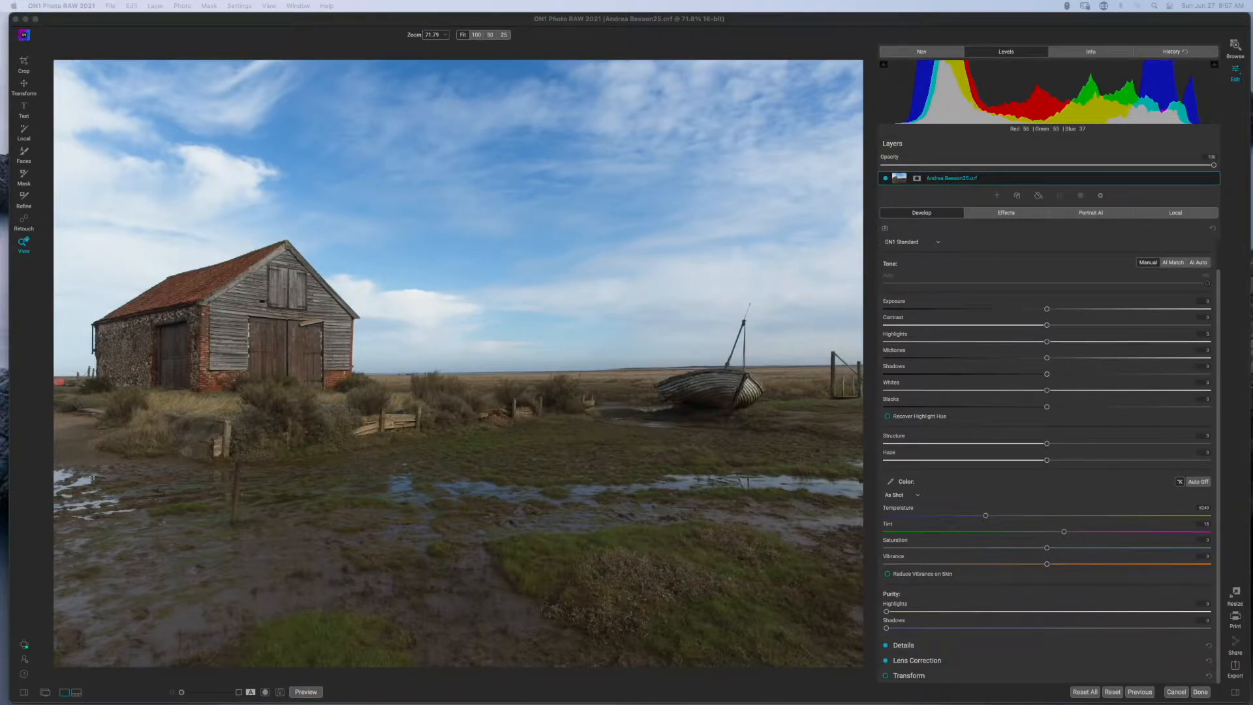
Try the Fluorescent white balance preset on the photo and return the white balance to As Shot
{"action": "left_click", "coordinate": [917, 496]}
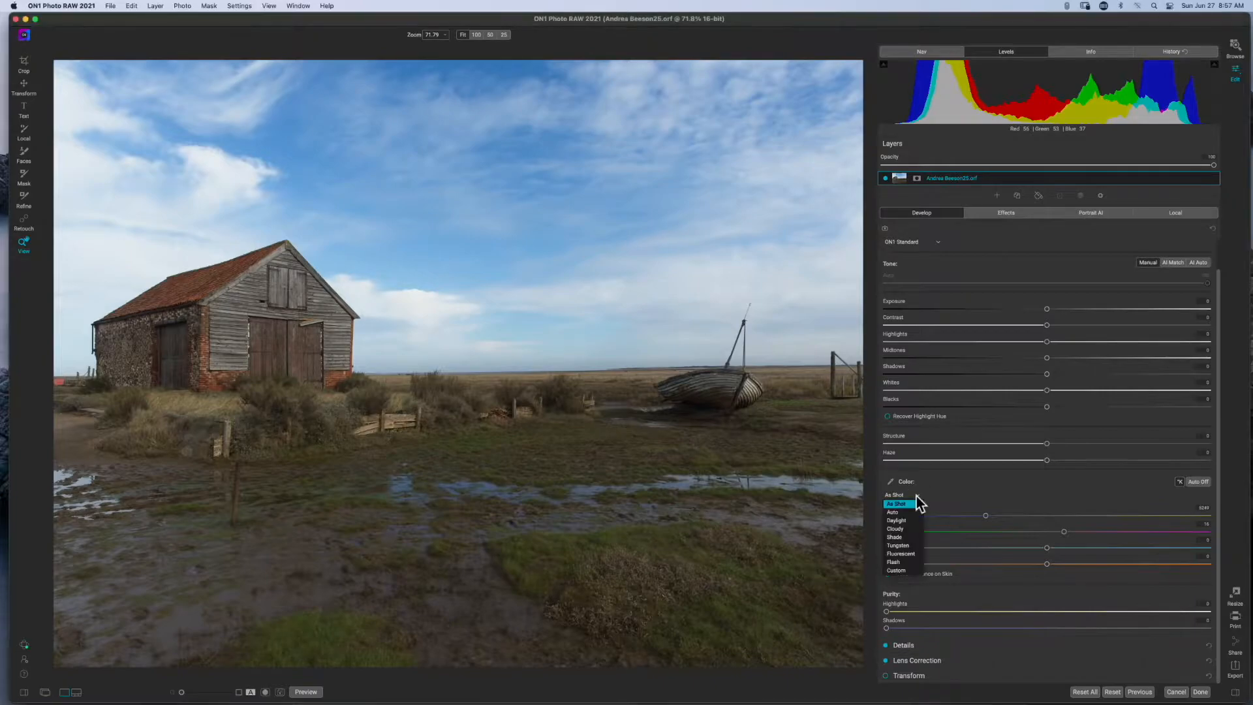
{"action": "left_click", "coordinate": [913, 559]}
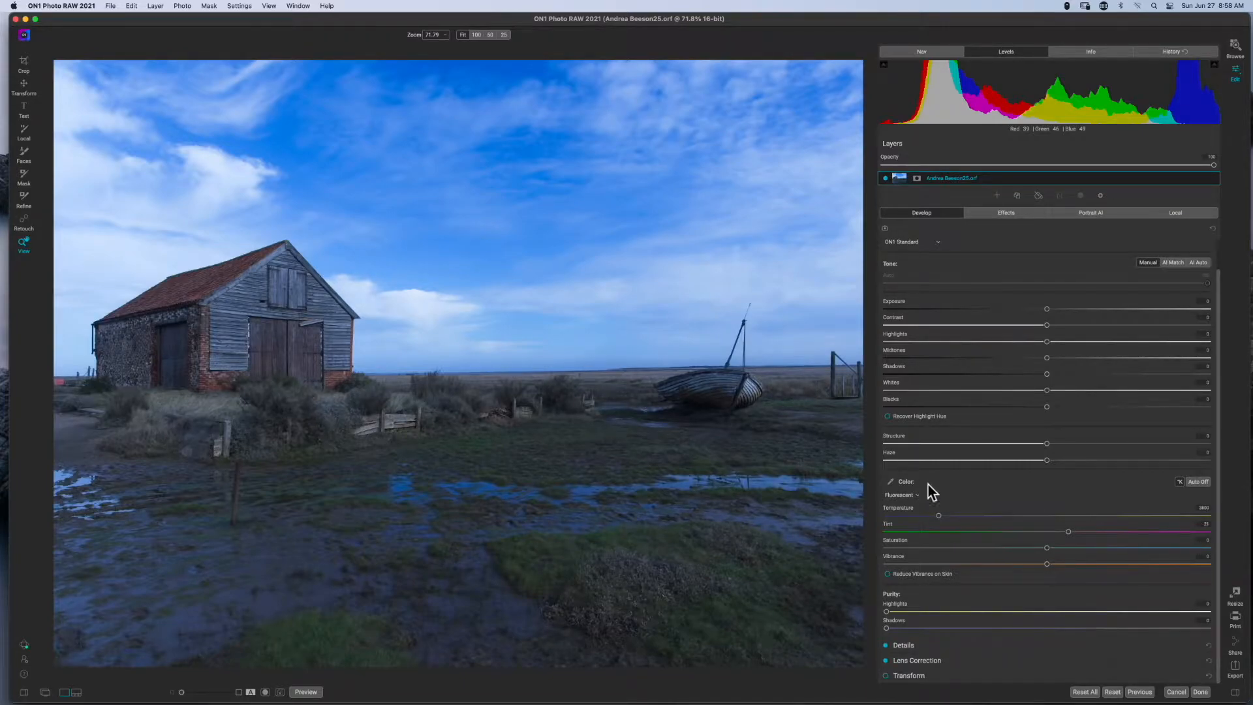
{"action": "scroll", "coordinate": [956, 499], "scroll_direction": "up", "scroll_amount": 1}
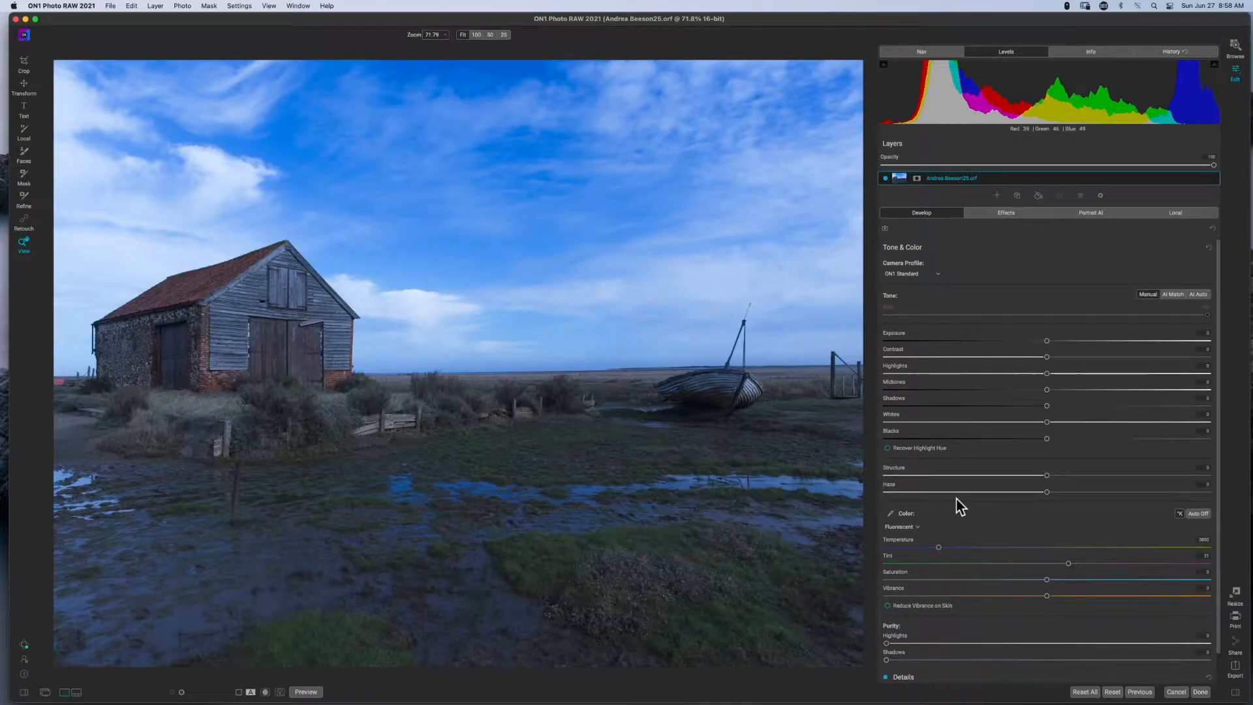
{"action": "left_click", "coordinate": [902, 527]}
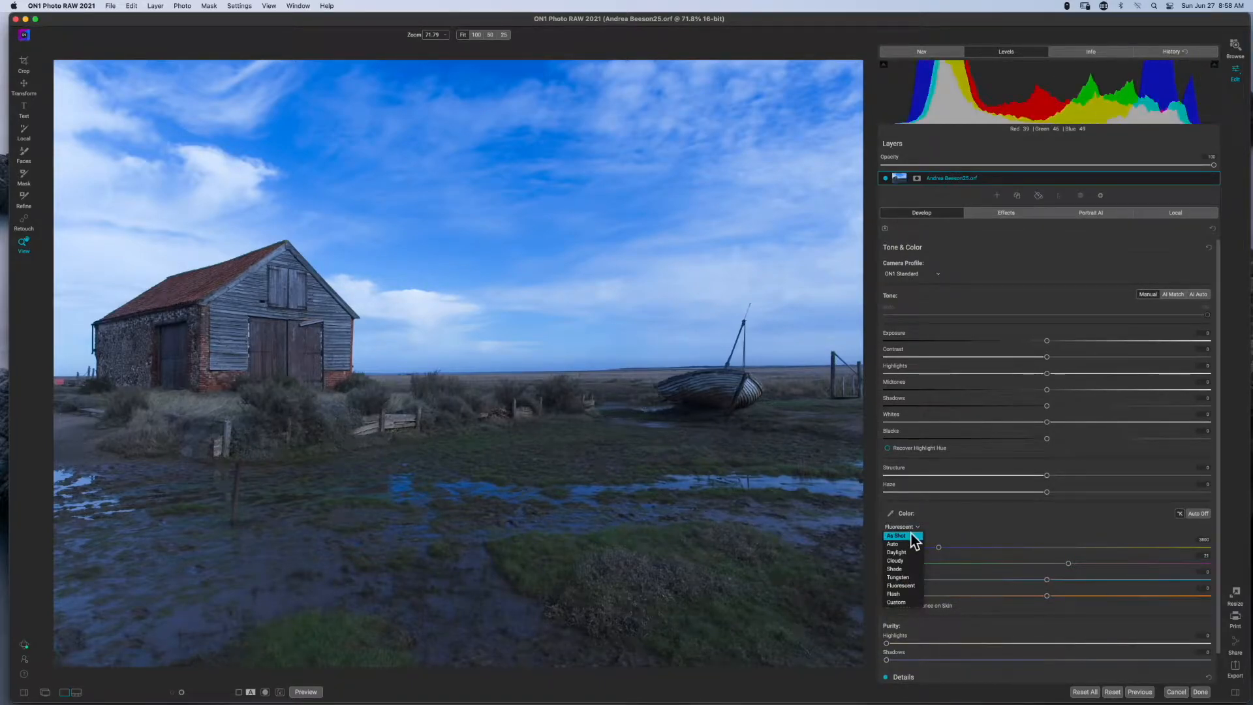
{"action": "left_click", "coordinate": [909, 536]}
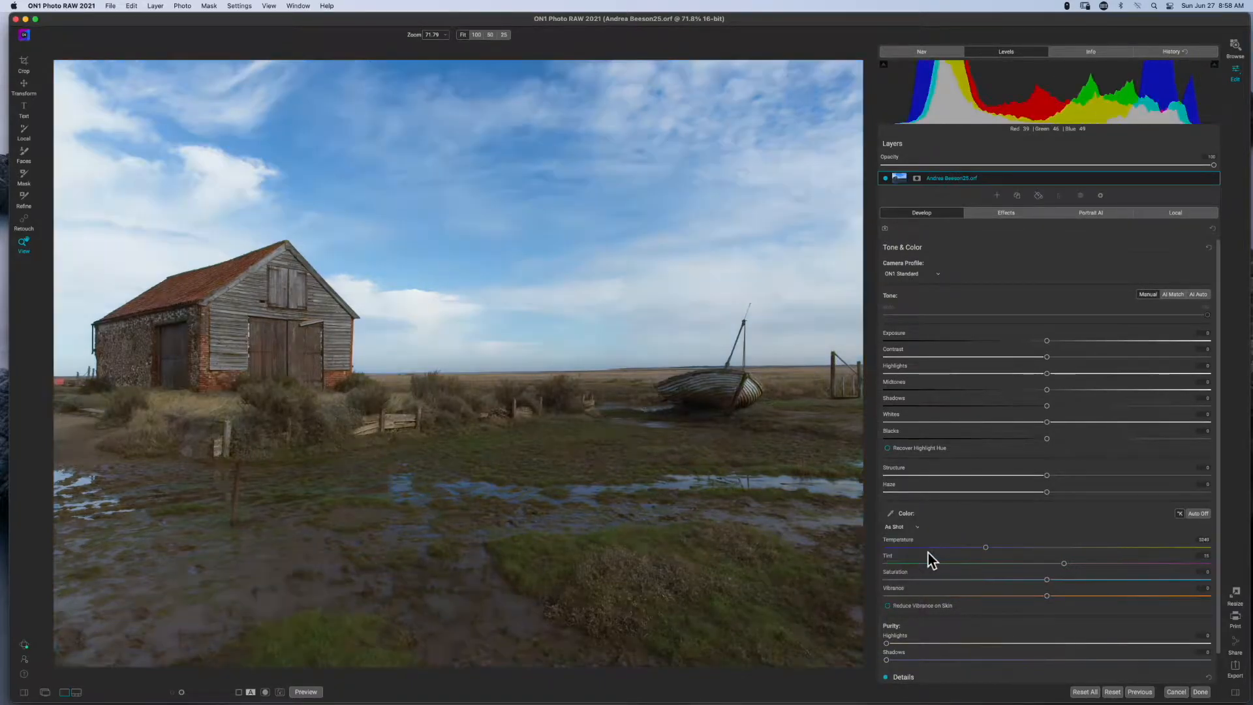
Preview the available camera profiles, including ON1 Landscape, on the photo and keep ON1 Standard
{"action": "left_click", "coordinate": [938, 273]}
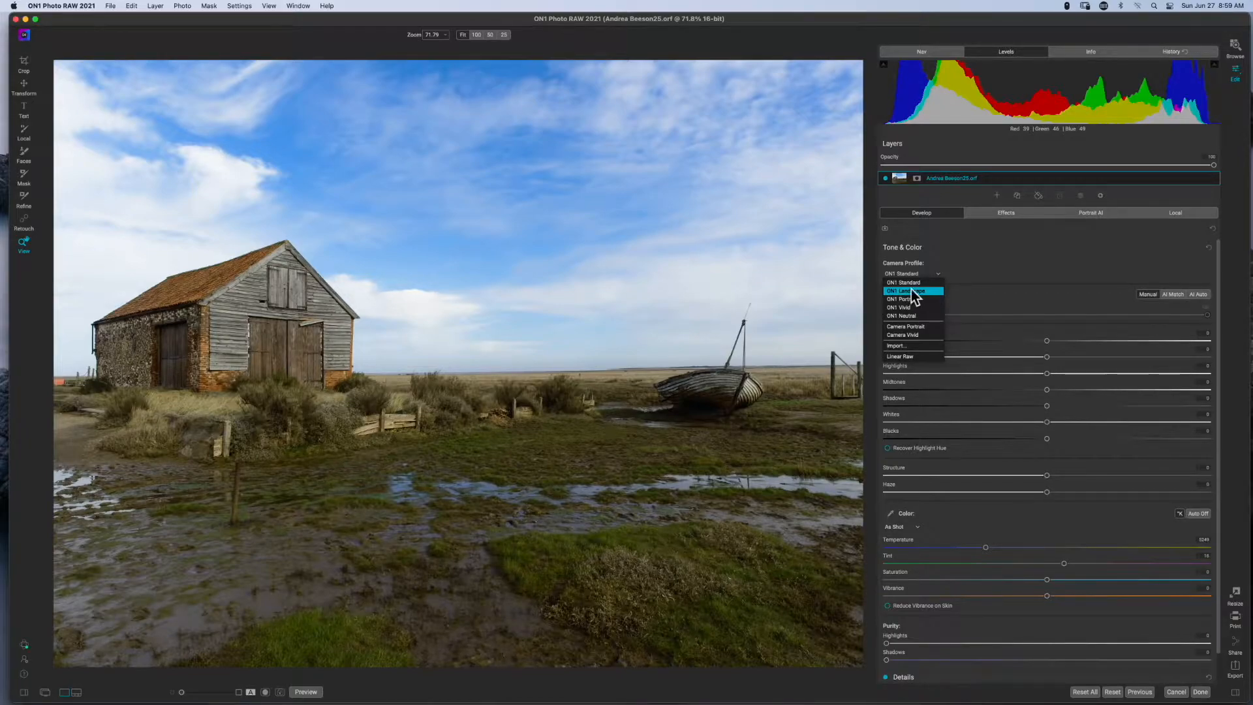
{"action": "left_click", "coordinate": [912, 284]}
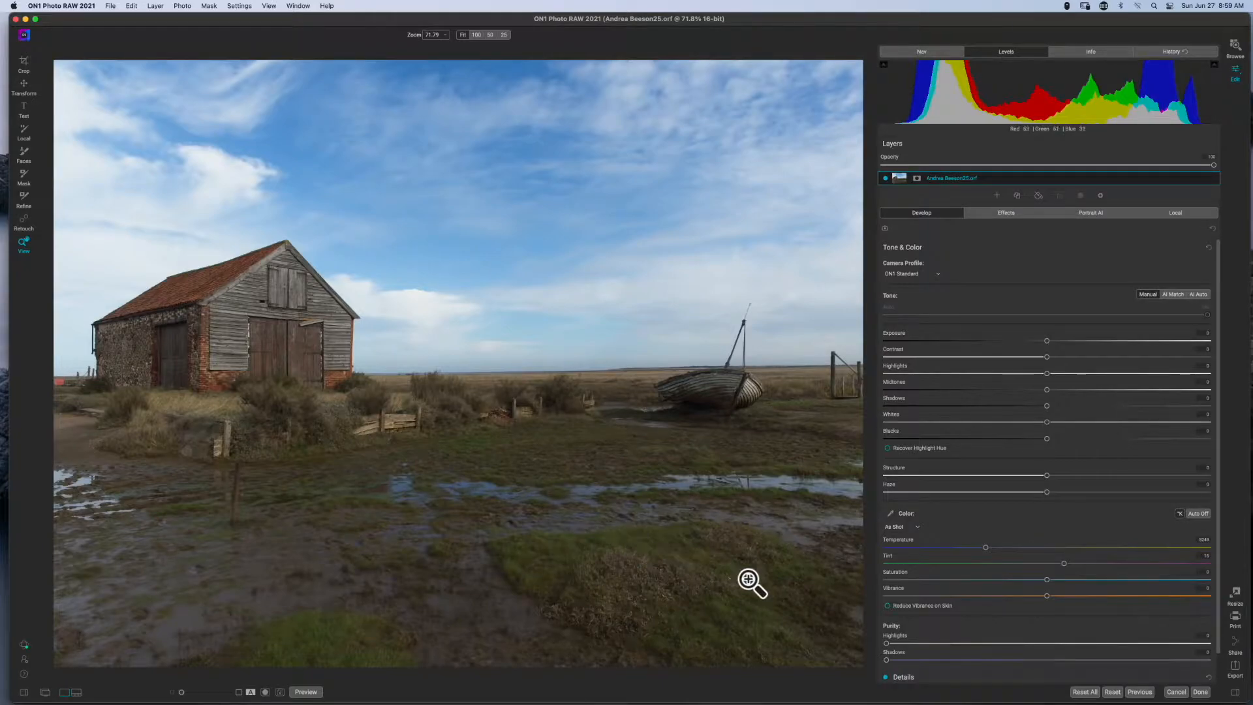
{"action": "left_click", "coordinate": [934, 275]}
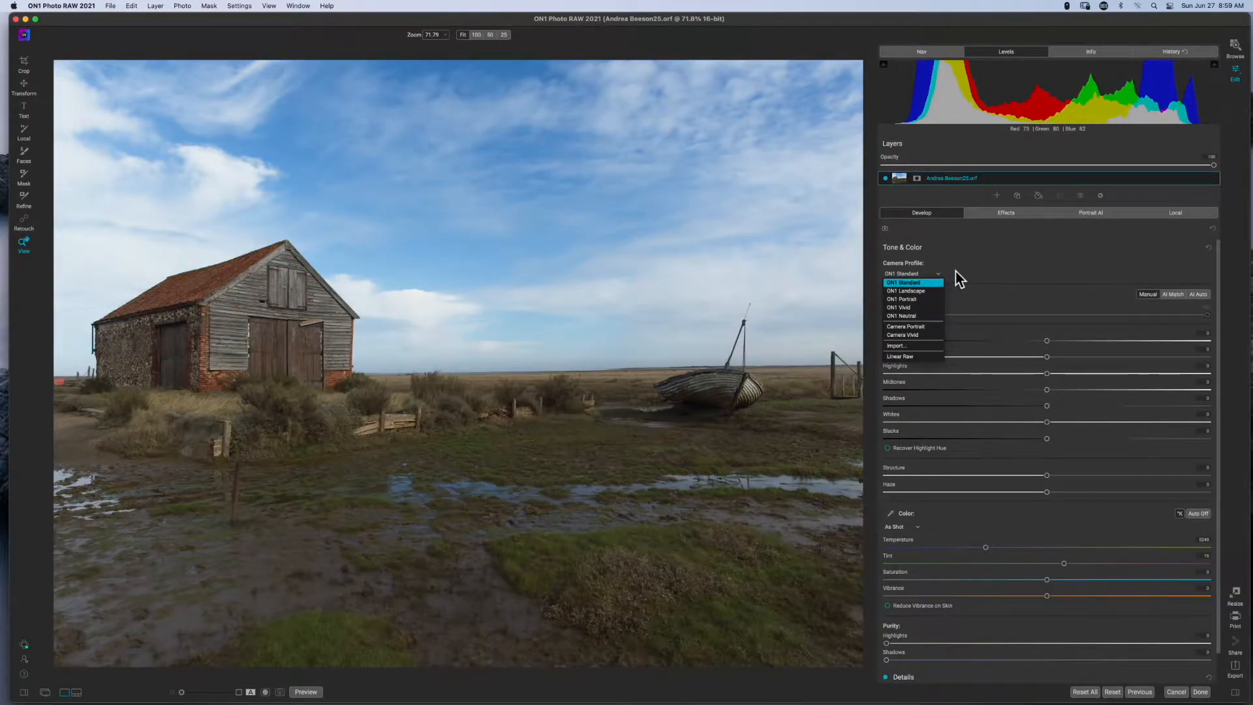
{"action": "left_click", "coordinate": [955, 272]}
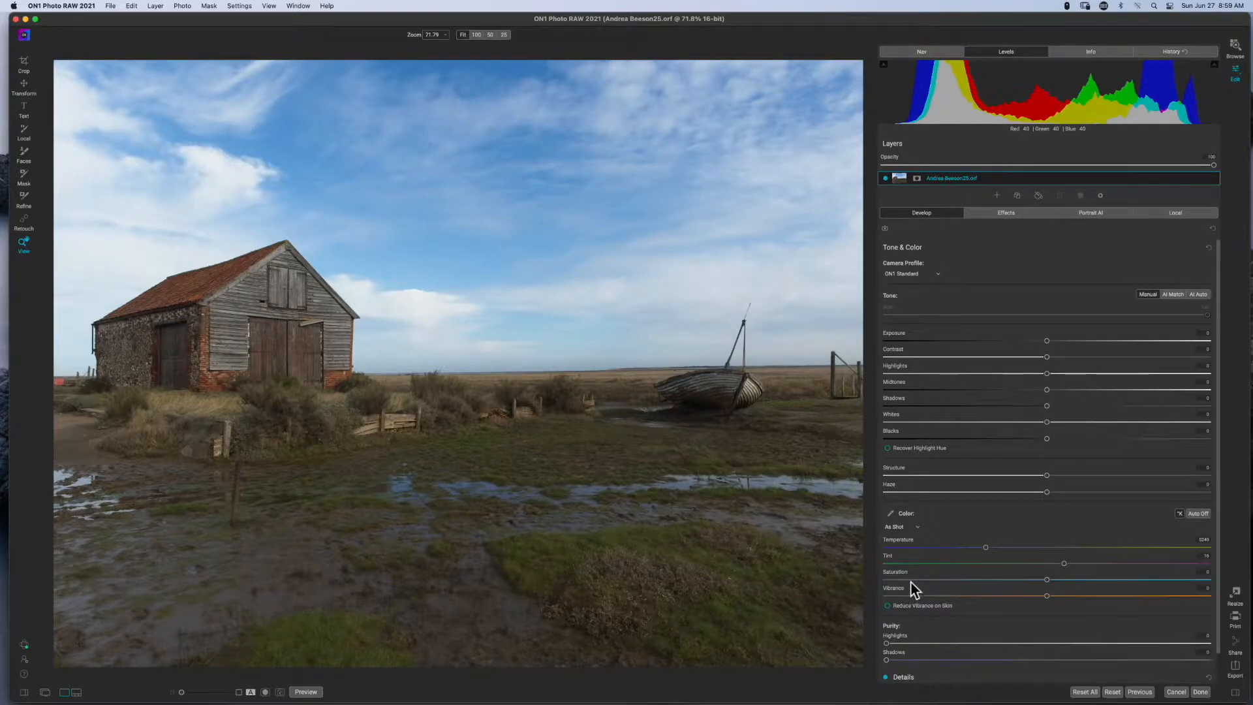
Try raising and lowering the photo's saturation and raising its vibrance, resetting each to its default
{"action": "left_click", "coordinate": [1047, 581]}
{"action": "left_click_drag", "start_coordinate": [1048, 581], "coordinate": [1163, 581]}
{"action": "left_click", "coordinate": [940, 581]}
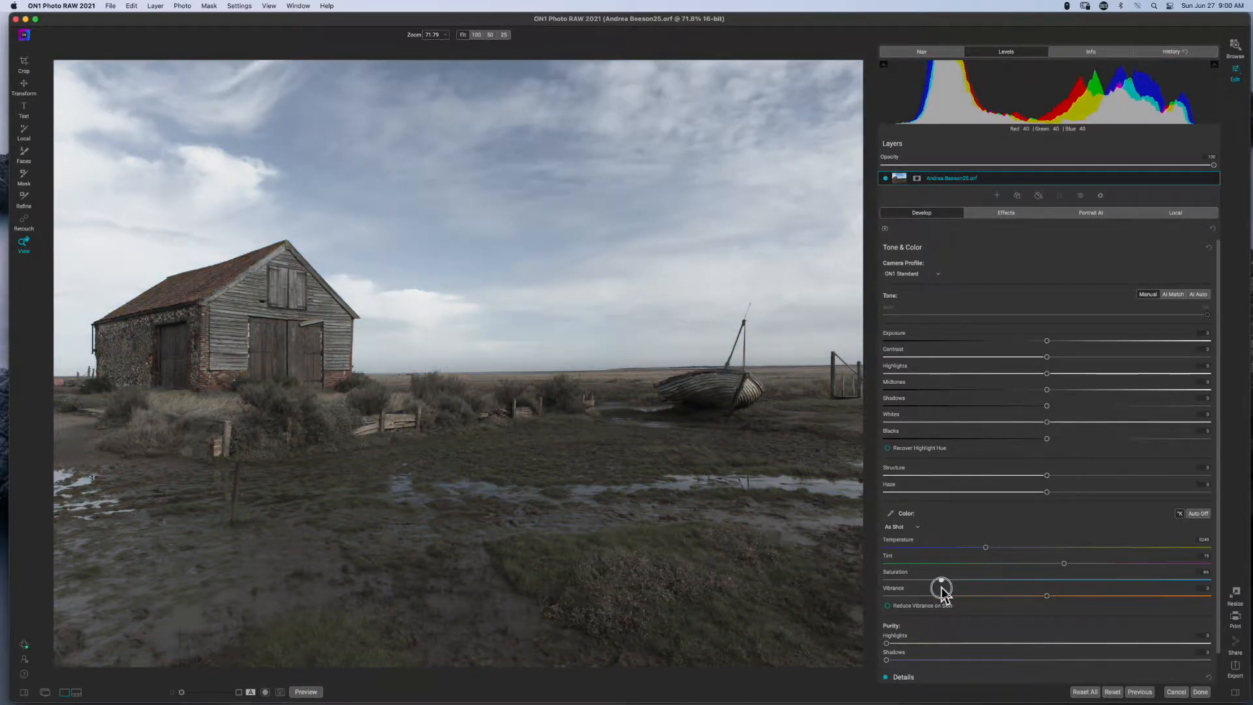
{"action": "left_click_drag", "start_coordinate": [941, 581], "coordinate": [1027, 580]}
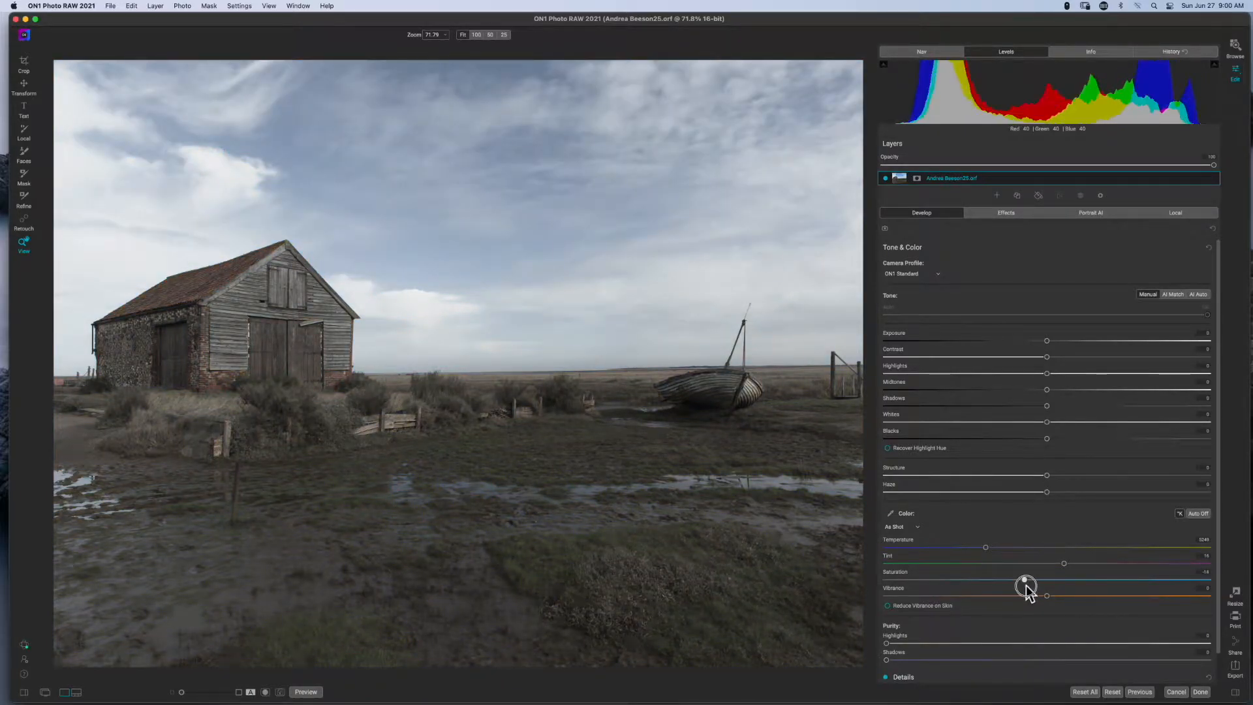
{"action": "double_click", "coordinate": [903, 573]}
{"action": "left_click_drag", "start_coordinate": [1047, 596], "coordinate": [1120, 608]}
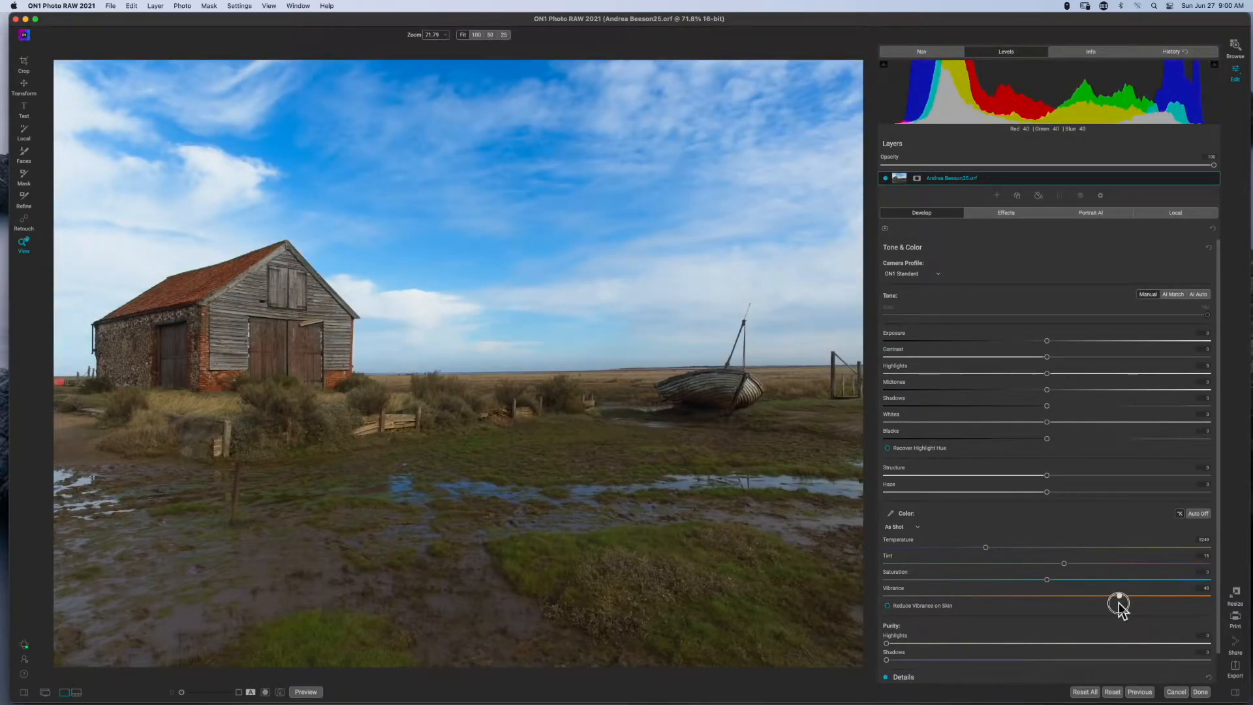
{"action": "double_click", "coordinate": [888, 589]}
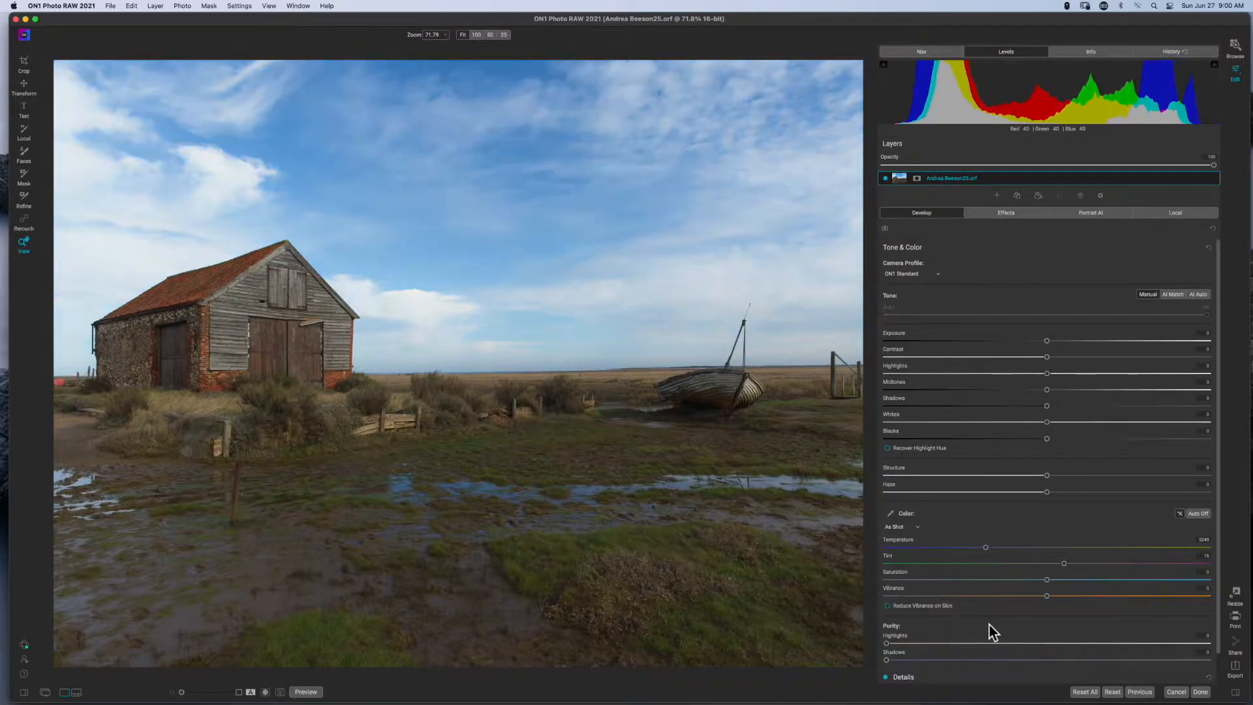
Try an Antique effect filter, compare the photo with it off and on, and remove it
{"action": "left_click", "coordinate": [1001, 214]}
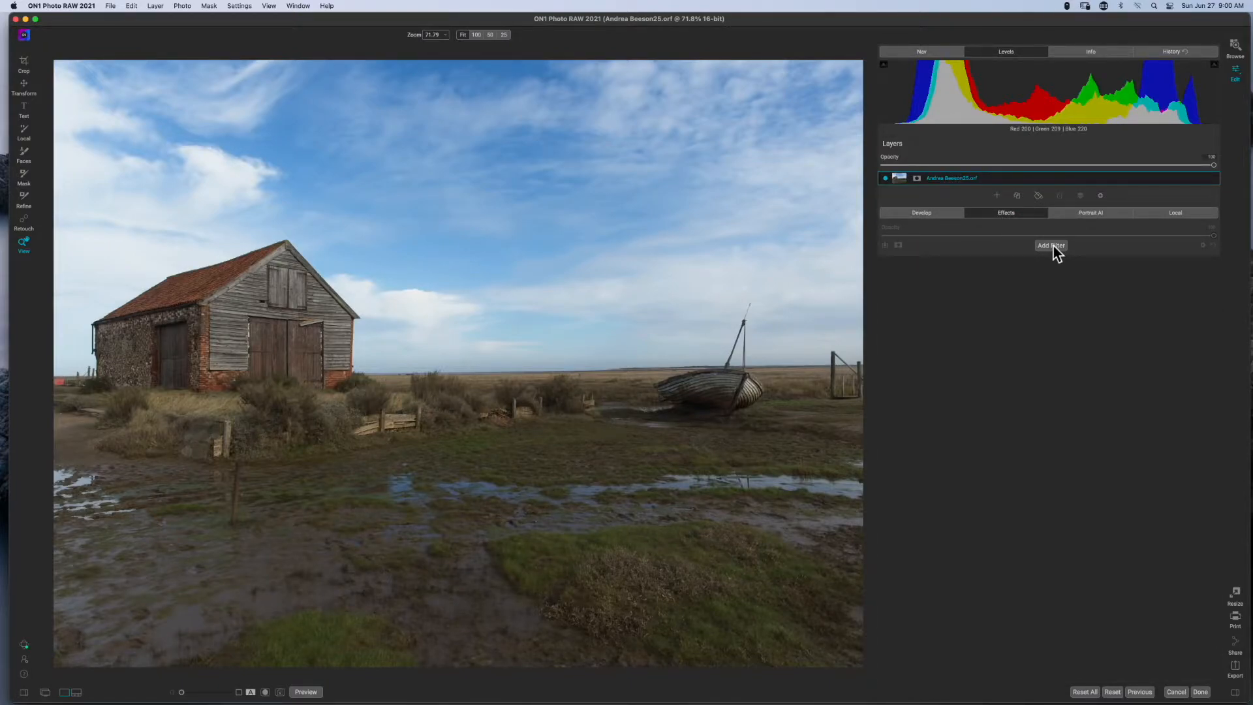
{"action": "left_click", "coordinate": [1052, 246]}
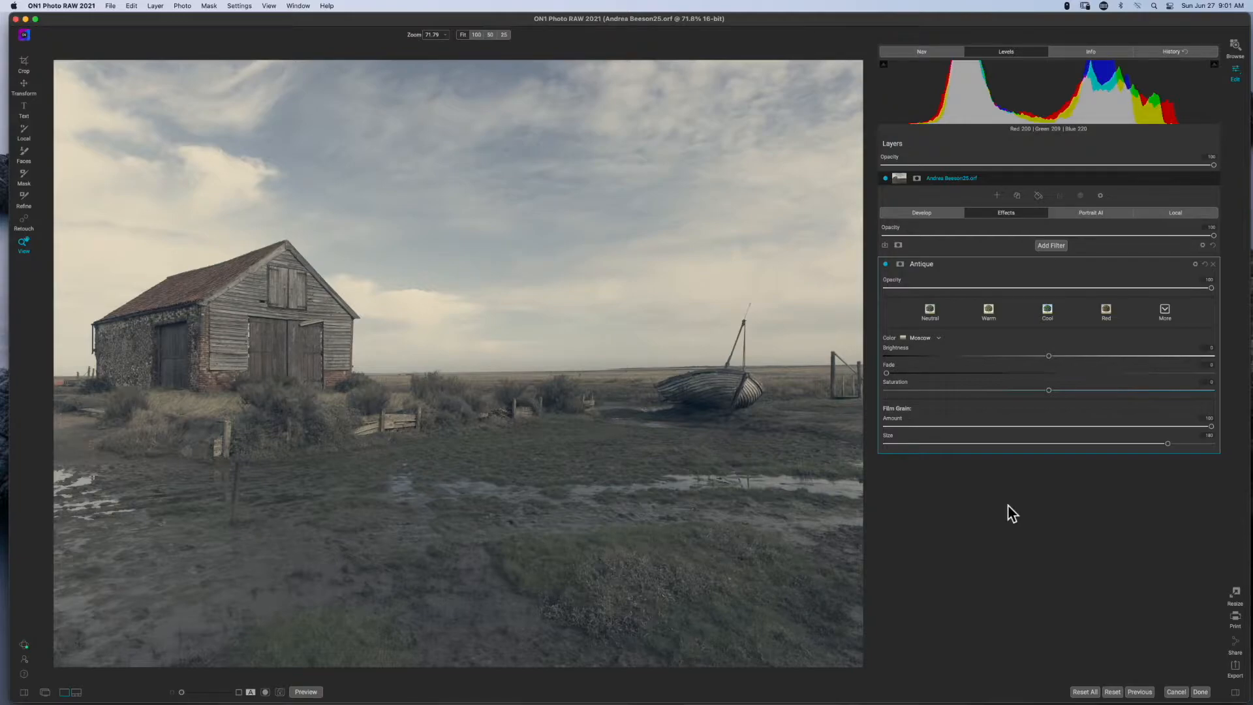
{"action": "left_click", "coordinate": [885, 264]}
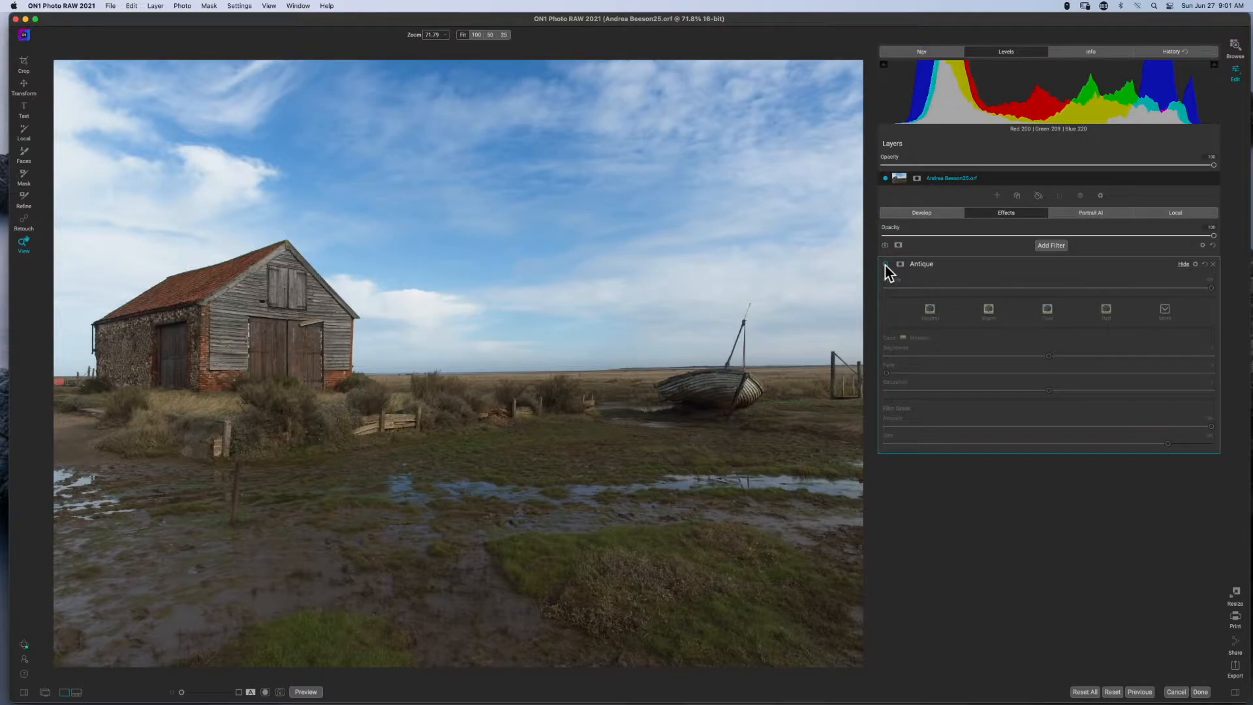
{"action": "left_click", "coordinate": [886, 264]}
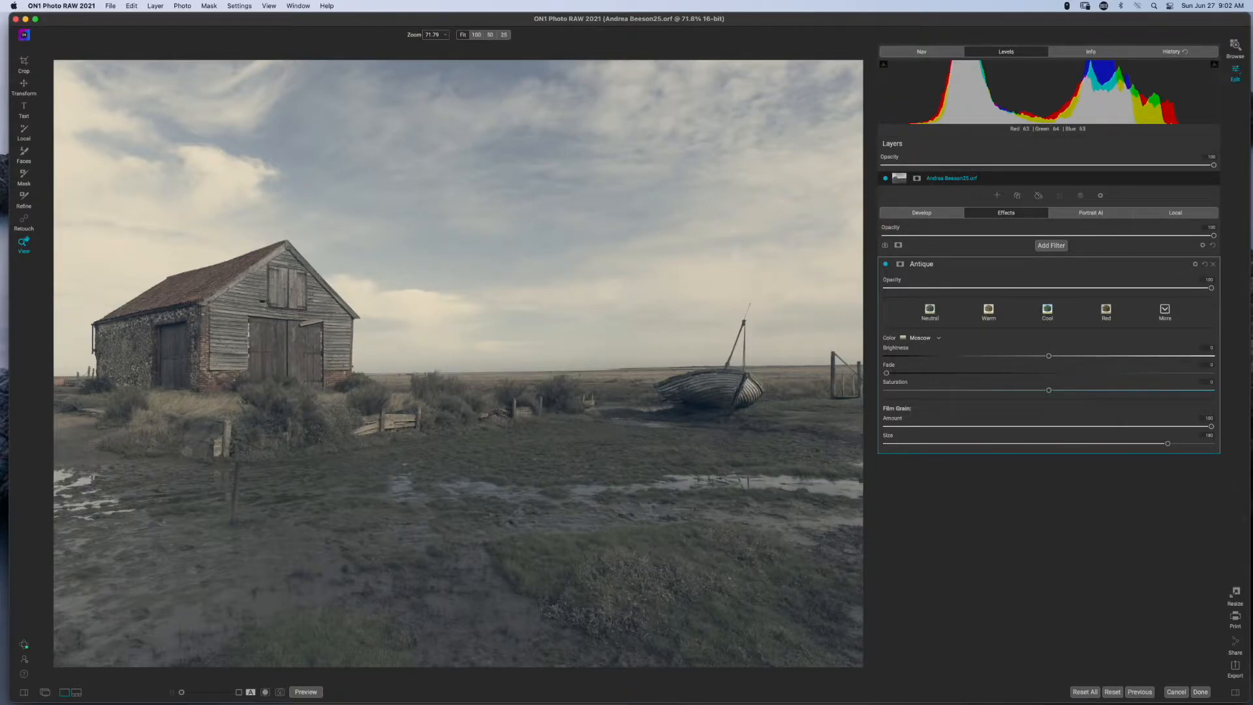
{"action": "left_click", "coordinate": [1214, 265]}
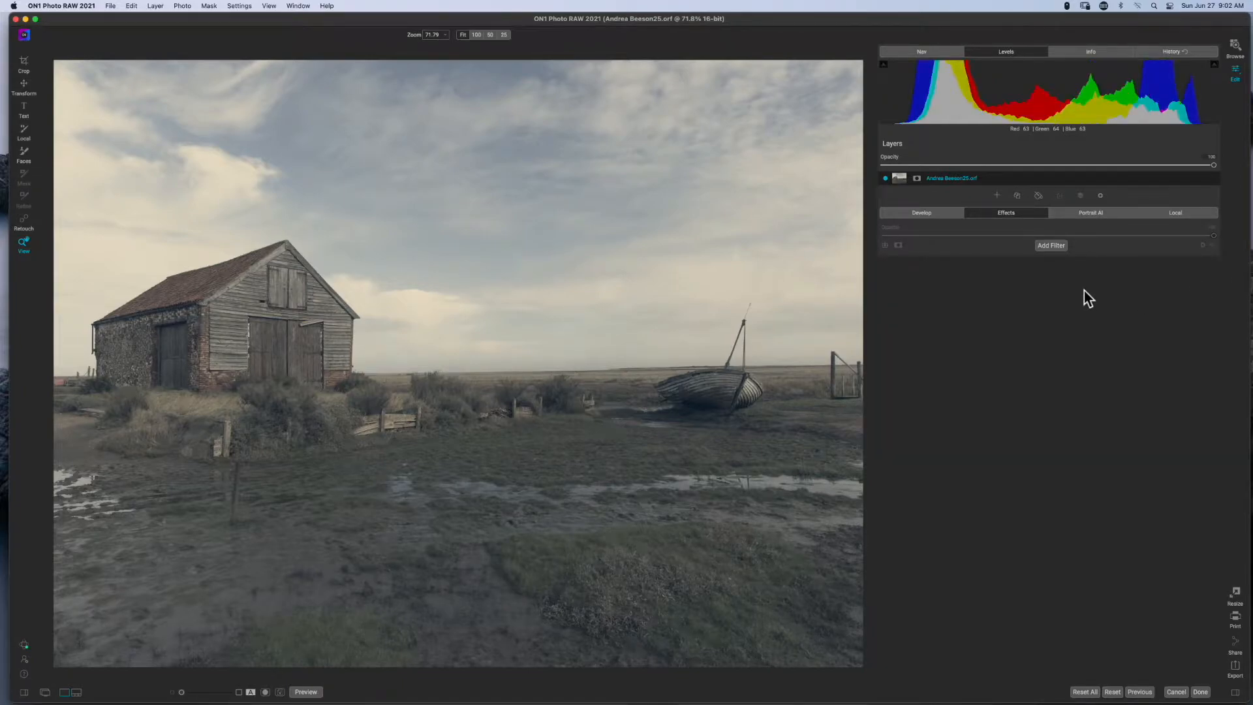
Try a Black & White filter with raised green and yellow color response, and remove it
{"action": "left_click", "coordinate": [1052, 246]}
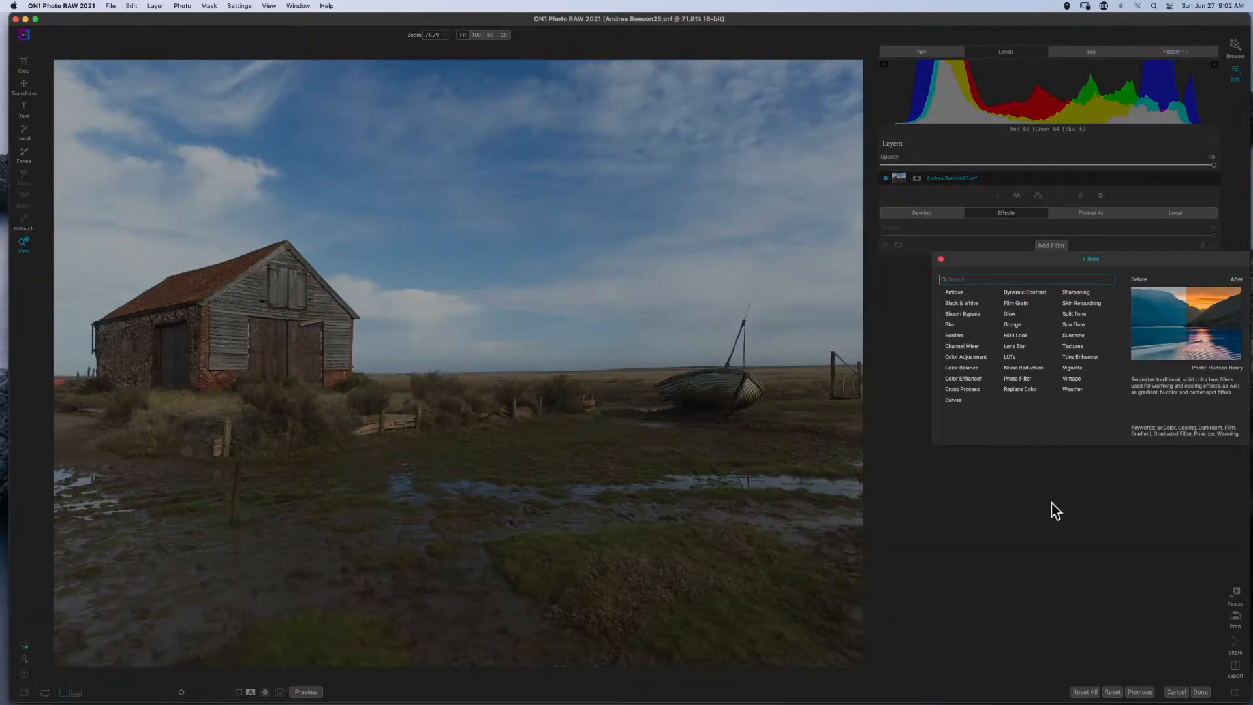
{"action": "left_click", "coordinate": [961, 305]}
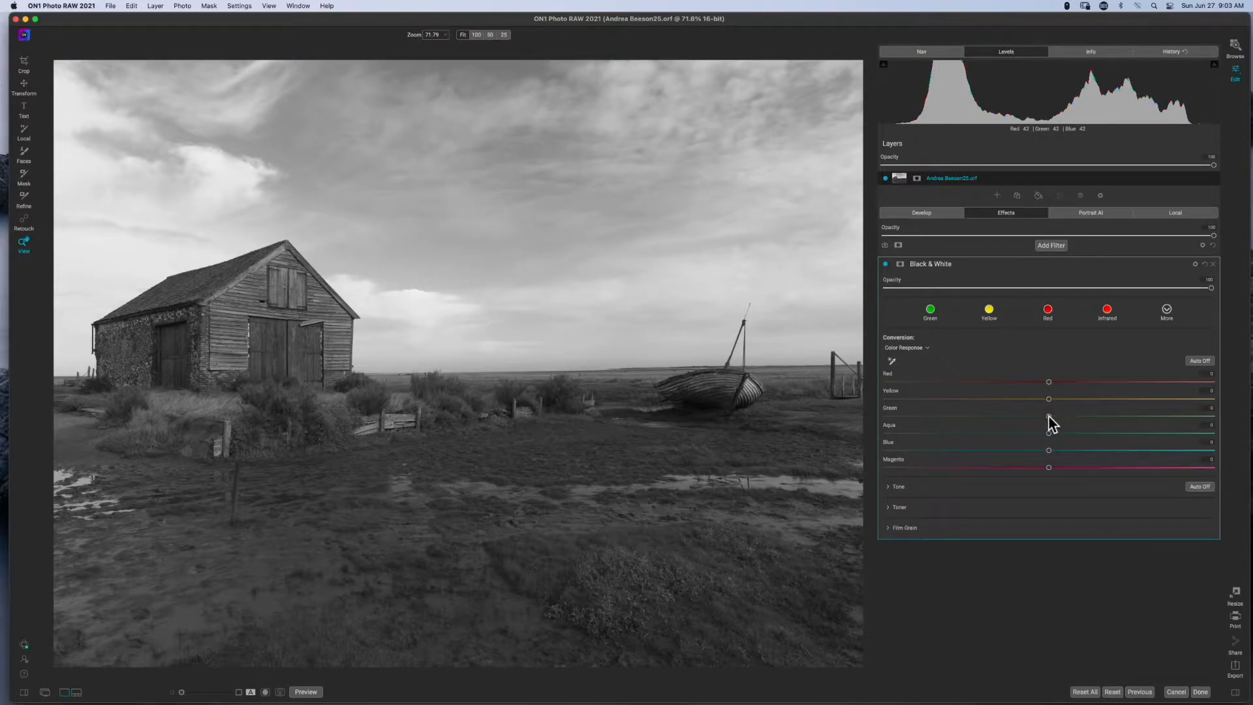
{"action": "left_click_drag", "start_coordinate": [1049, 416], "coordinate": [1183, 416]}
{"action": "left_click_drag", "start_coordinate": [1048, 399], "coordinate": [1108, 417]}
{"action": "left_click", "coordinate": [1213, 264]}
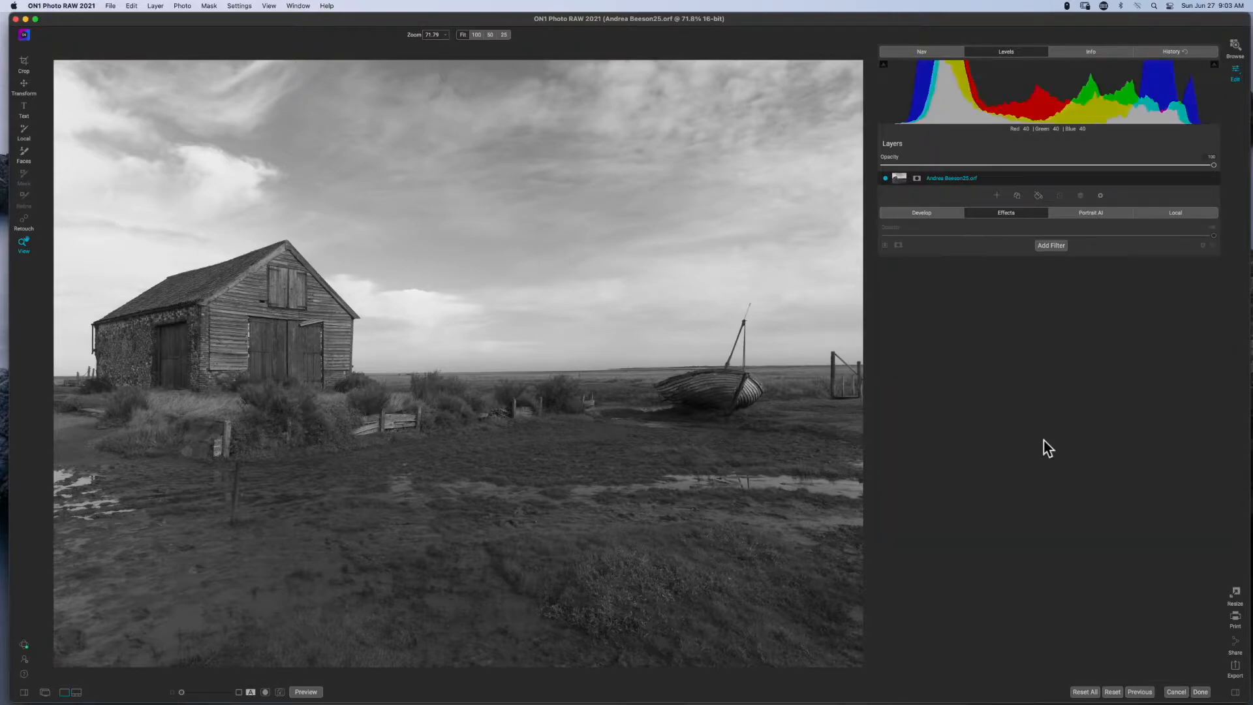
Add a Color Adjustment filter, raise the yellow range's saturation and brightness, and shift its hue toward green
{"action": "left_click", "coordinate": [1058, 247]}
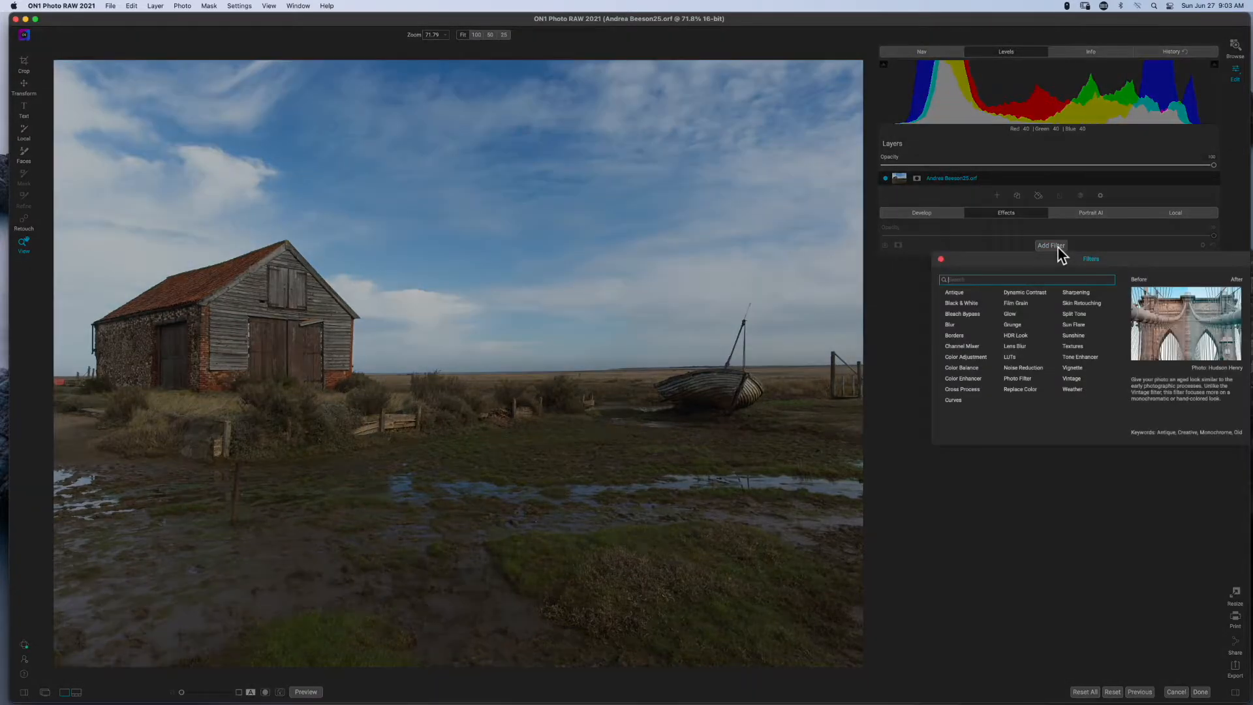
{"action": "left_click", "coordinate": [964, 358]}
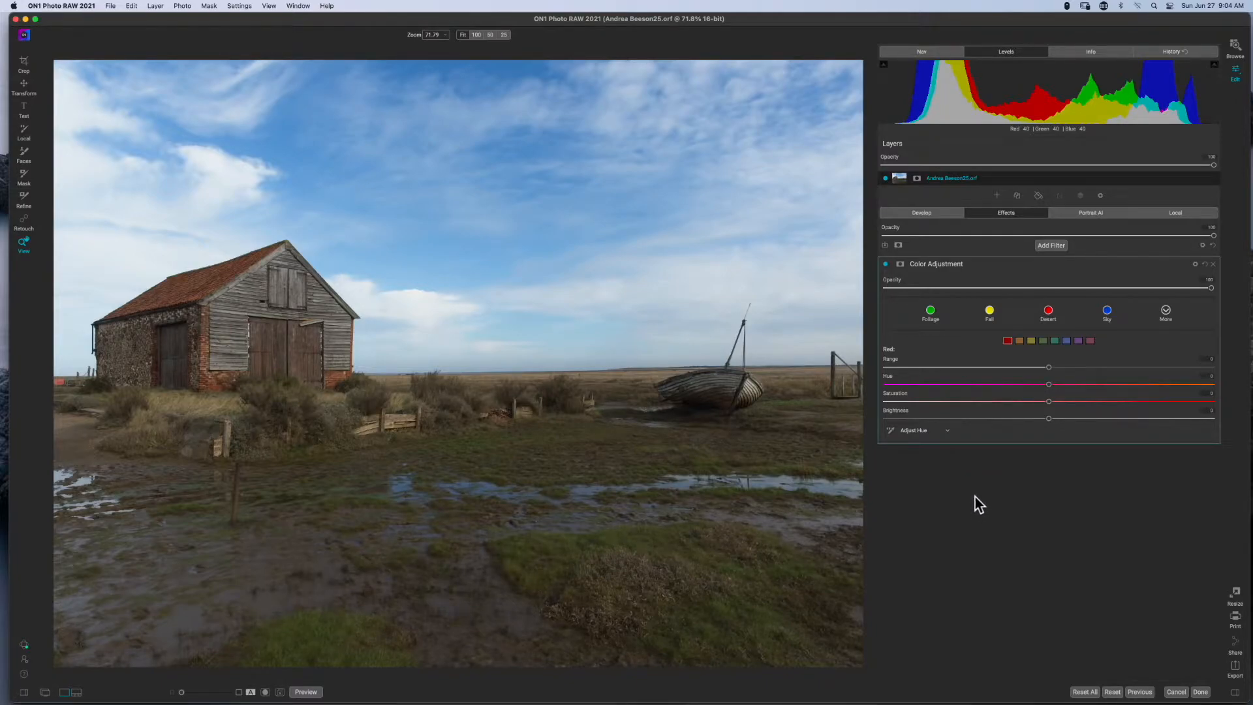
{"action": "left_click", "coordinate": [1031, 340]}
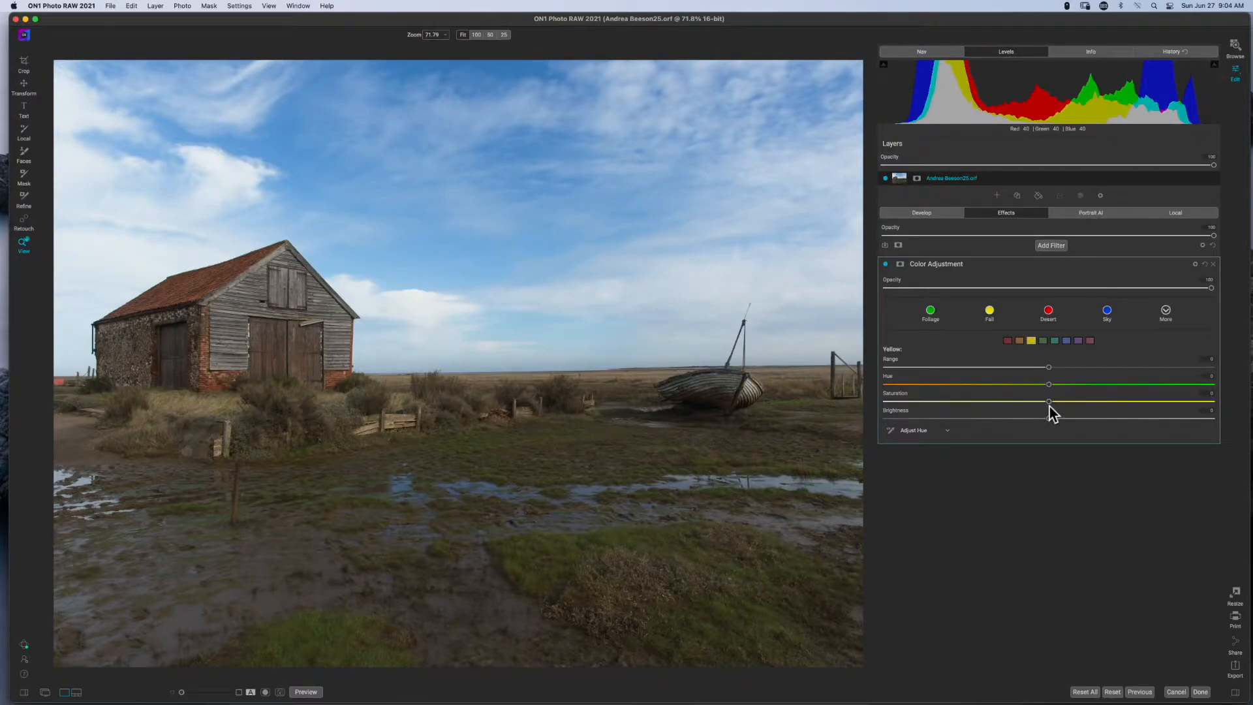
{"action": "left_click_drag", "start_coordinate": [1049, 402], "coordinate": [1188, 421]}
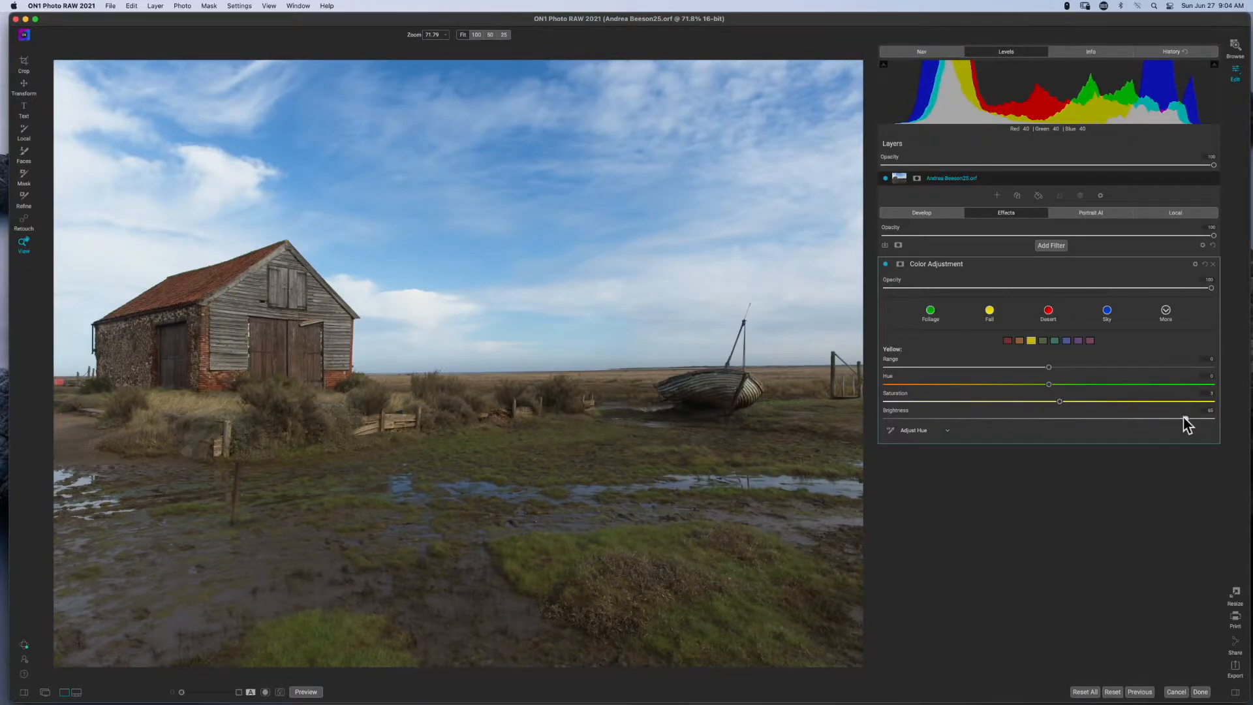
{"action": "left_click_drag", "start_coordinate": [1049, 385], "coordinate": [1098, 391]}
Try adjusting the green range in the Color Adjustment filter and remove the filter
{"action": "left_click", "coordinate": [1042, 340]}
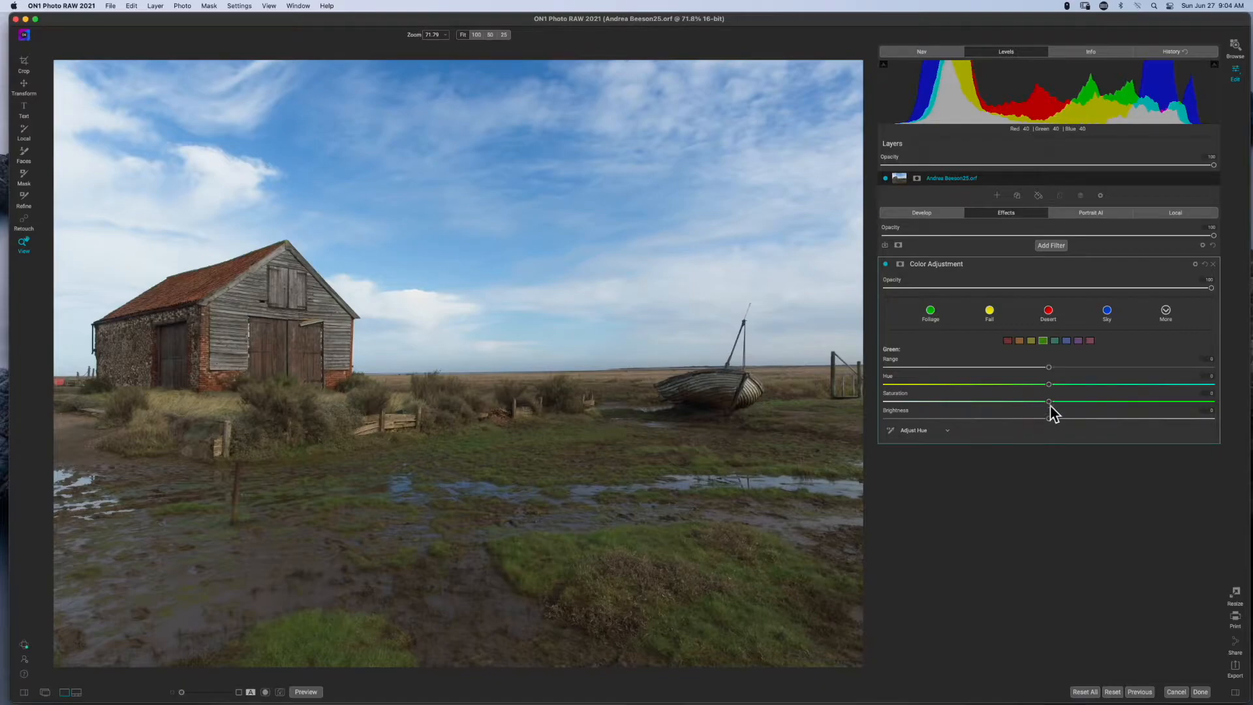
{"action": "left_click_drag", "start_coordinate": [1050, 419], "coordinate": [1029, 387]}
{"action": "left_click", "coordinate": [1213, 264]}
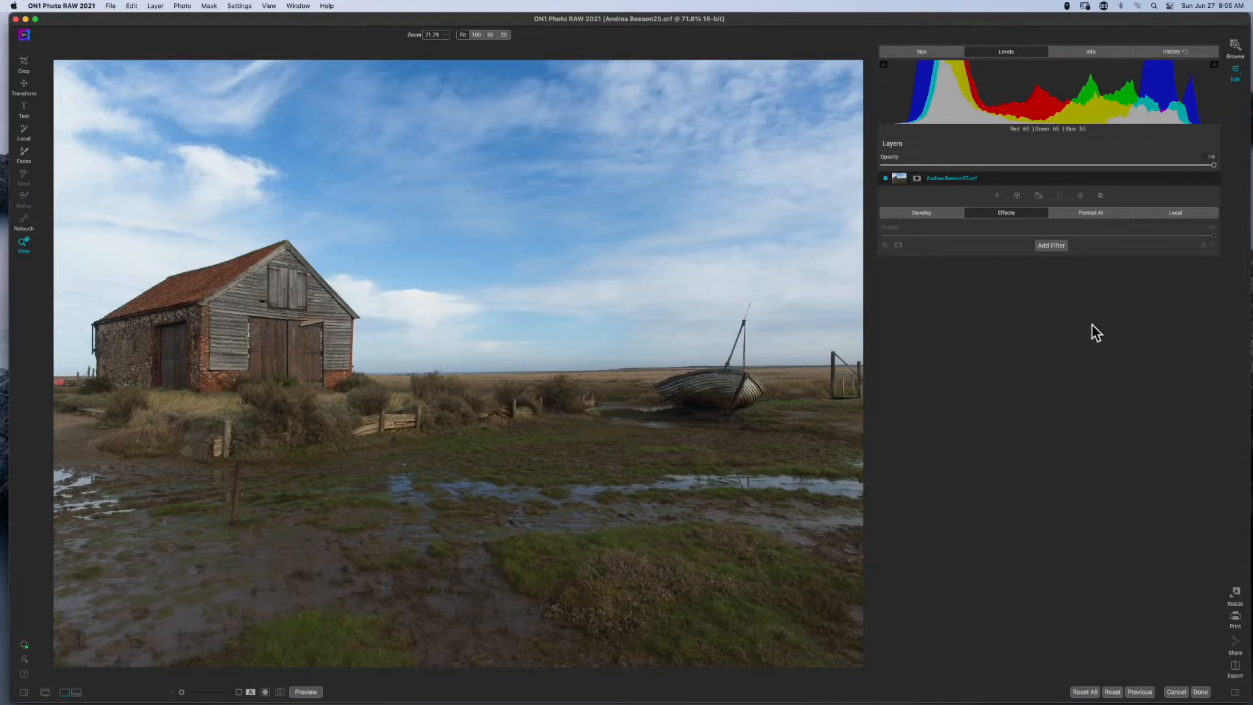
Add a Color Enhancer filter to view its color controls and remove it
{"action": "left_click", "coordinate": [1050, 246]}
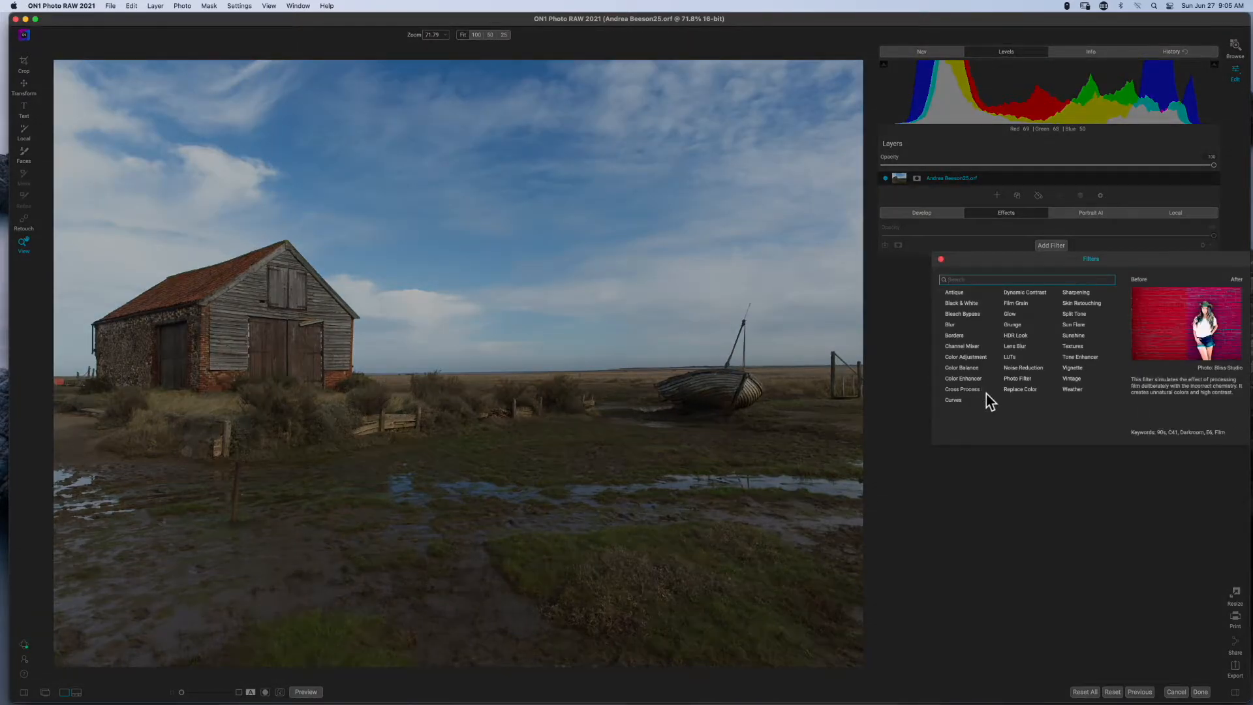
{"action": "left_click", "coordinate": [963, 378]}
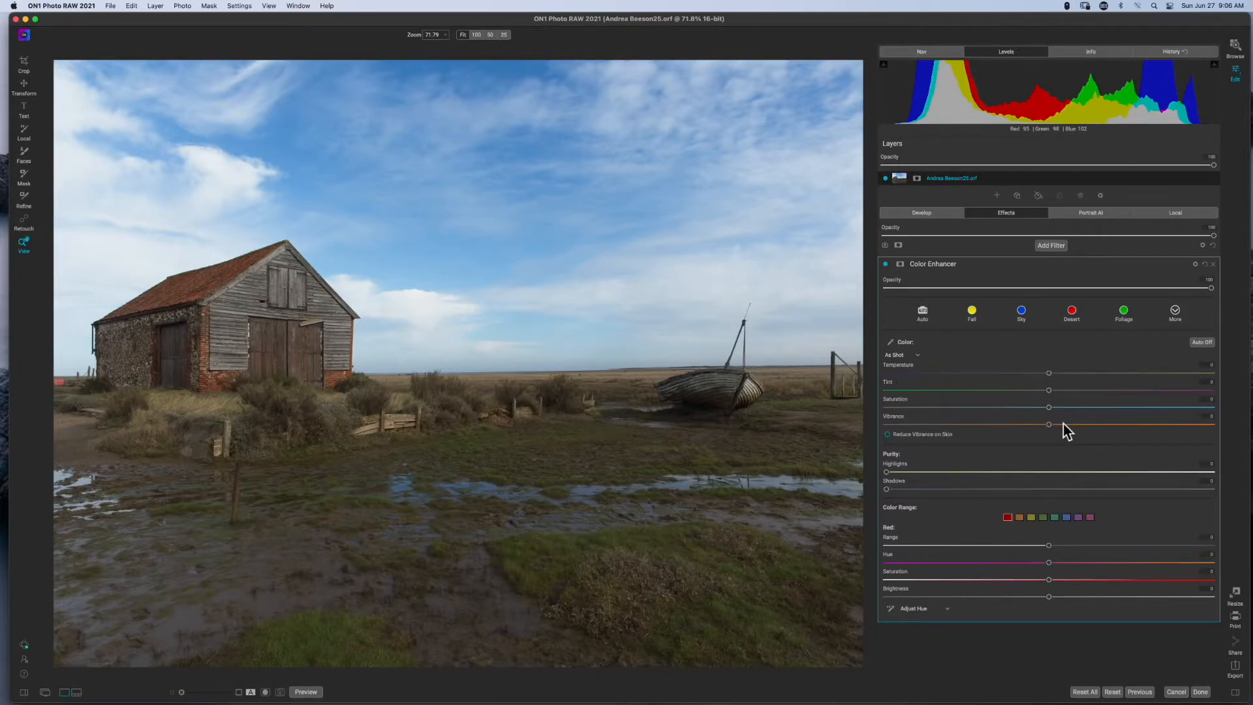
{"action": "left_click", "coordinate": [1213, 265]}
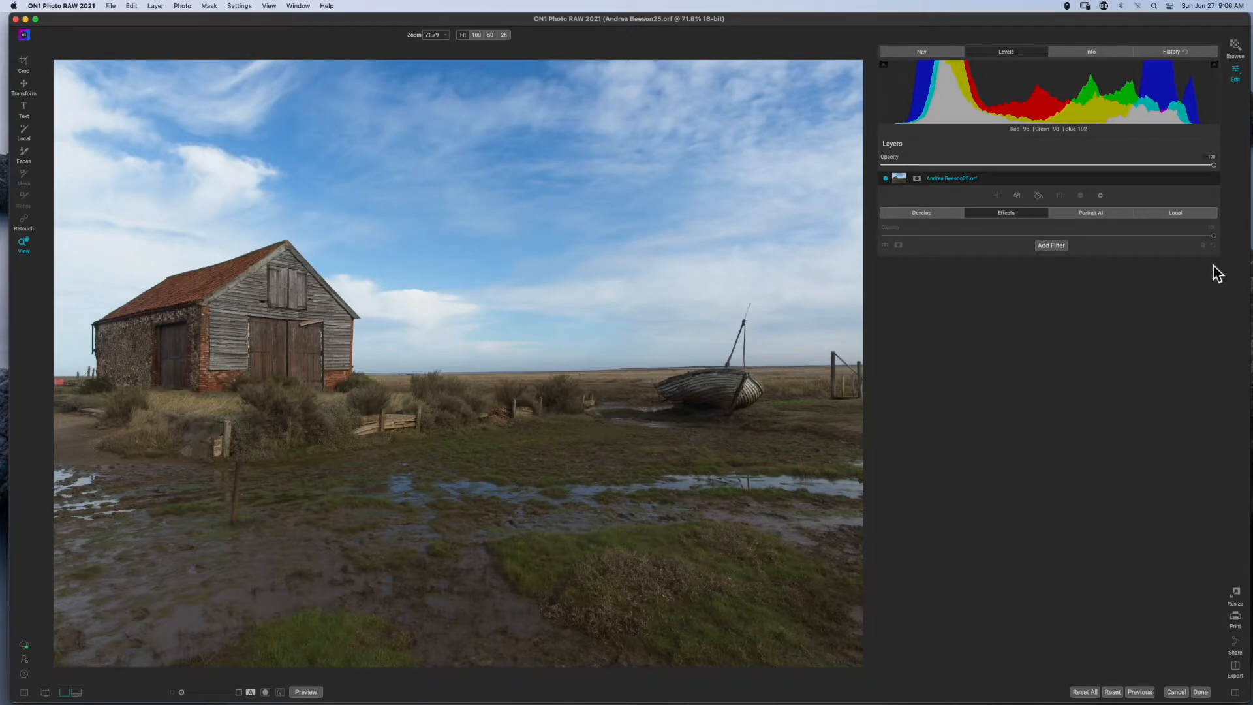
Add a Color Balance filter and tint the highlights green with an amount of 47
{"action": "left_click", "coordinate": [1050, 246]}
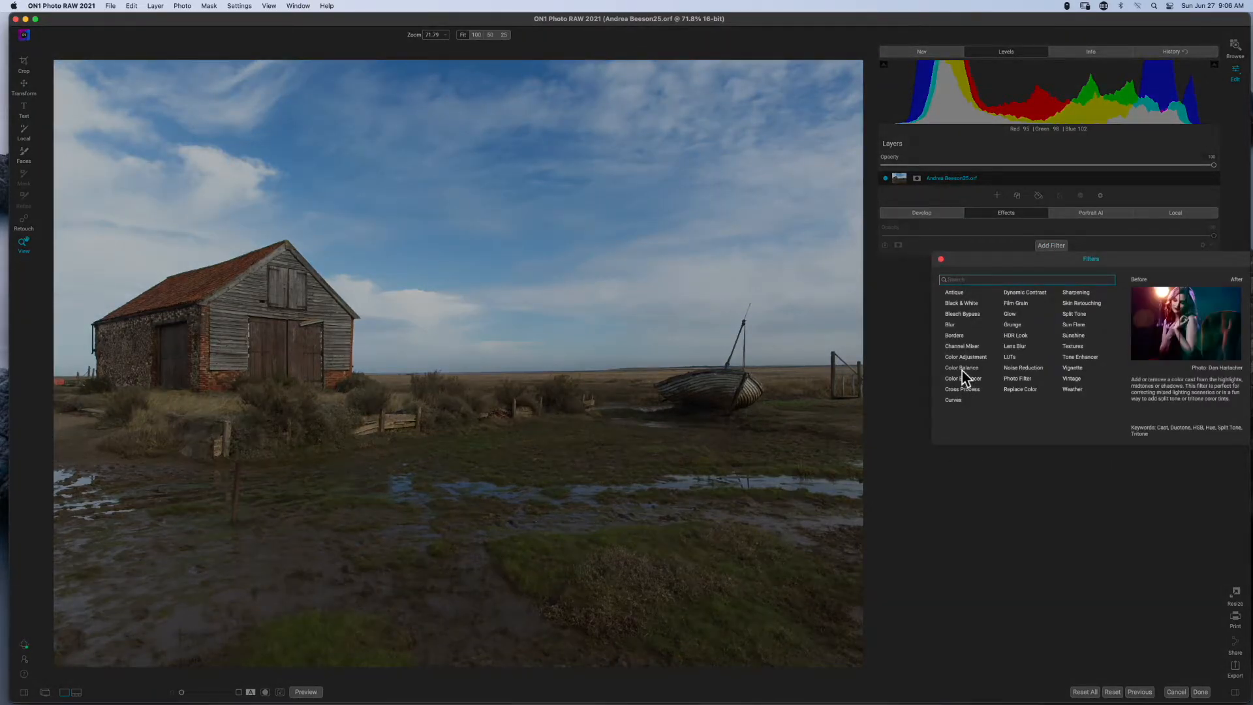
{"action": "left_click", "coordinate": [962, 368]}
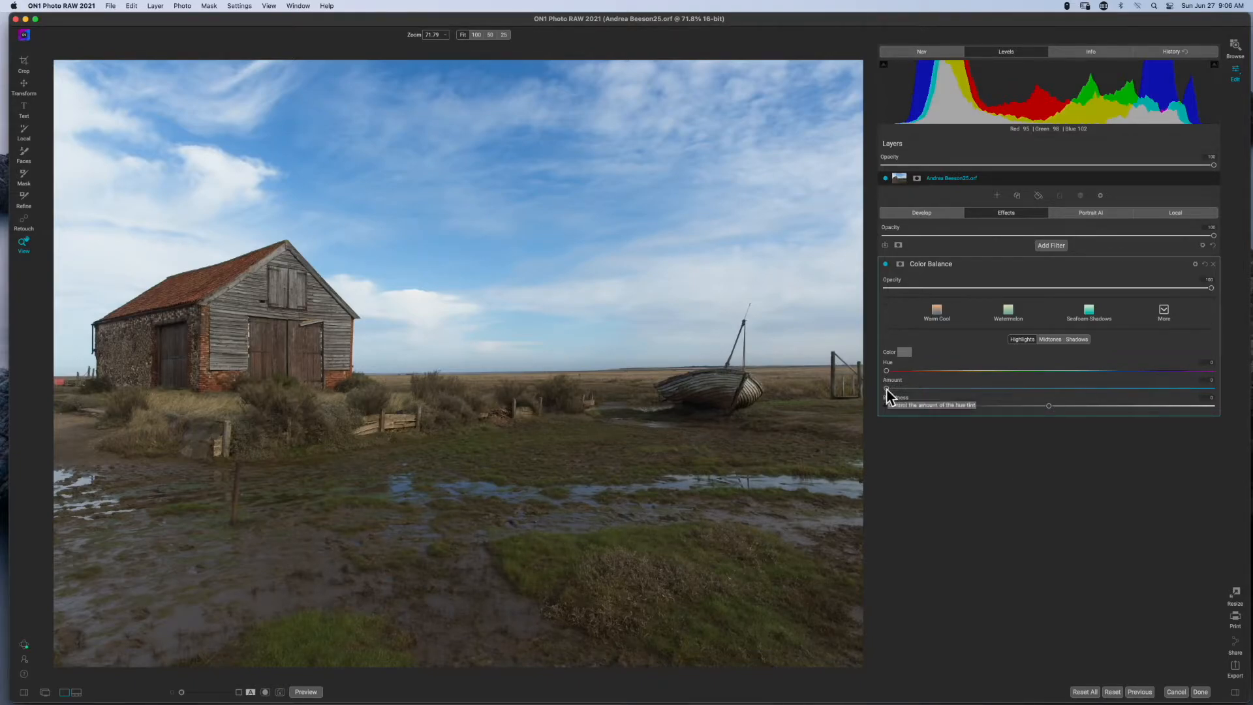
{"action": "left_click_drag", "start_coordinate": [887, 388], "coordinate": [1035, 392]}
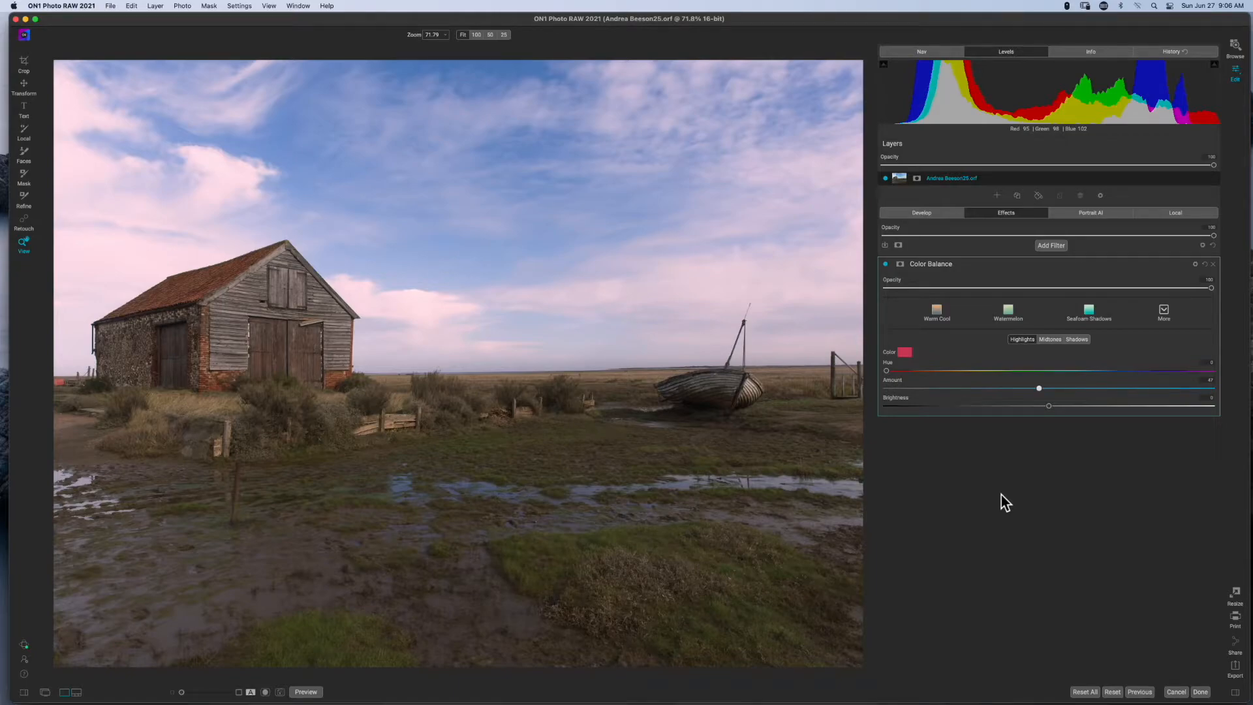
{"action": "left_click", "coordinate": [886, 370]}
{"action": "left_click_drag", "start_coordinate": [886, 371], "coordinate": [993, 370]}
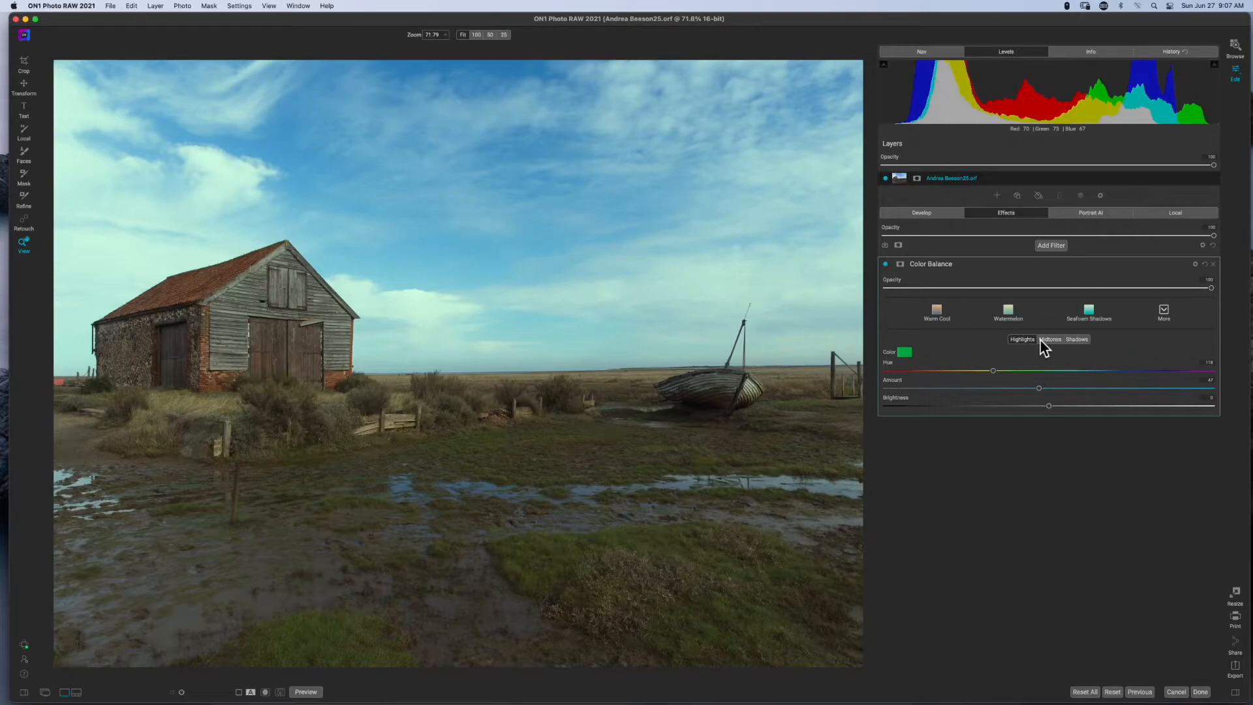
Tint the shadows blue in the Color Balance filter with an amount of about 95
{"action": "left_click", "coordinate": [1077, 338]}
{"action": "left_click", "coordinate": [1022, 341]}
{"action": "left_click", "coordinate": [1077, 340]}
{"action": "left_click_drag", "start_coordinate": [886, 371], "coordinate": [1133, 373]}
{"action": "mouse_move", "coordinate": [888, 390]}
{"action": "left_mouse_down"}
{"action": "mouse_move", "coordinate": [1197, 389]}
{"action": "mouse_move", "coordinate": [1125, 373]}
{"action": "left_mouse_up"}
{"action": "left_click_drag", "start_coordinate": [1125, 374], "coordinate": [1117, 371]}
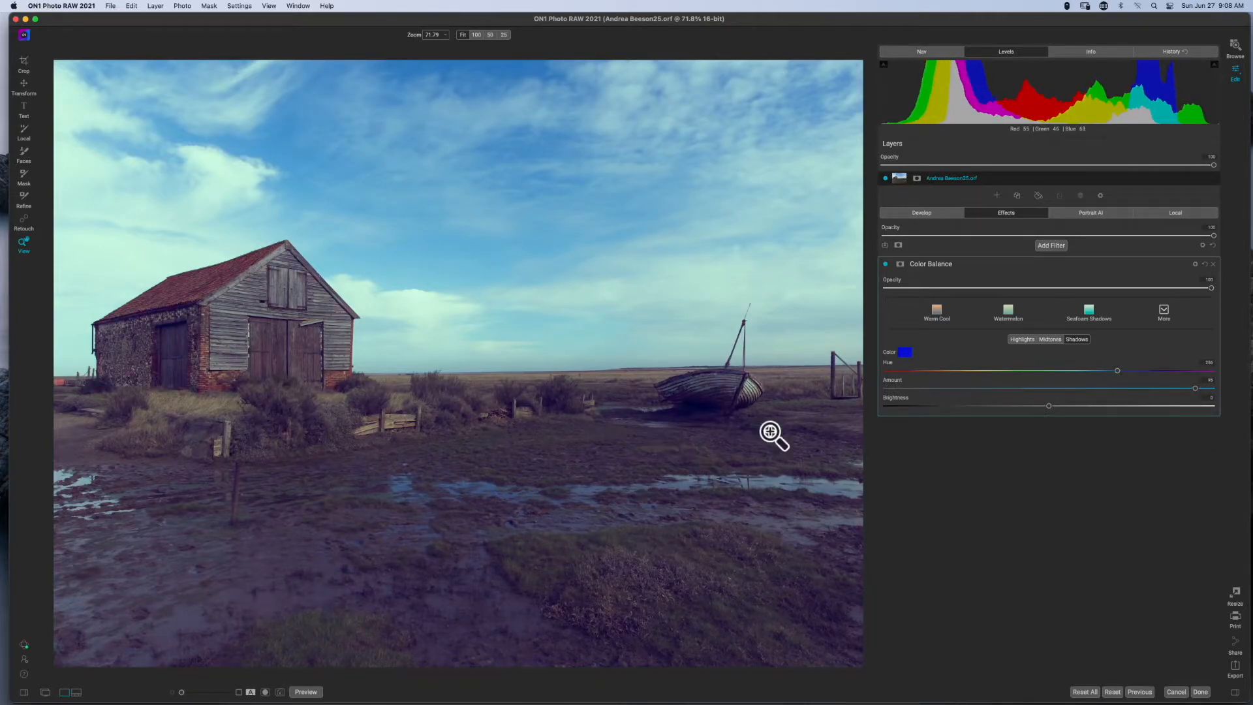
Lower the shadow brightness in the Color Balance filter to about -68 and set the shadow tint amount to 50
{"action": "left_click_drag", "start_coordinate": [1050, 406], "coordinate": [937, 410]}
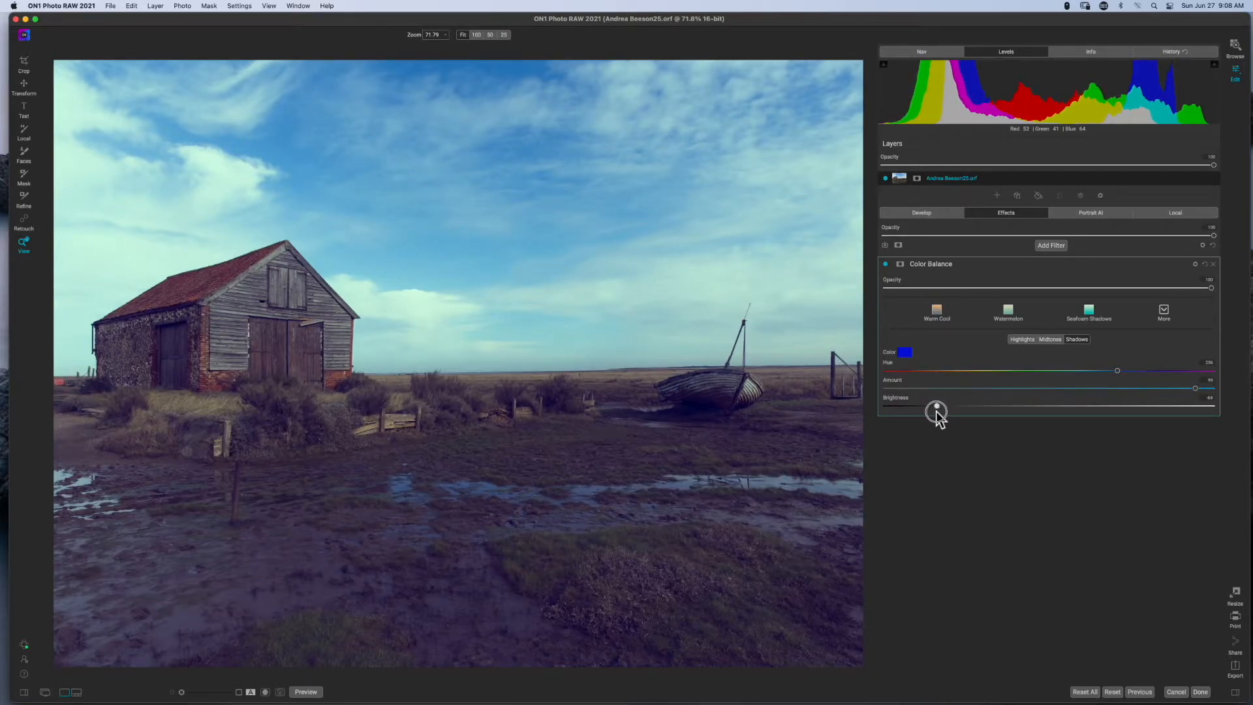
{"action": "left_click_drag", "start_coordinate": [1191, 389], "coordinate": [1048, 392]}
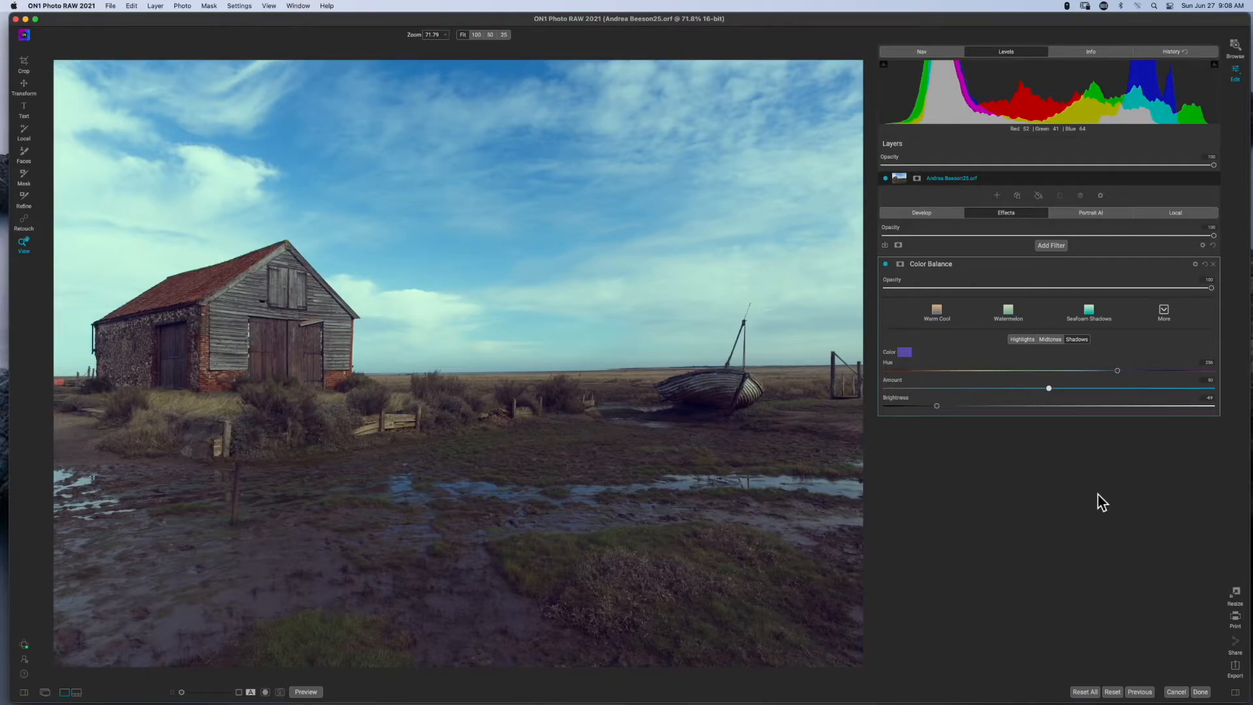
Tint the highlights yellow-orange with hue 57, amount about 37 and brightness about 51, and remove the Color Balance filter
{"action": "left_click", "coordinate": [1020, 340]}
{"action": "left_click_drag", "start_coordinate": [992, 371], "coordinate": [942, 372]}
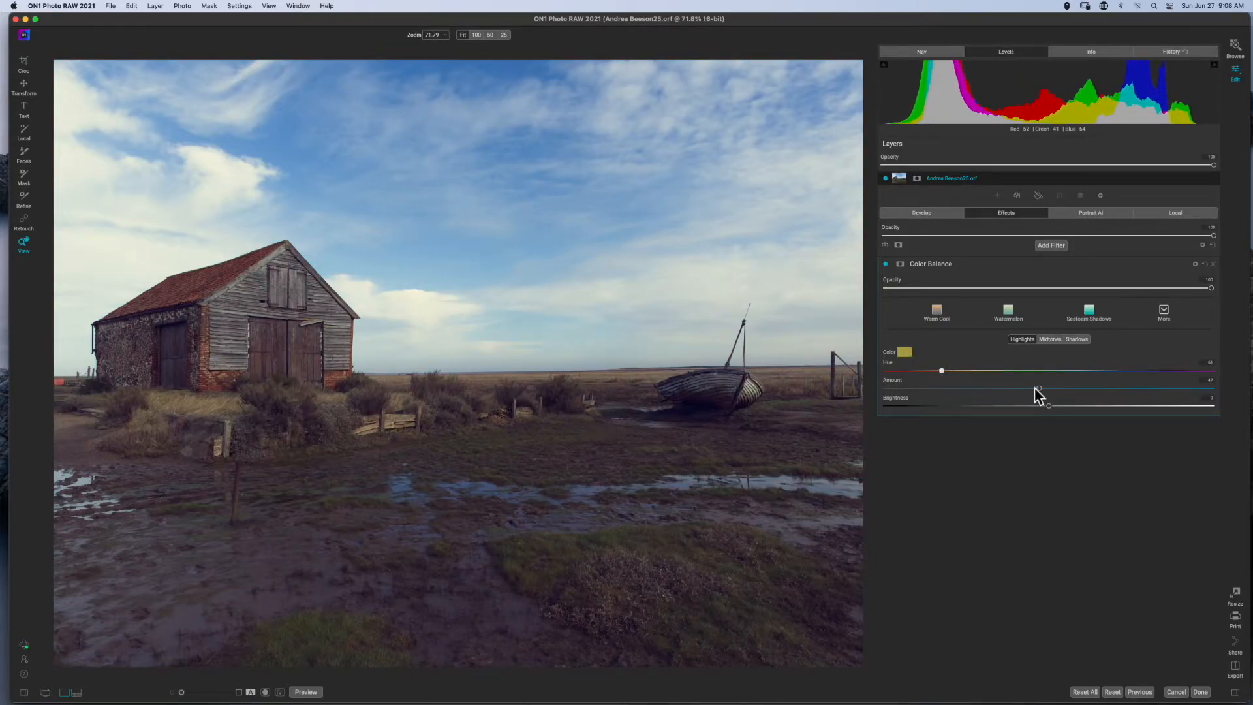
{"action": "left_click_drag", "start_coordinate": [1039, 389], "coordinate": [938, 371]}
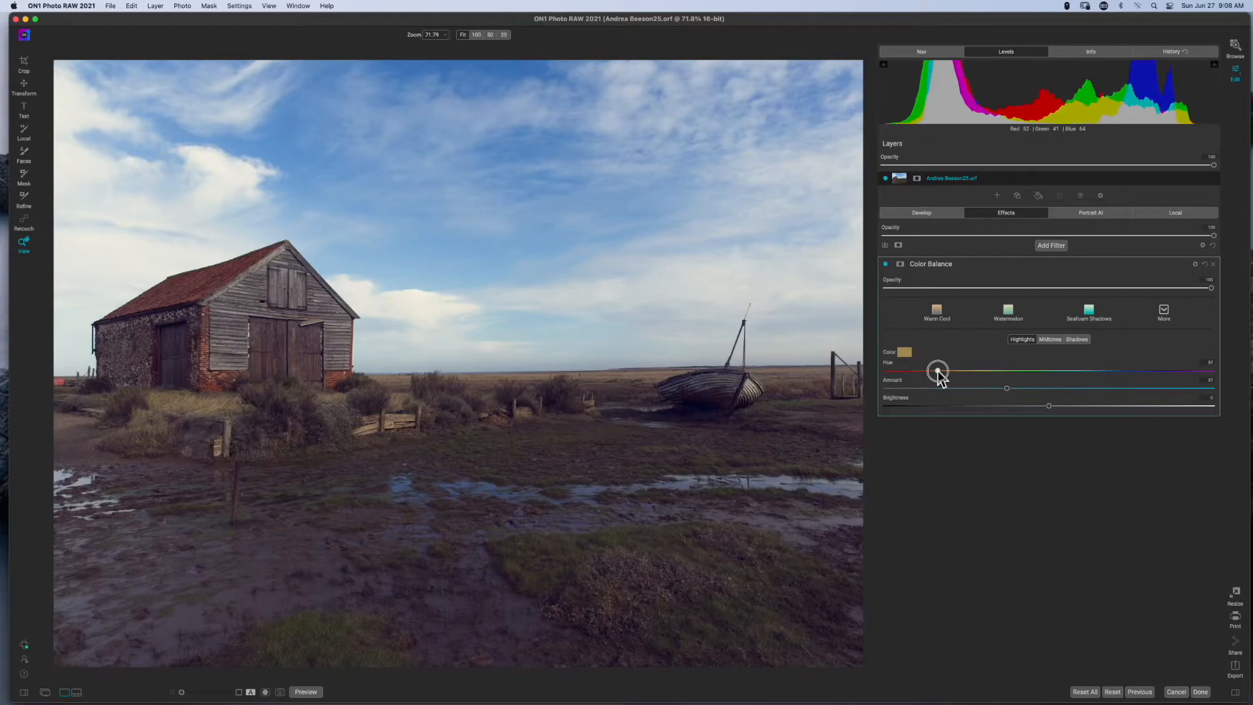
{"action": "left_click_drag", "start_coordinate": [1049, 407], "coordinate": [1132, 408]}
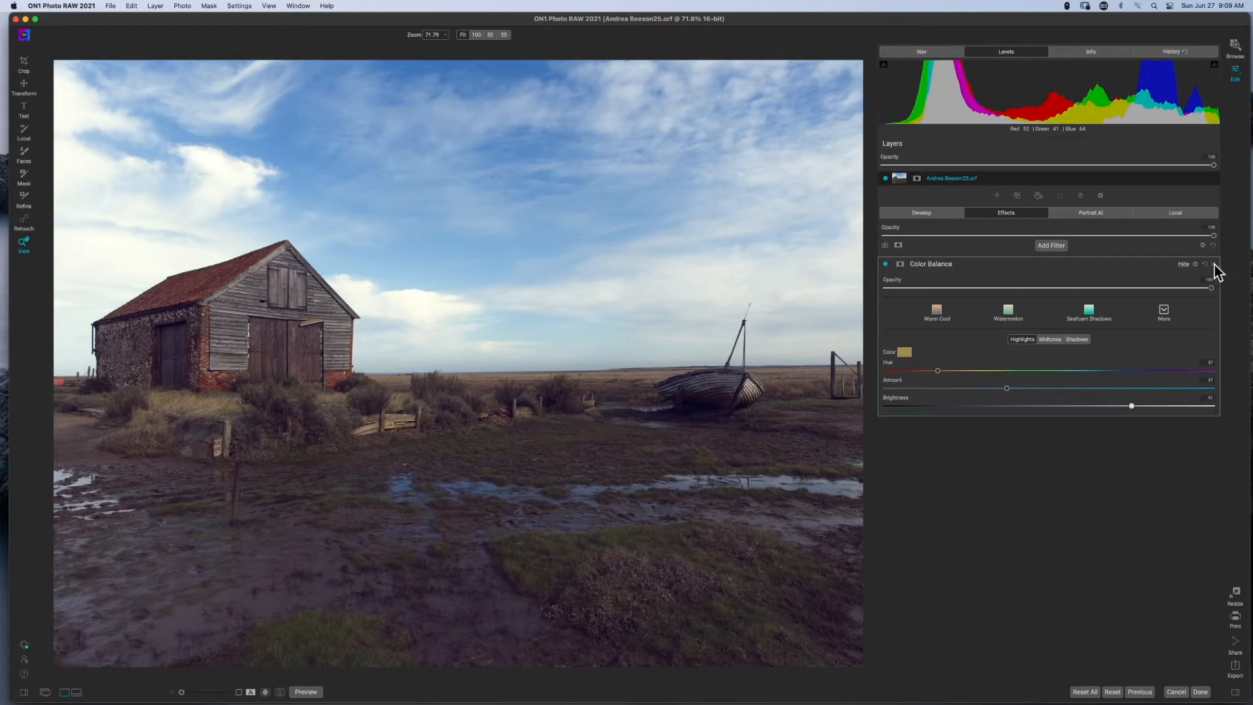
{"action": "left_click", "coordinate": [1213, 265]}
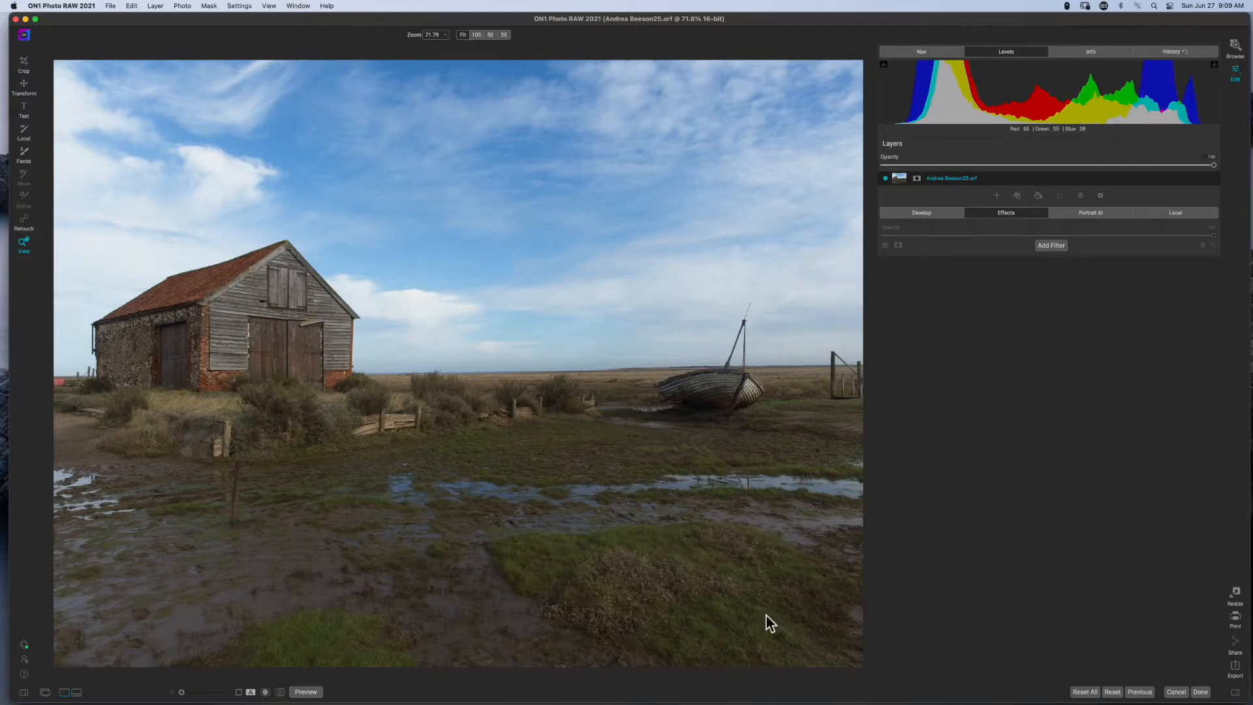
Add a Cross Process filter and reduce its opacity to about 31
{"action": "left_click", "coordinate": [1050, 248]}
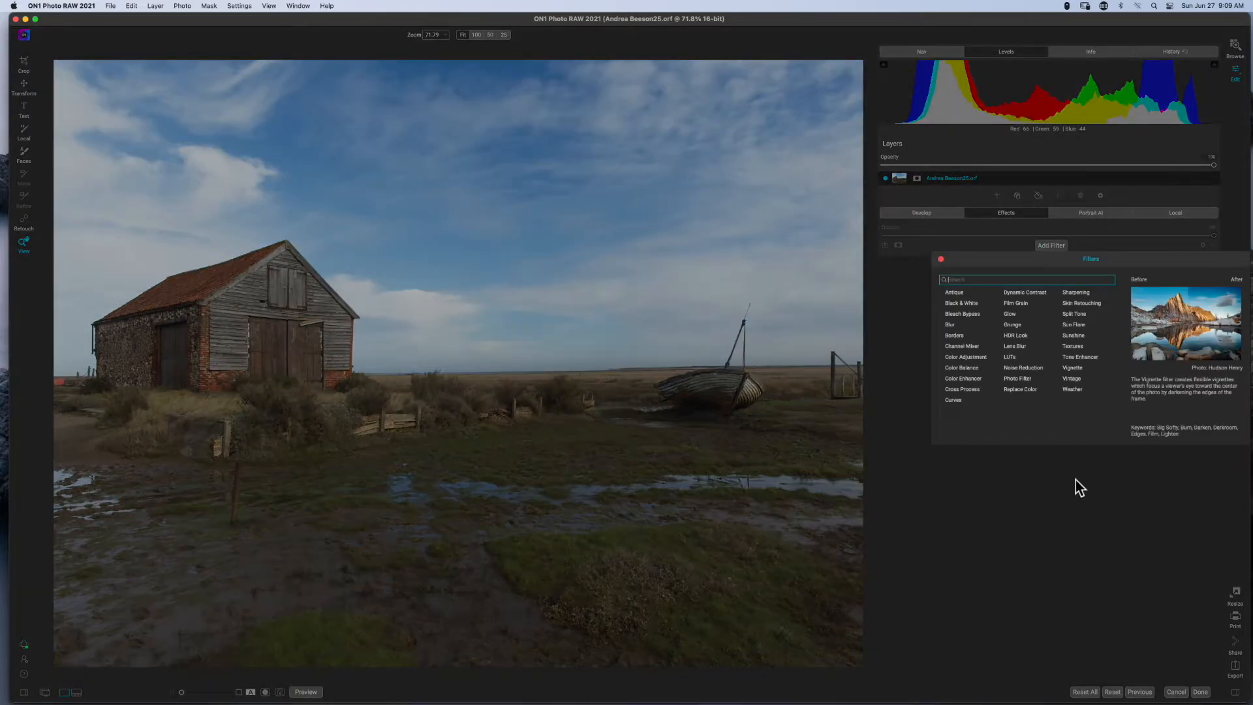
{"action": "left_click", "coordinate": [966, 392]}
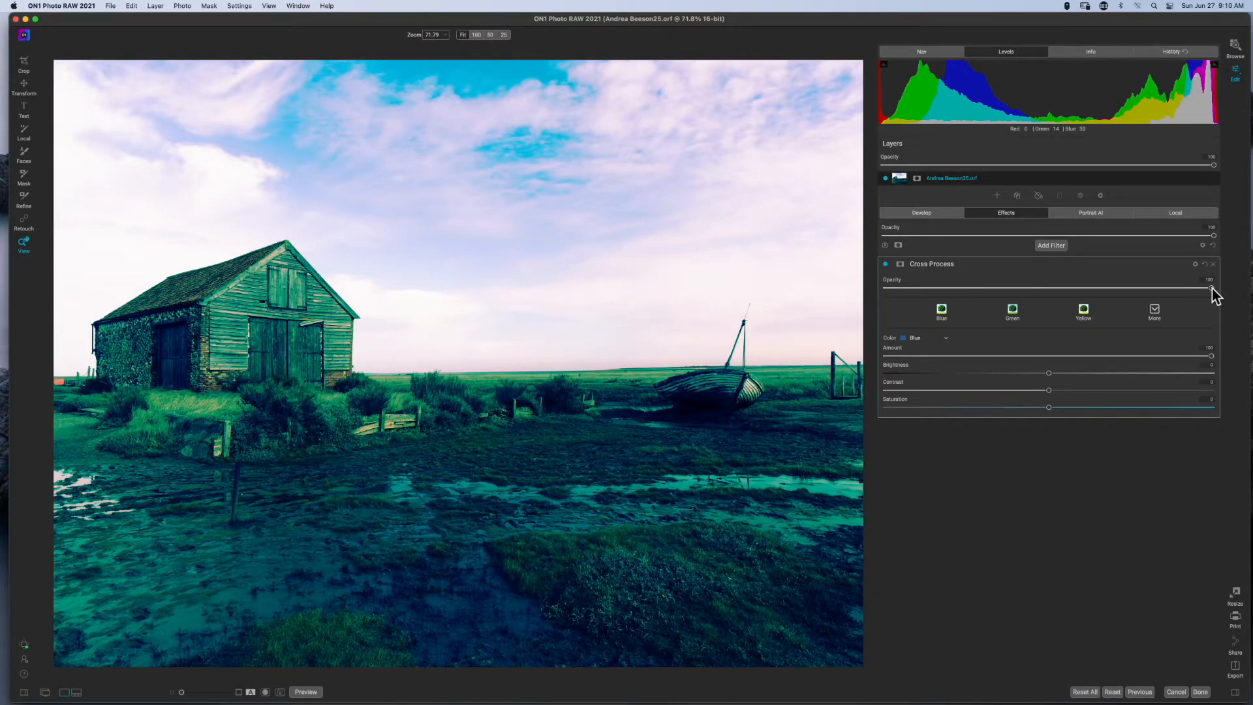
{"action": "left_click_drag", "start_coordinate": [1212, 289], "coordinate": [986, 302]}
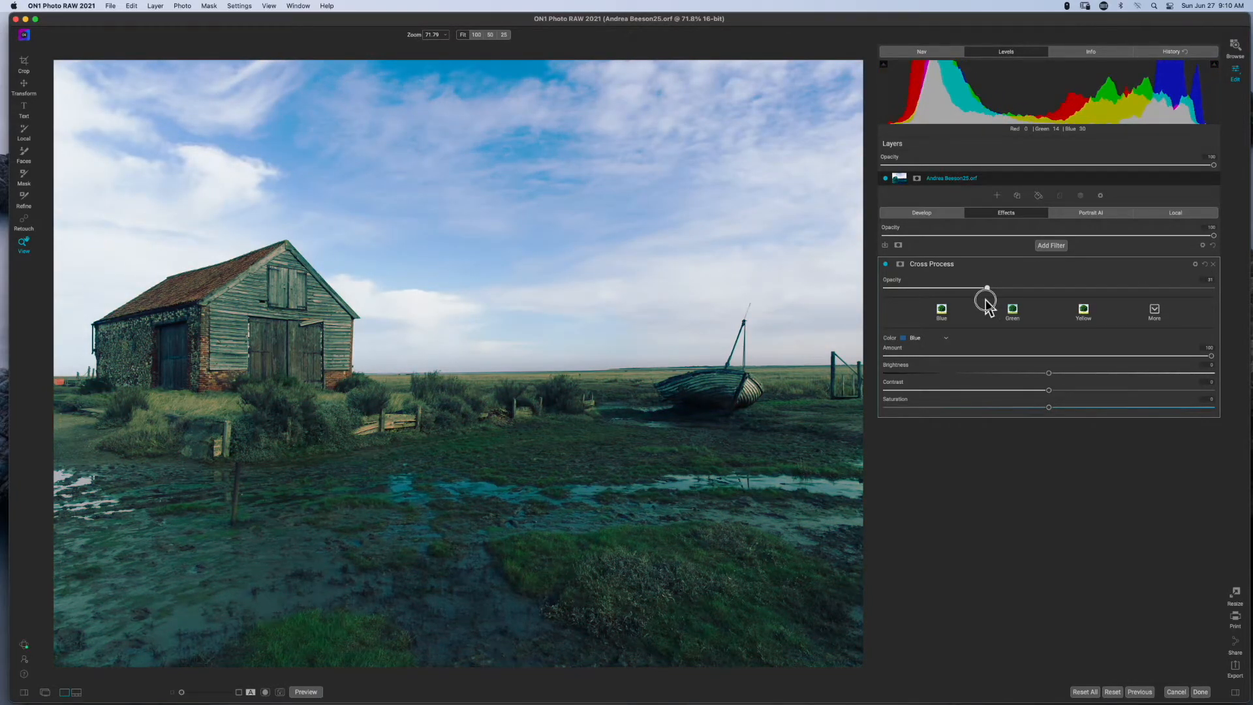
Look over the Cross Process color options, try an amount of about 39, and remove the filter
{"action": "left_click", "coordinate": [947, 338]}
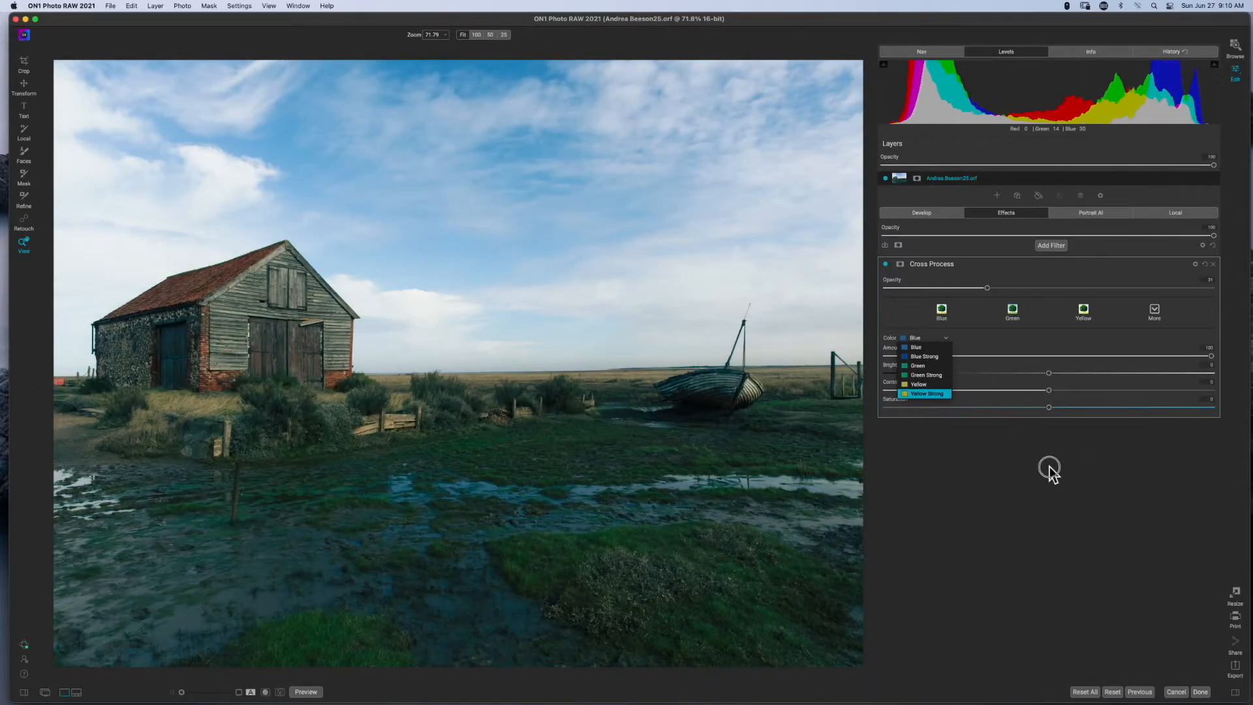
{"action": "left_click", "coordinate": [1050, 467]}
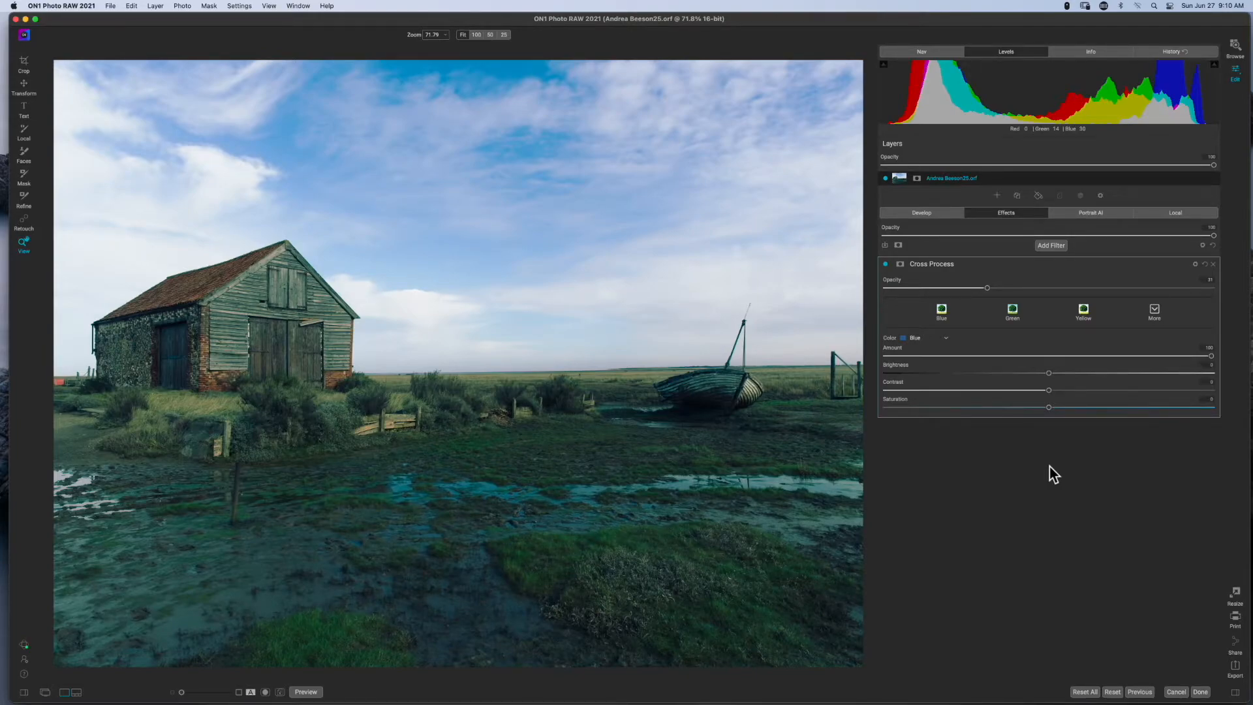
{"action": "left_click_drag", "start_coordinate": [1212, 359], "coordinate": [1014, 363]}
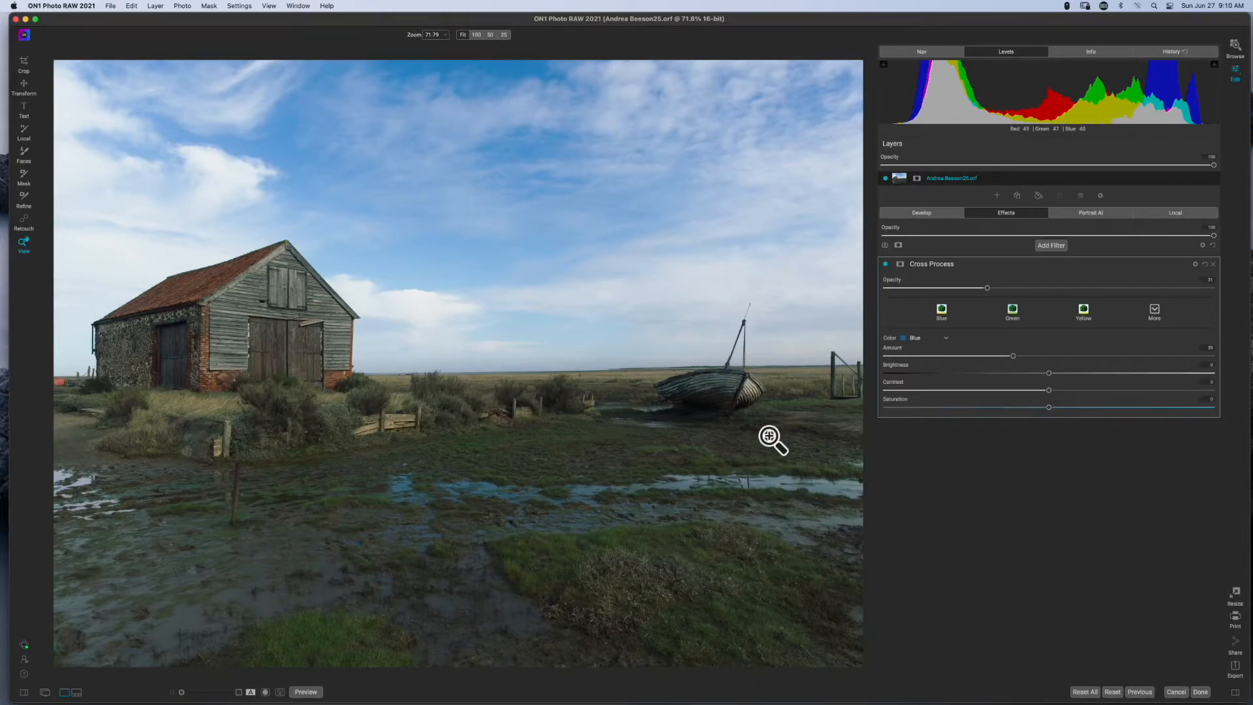
{"action": "left_click", "coordinate": [1213, 264]}
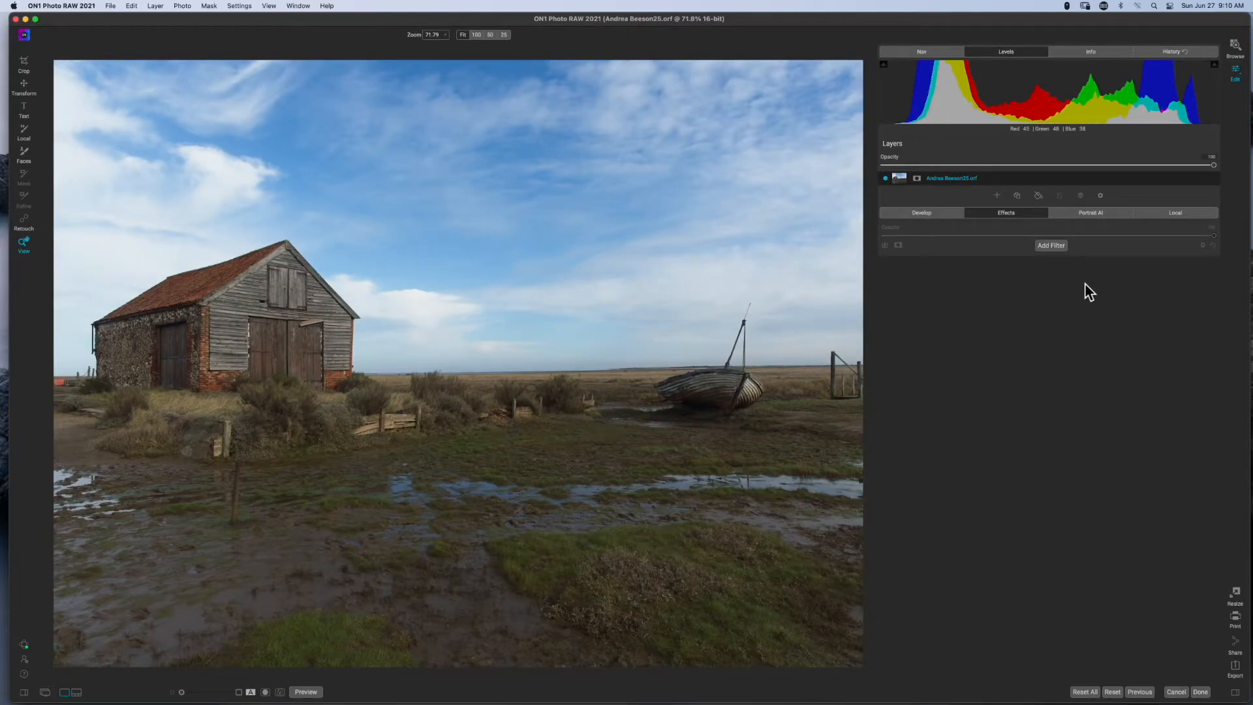
Add a Curves filter and place a point in the middle of the combined-channel curve
{"action": "left_click", "coordinate": [1051, 245]}
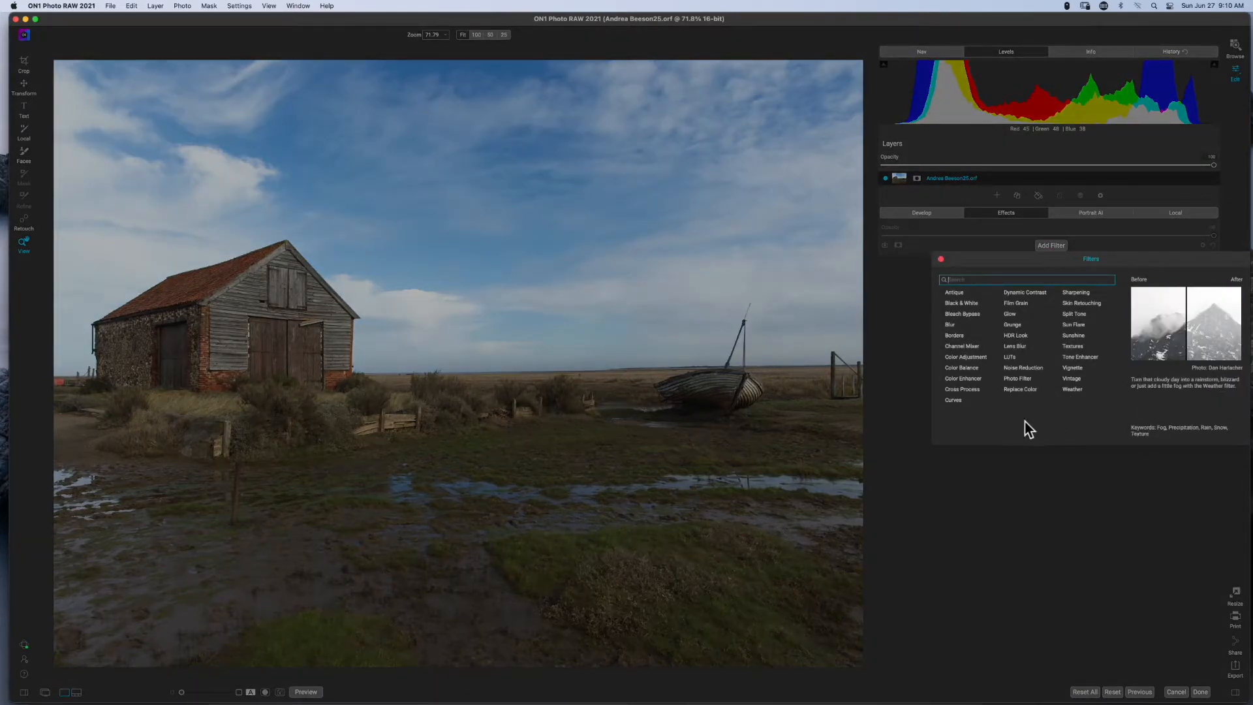
{"action": "left_click", "coordinate": [953, 400]}
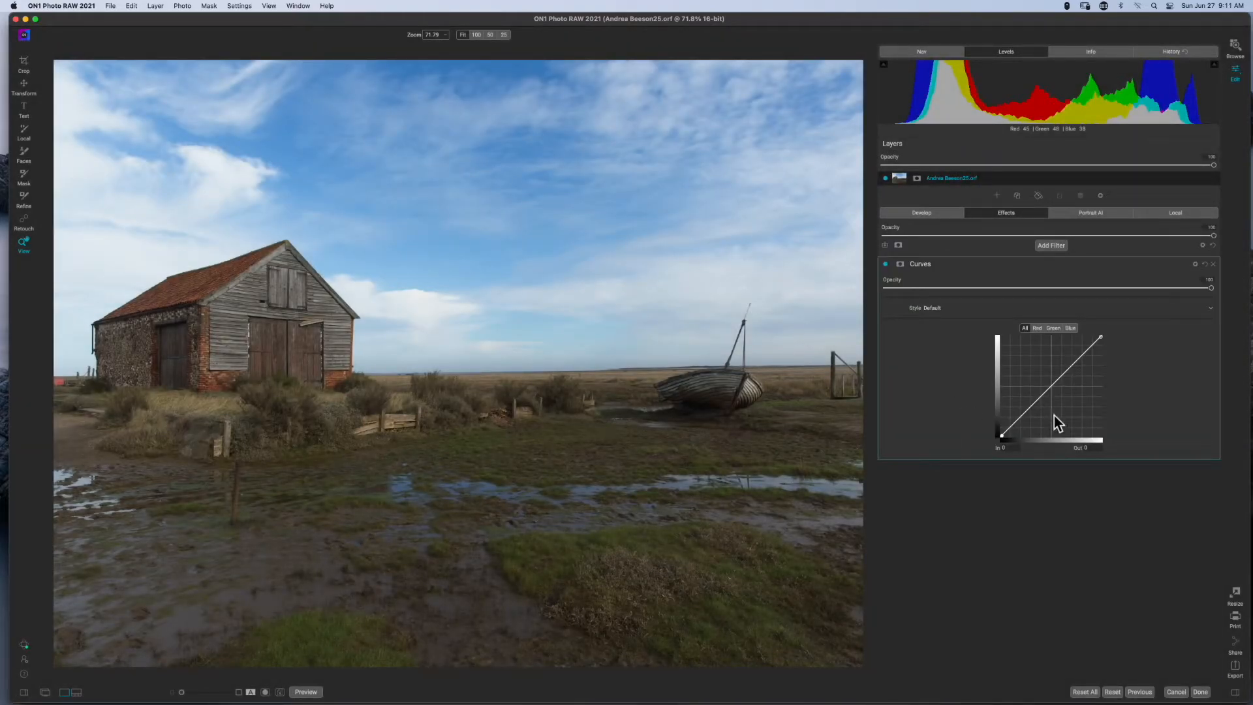
{"action": "mouse_move", "coordinate": [1051, 386]}
{"action": "left_mouse_down"}
{"action": "mouse_move", "coordinate": [1041, 372]}
{"action": "mouse_move", "coordinate": [1057, 400]}
{"action": "mouse_move", "coordinate": [1050, 386]}
{"action": "left_mouse_up"}
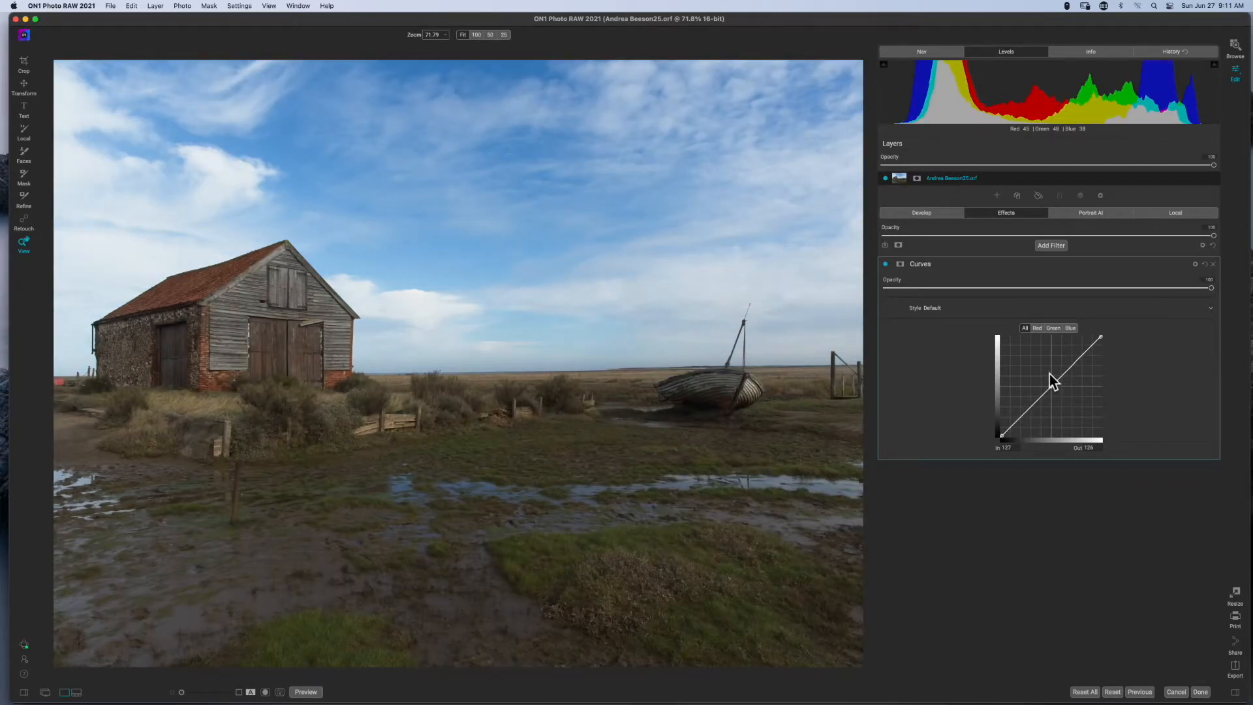
Reshape the red channel curve by raising the highlights and anchoring the shadows near input 37
{"action": "left_click", "coordinate": [1038, 329]}
{"action": "left_click_drag", "start_coordinate": [1051, 383], "coordinate": [1053, 387]}
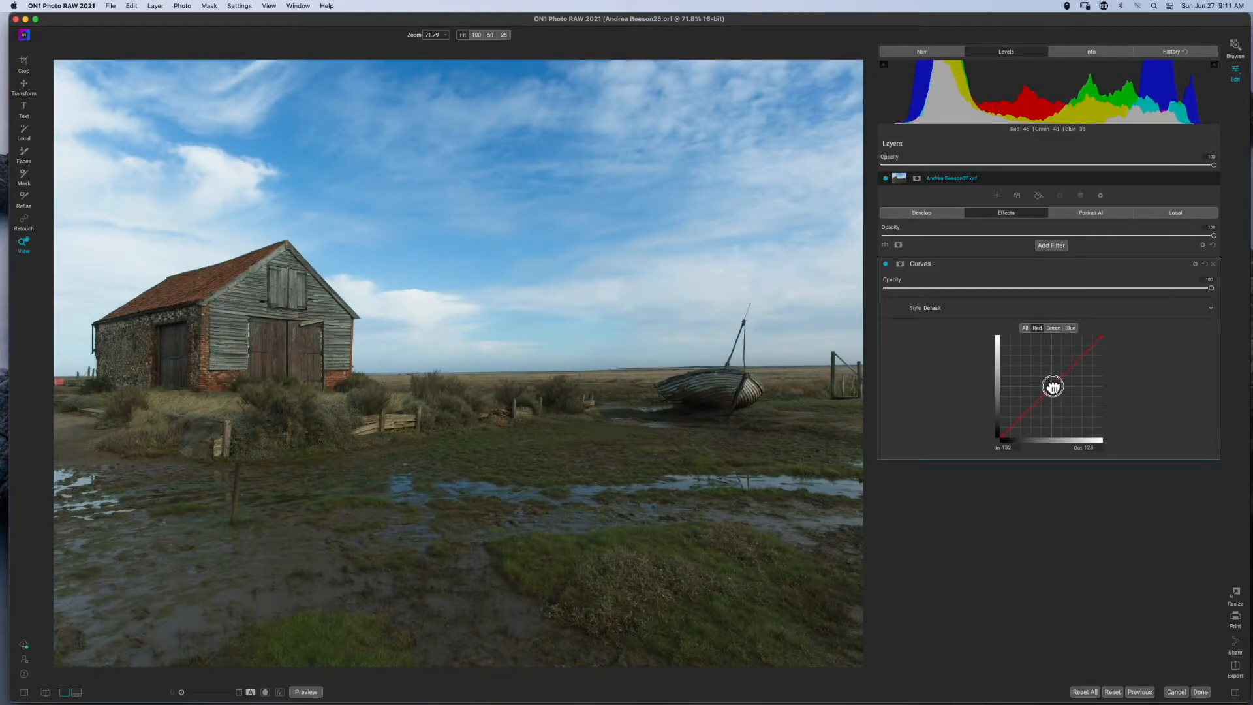
{"action": "left_click_drag", "start_coordinate": [1053, 386], "coordinate": [1078, 352]}
{"action": "left_click_drag", "start_coordinate": [1013, 425], "coordinate": [1017, 426]}
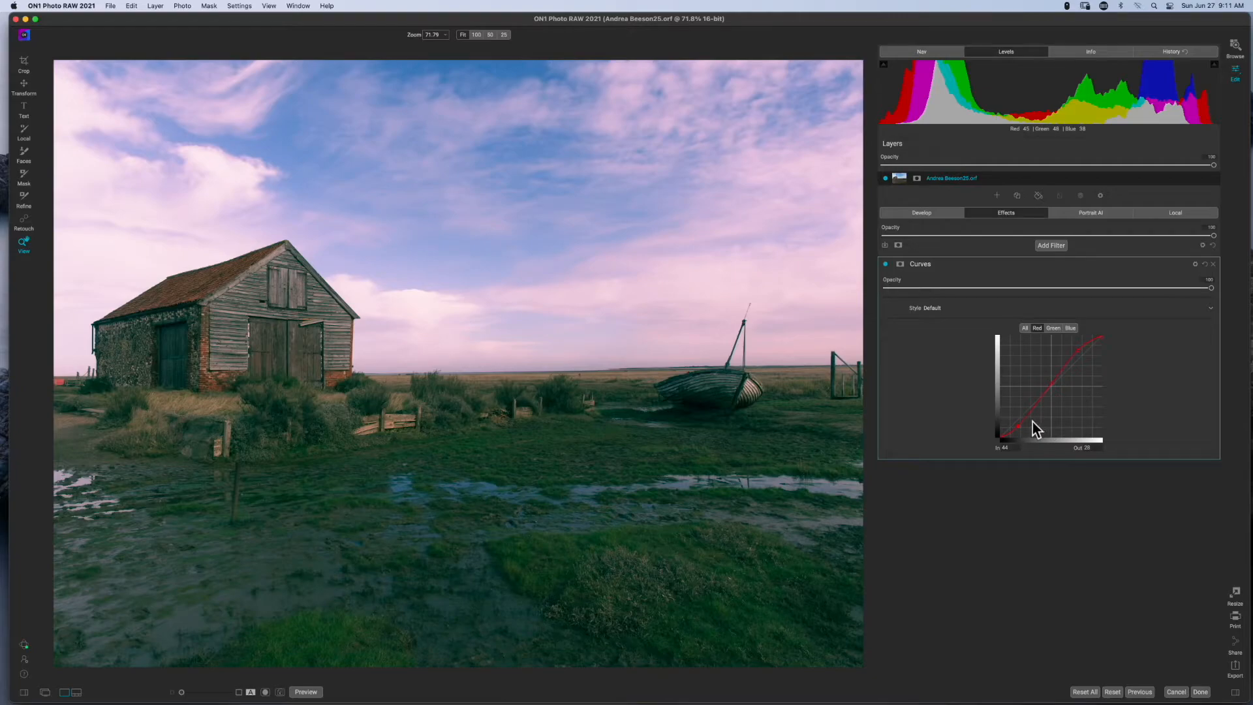
{"action": "left_click_drag", "start_coordinate": [1018, 422], "coordinate": [1013, 424]}
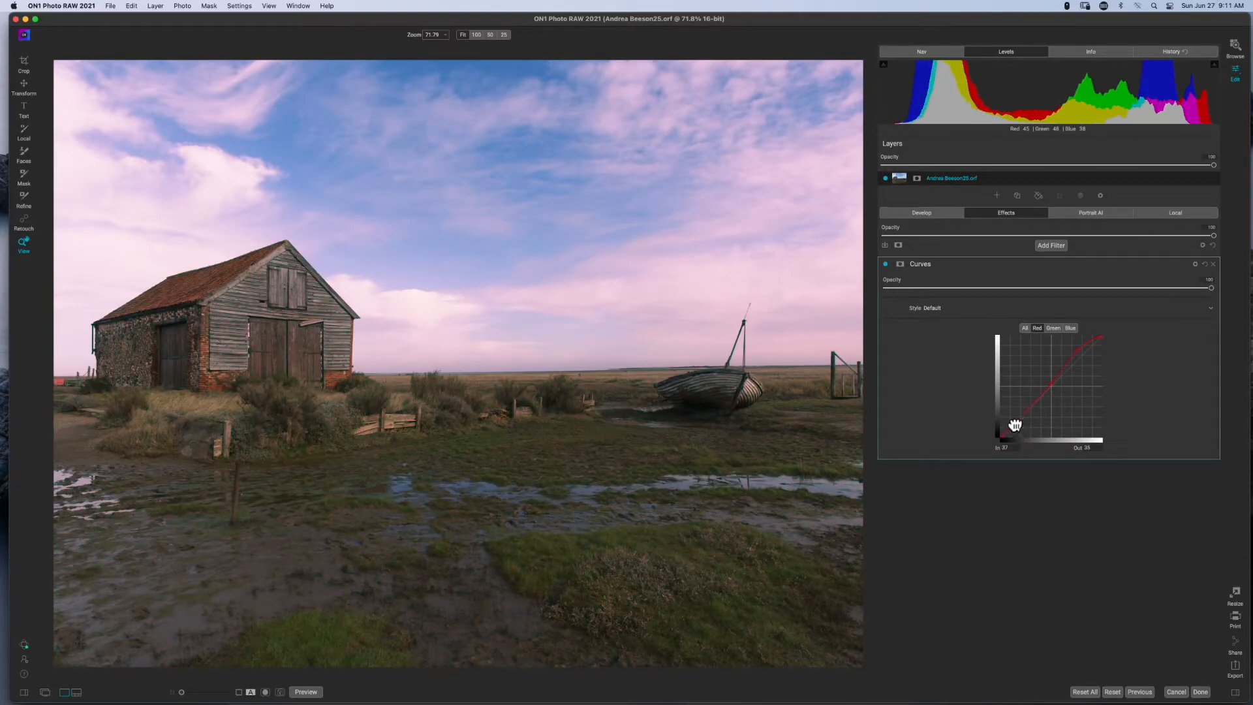
{"action": "left_click_drag", "start_coordinate": [1050, 386], "coordinate": [1078, 421]}
{"action": "mouse_move", "coordinate": [1059, 392]}
{"action": "left_mouse_down"}
{"action": "mouse_move", "coordinate": [1066, 405]}
{"action": "mouse_move", "coordinate": [1052, 383]}
{"action": "left_mouse_up"}
{"action": "left_click", "coordinate": [1079, 353]}
Lower the green curve's midpoint to input 132, output 115, and limit the Curves filter to Neutrals
{"action": "left_click", "coordinate": [1053, 328]}
{"action": "mouse_move", "coordinate": [1048, 386]}
{"action": "left_mouse_down"}
{"action": "mouse_move", "coordinate": [1029, 366]}
{"action": "mouse_move", "coordinate": [1053, 391]}
{"action": "left_mouse_up"}
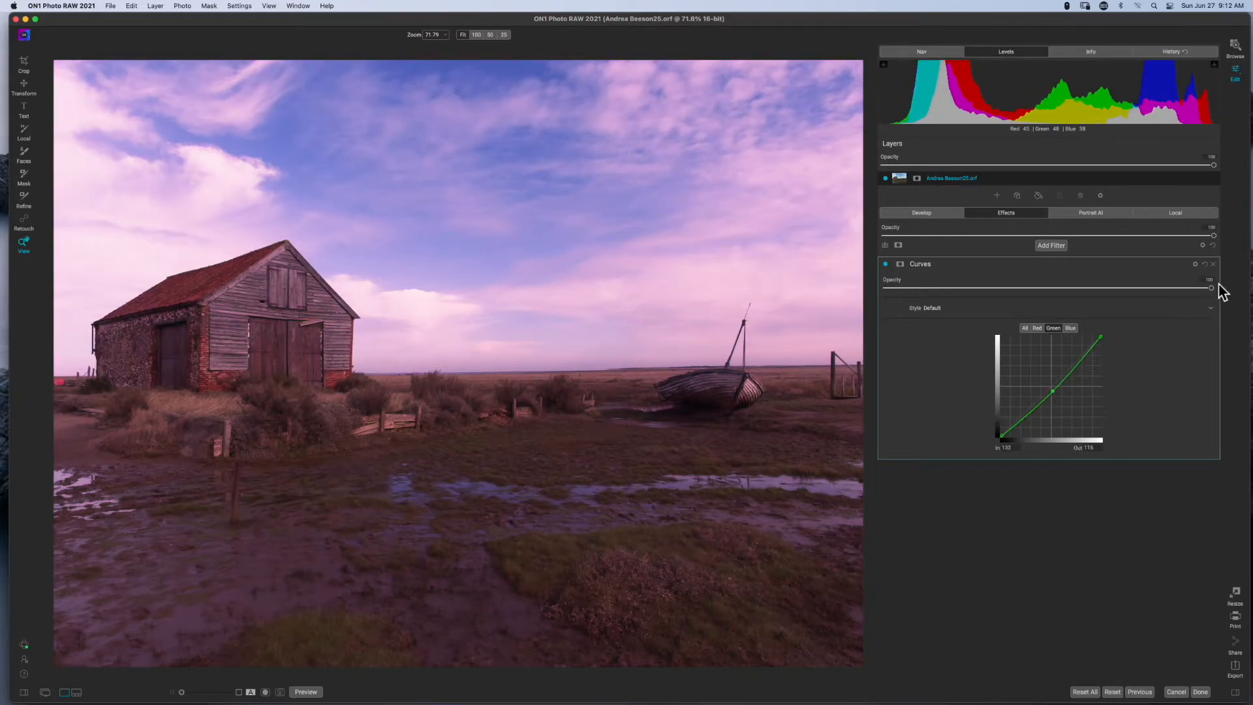
{"action": "left_click", "coordinate": [1196, 265]}
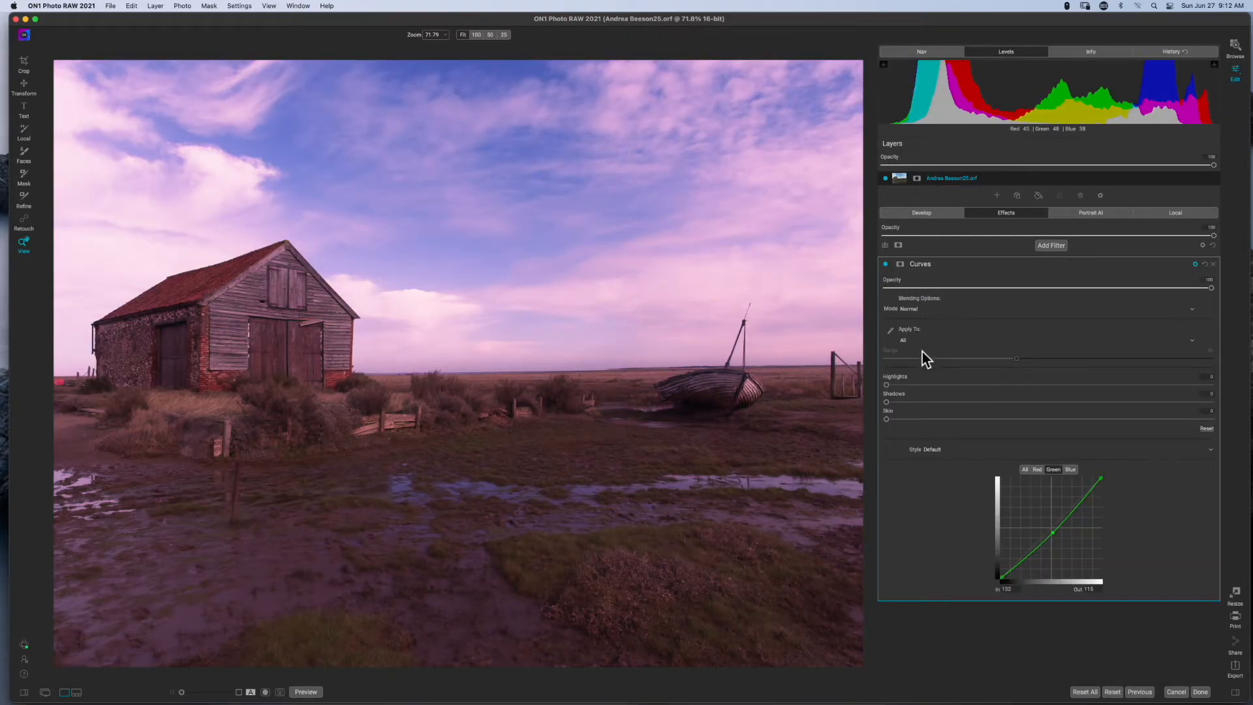
{"action": "left_click", "coordinate": [906, 341]}
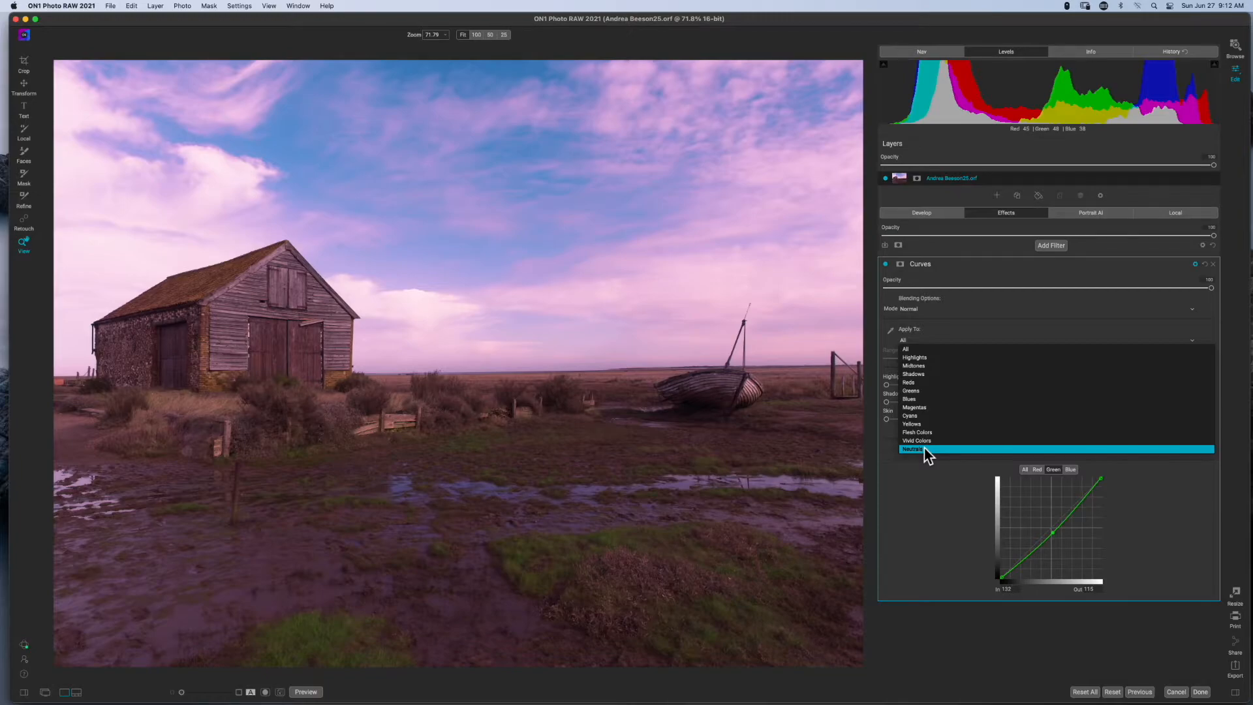
{"action": "left_click", "coordinate": [924, 448]}
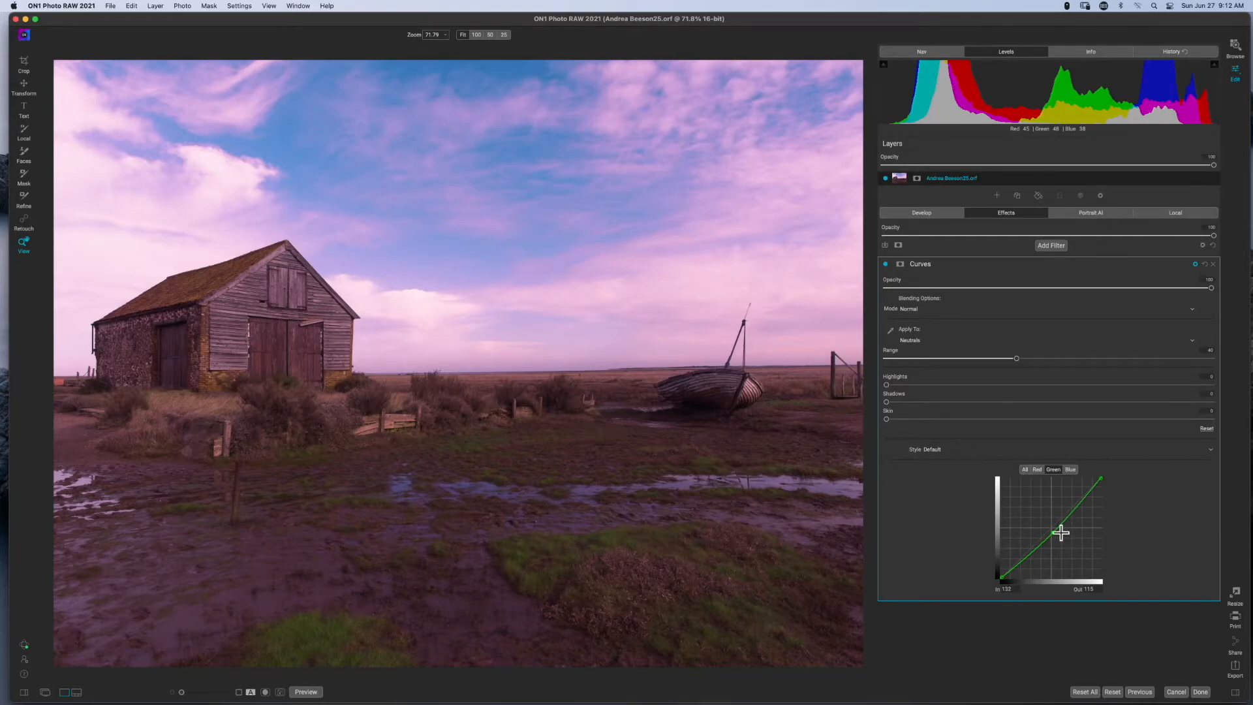
Try raising the green curve's midpoint to about input 111, output 158, and remove the Curves filter
{"action": "left_click_drag", "start_coordinate": [1057, 543], "coordinate": [1043, 516]}
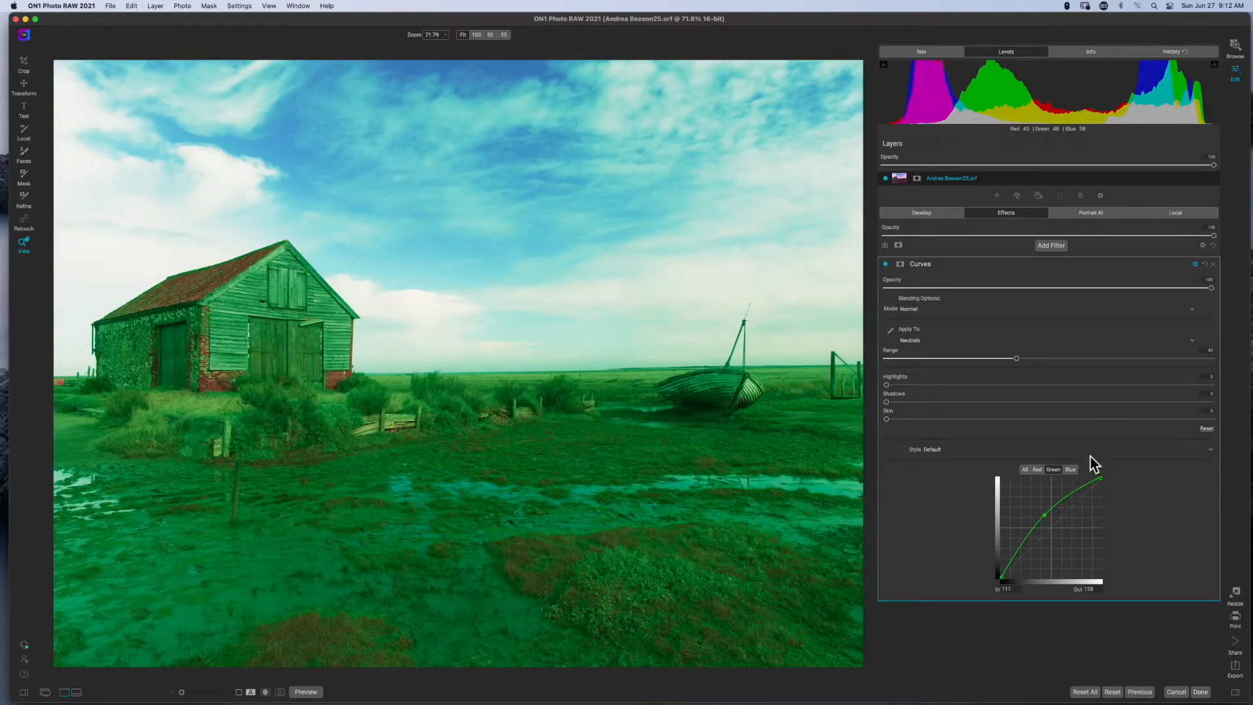
{"action": "left_click", "coordinate": [1214, 265]}
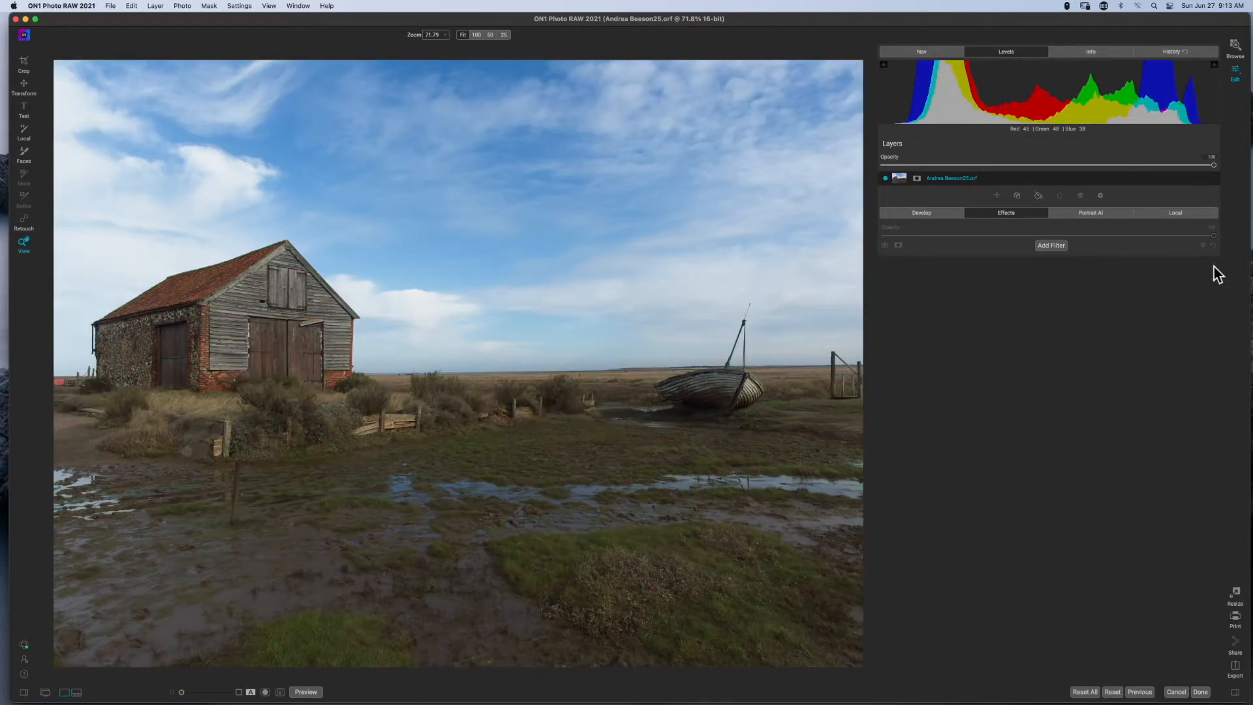
Add a LUTs filter and apply the Cell Phone Webcam Lut from the imported custom LUTs category
{"action": "left_click", "coordinate": [1052, 246]}
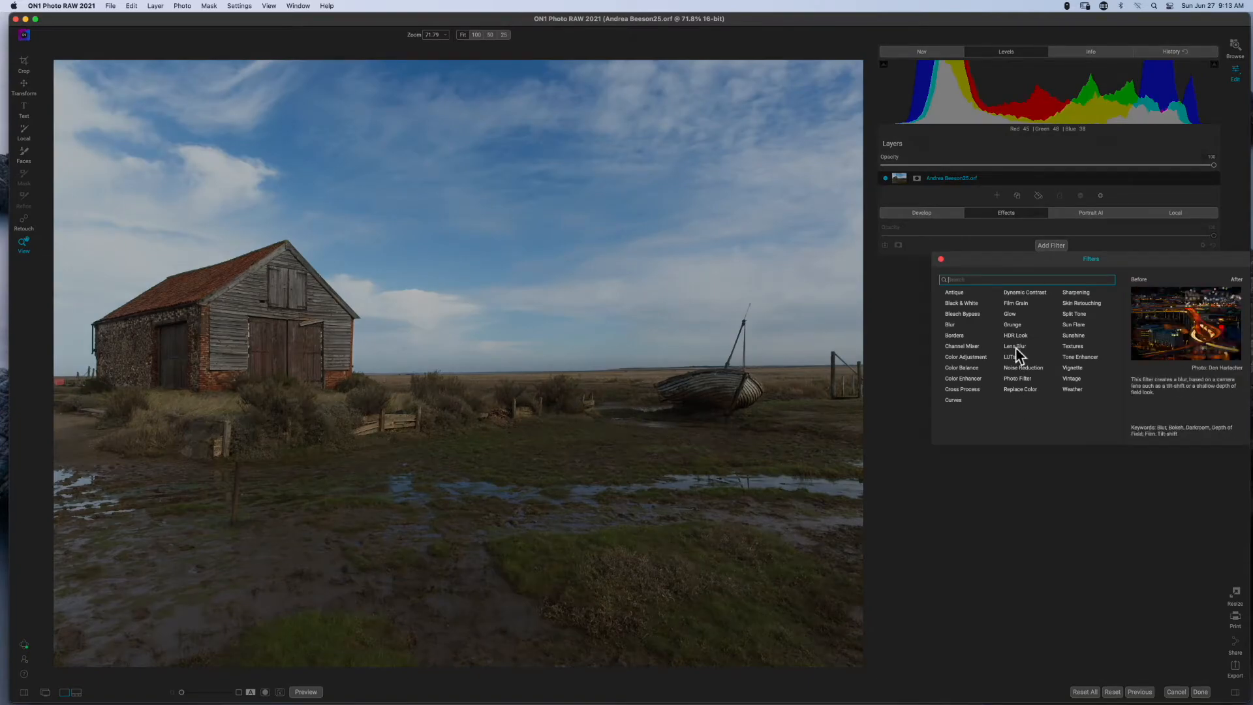
{"action": "left_click", "coordinate": [1009, 357]}
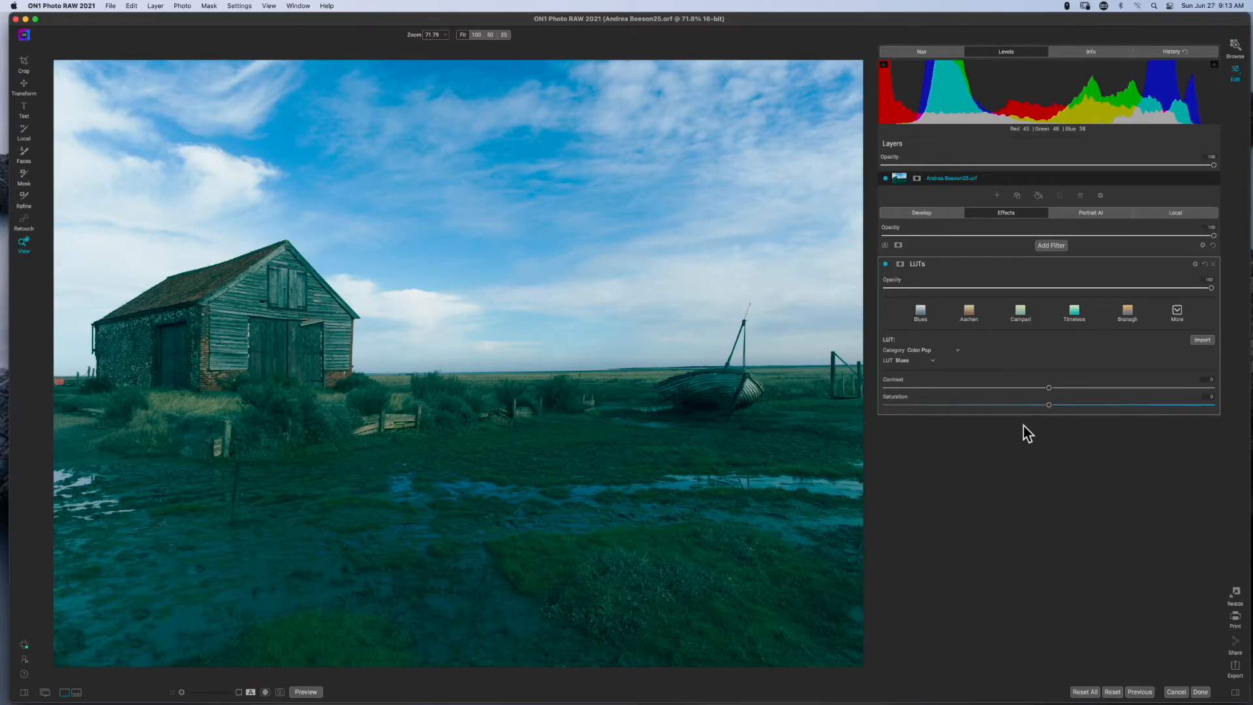
{"action": "left_click", "coordinate": [947, 351]}
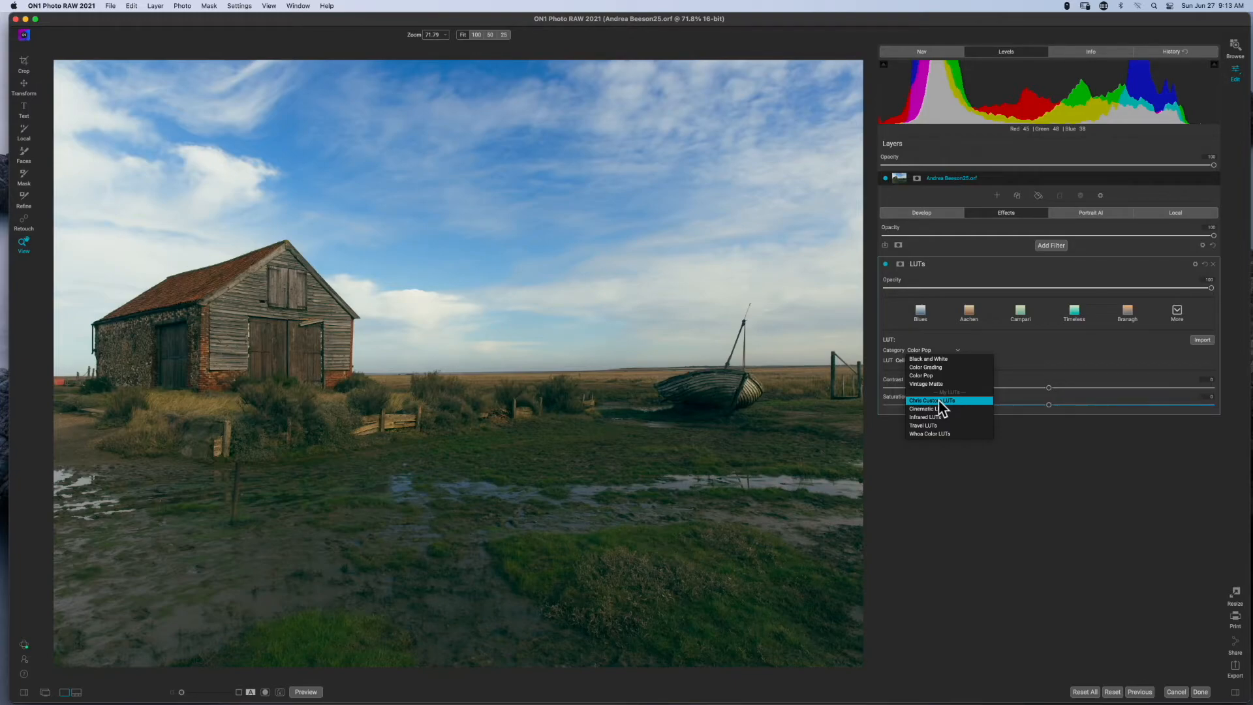
{"action": "left_click", "coordinate": [940, 401]}
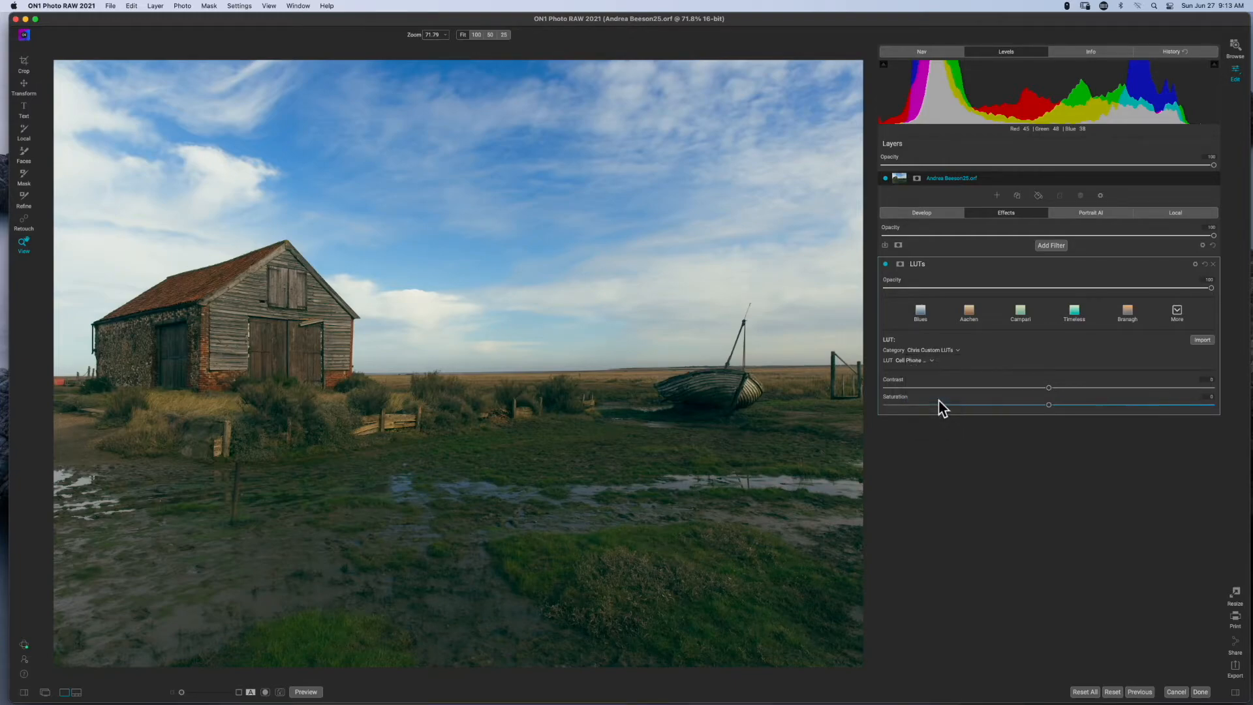
{"action": "left_click", "coordinate": [934, 363]}
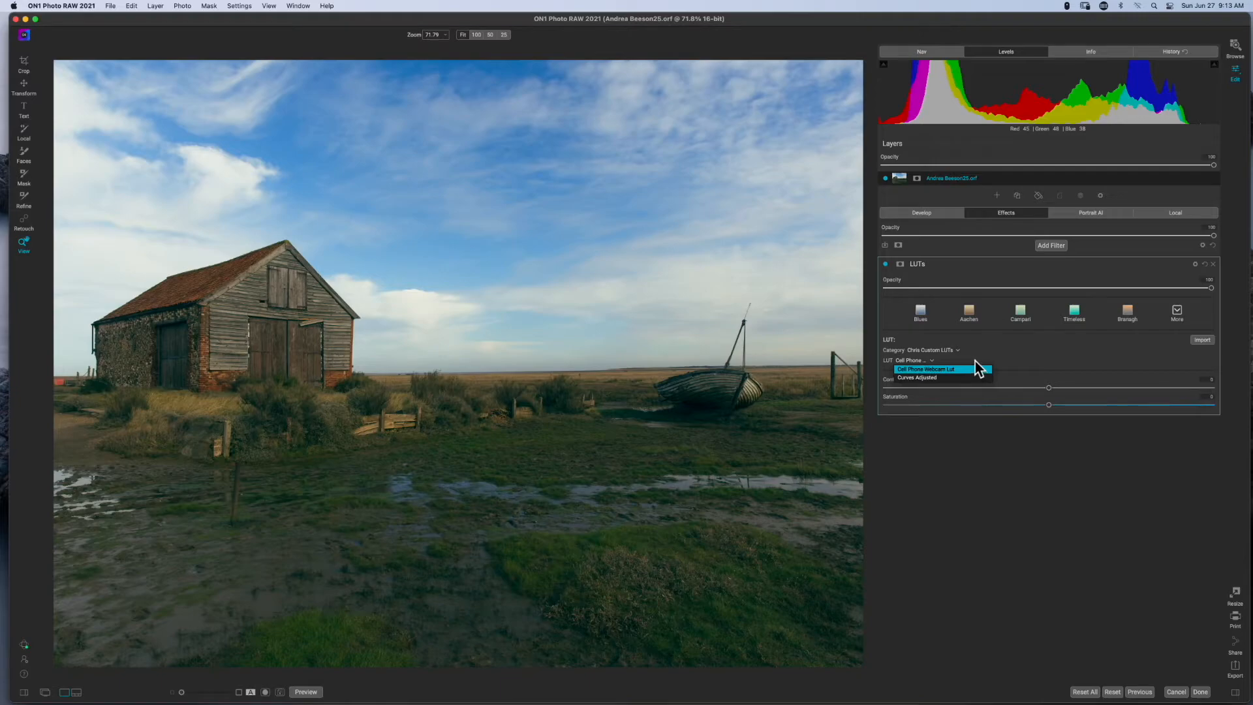
{"action": "left_click", "coordinate": [927, 370]}
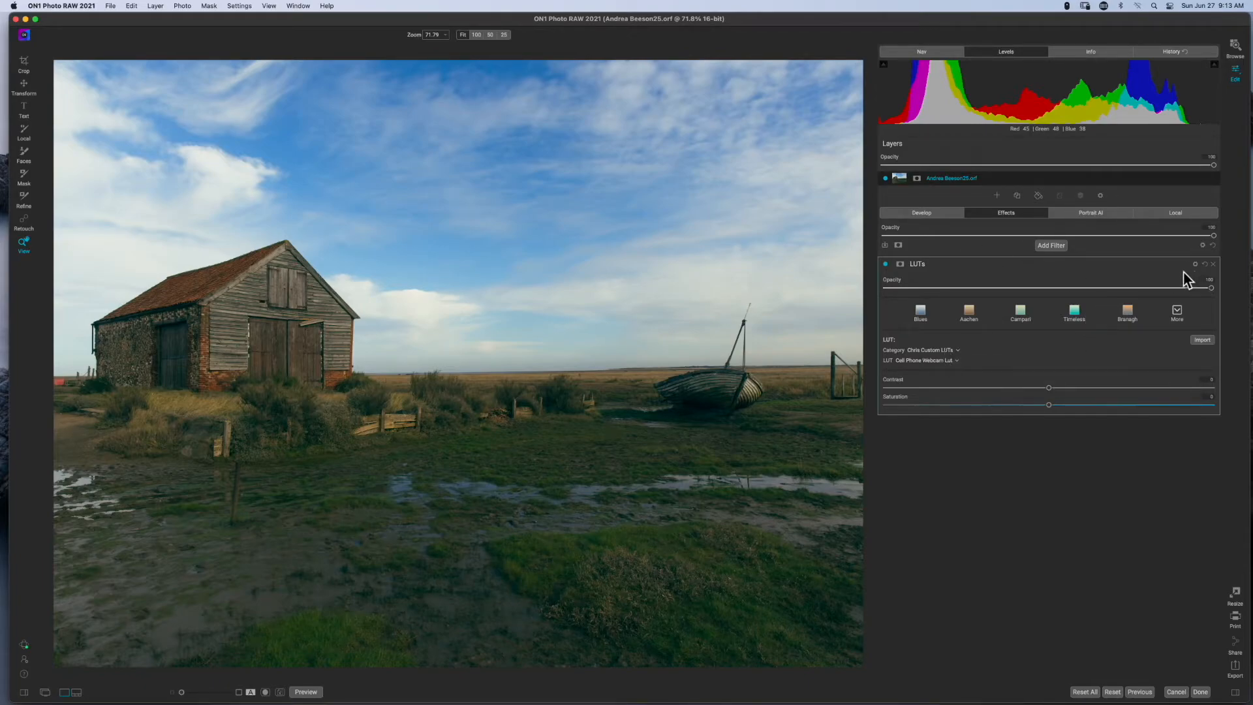
Review the LUT categories, compare the photo with and without the LUT, and remove the LUTs filter
{"action": "left_click", "coordinate": [954, 352]}
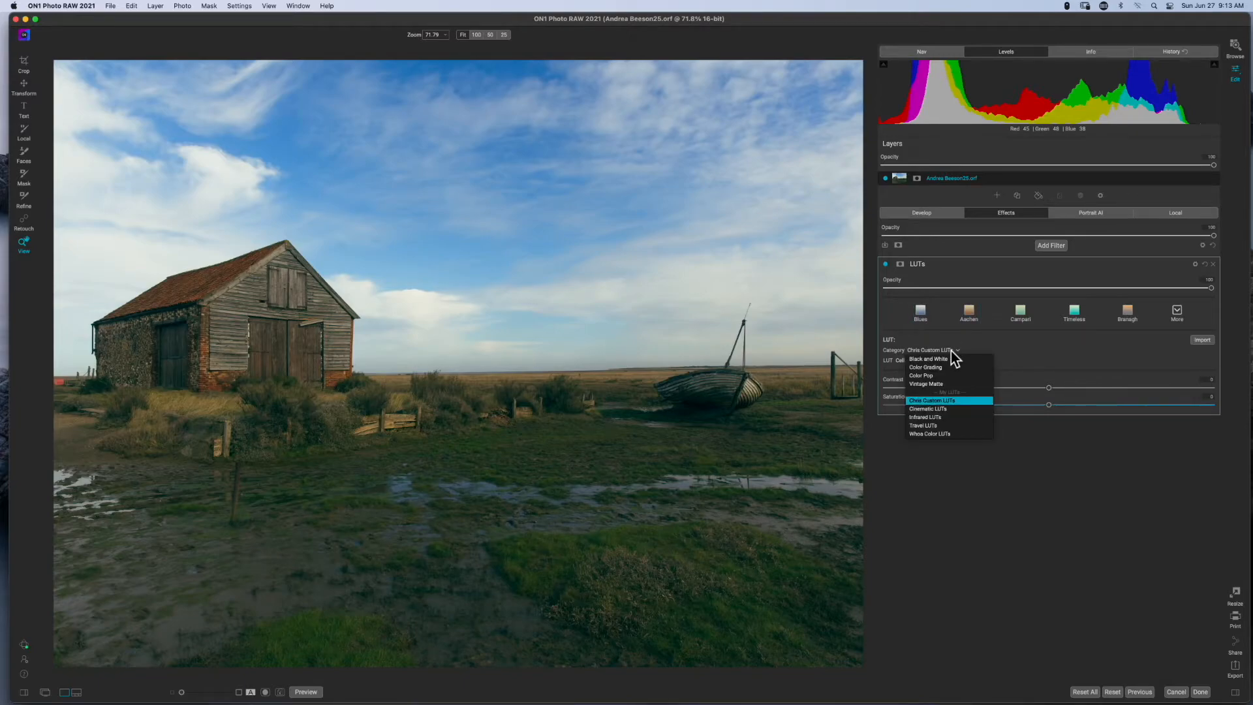
{"action": "left_click", "coordinate": [1001, 355]}
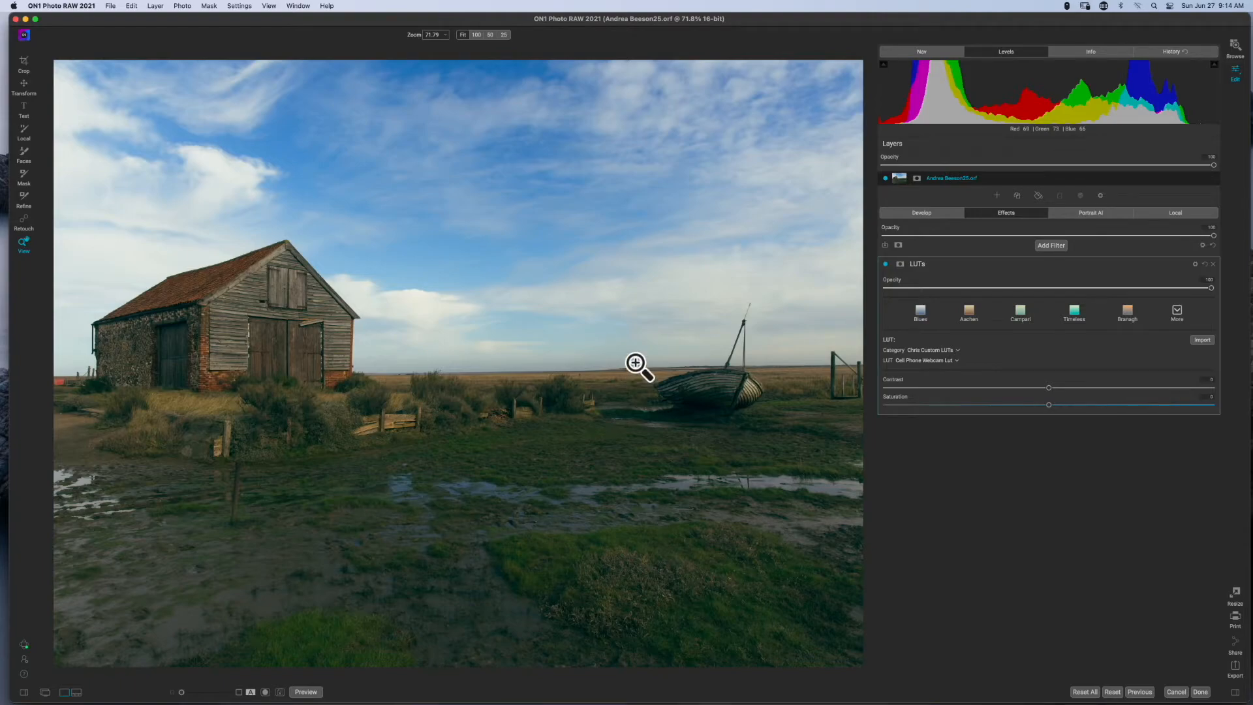
{"action": "left_click", "coordinate": [885, 264]}
{"action": "left_click", "coordinate": [885, 264]}
{"action": "left_click", "coordinate": [1214, 265]}
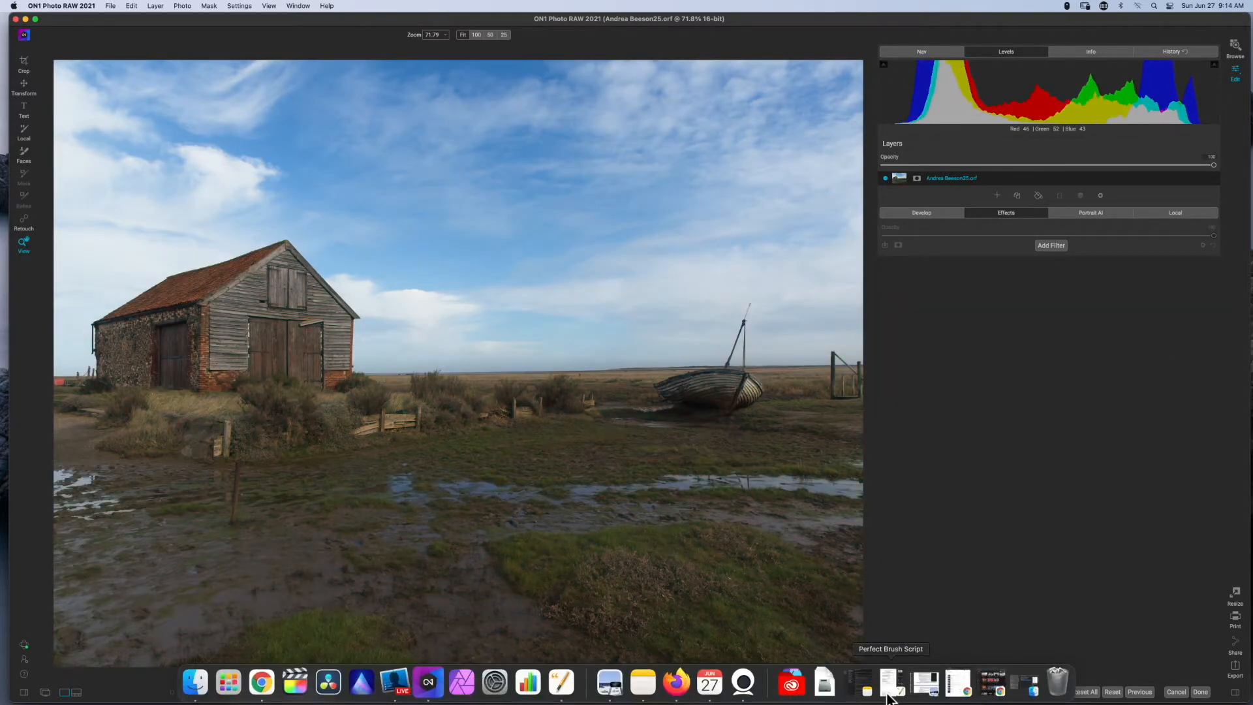
Add a Photo Filter effect to the landscape
{"action": "left_click", "coordinate": [1052, 246]}
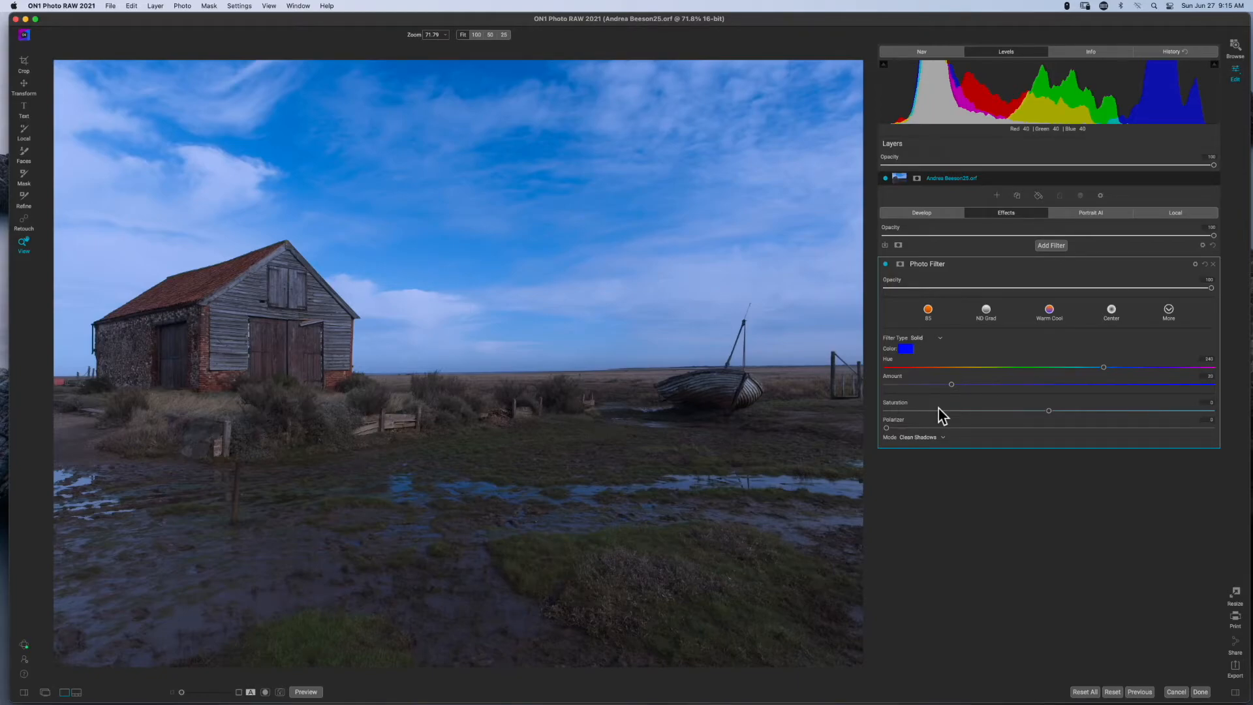
Review the Photo Filter's available filter types and its color picker, including the picker's slider view
{"action": "left_click", "coordinate": [941, 339]}
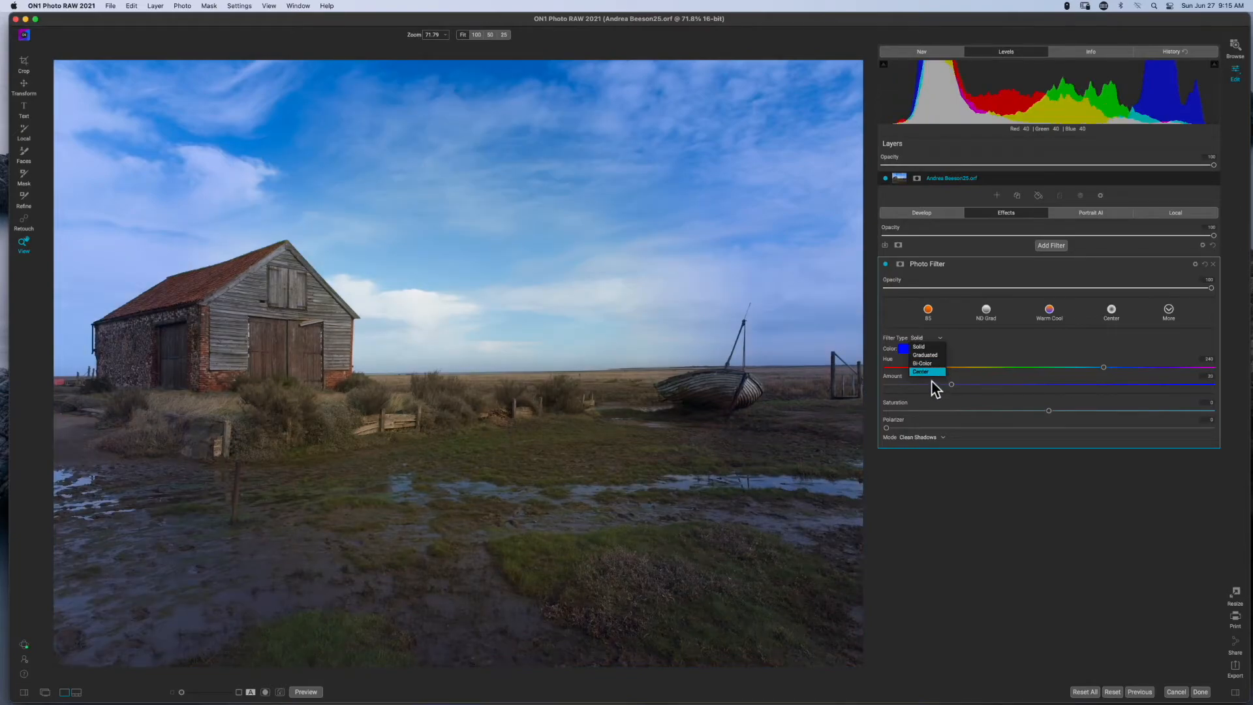
{"action": "left_click", "coordinate": [972, 351]}
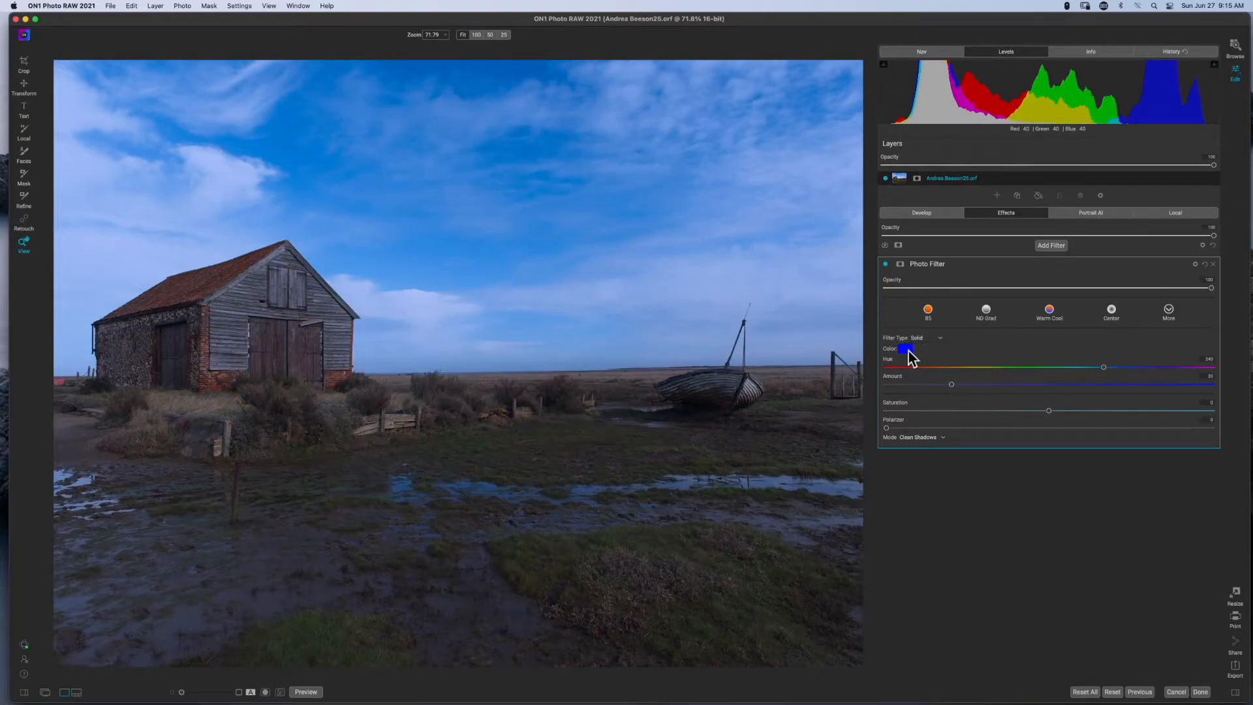
{"action": "left_click", "coordinate": [904, 349]}
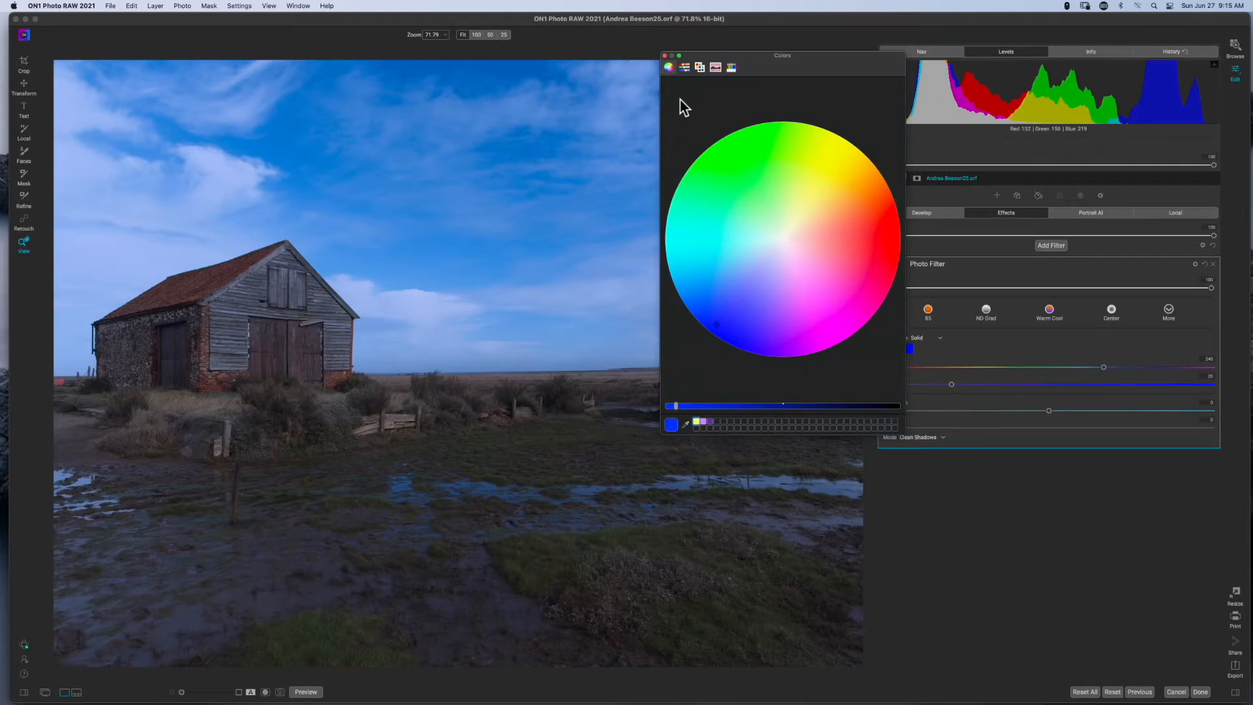
{"action": "left_click", "coordinate": [684, 68]}
{"action": "left_click", "coordinate": [665, 56]}
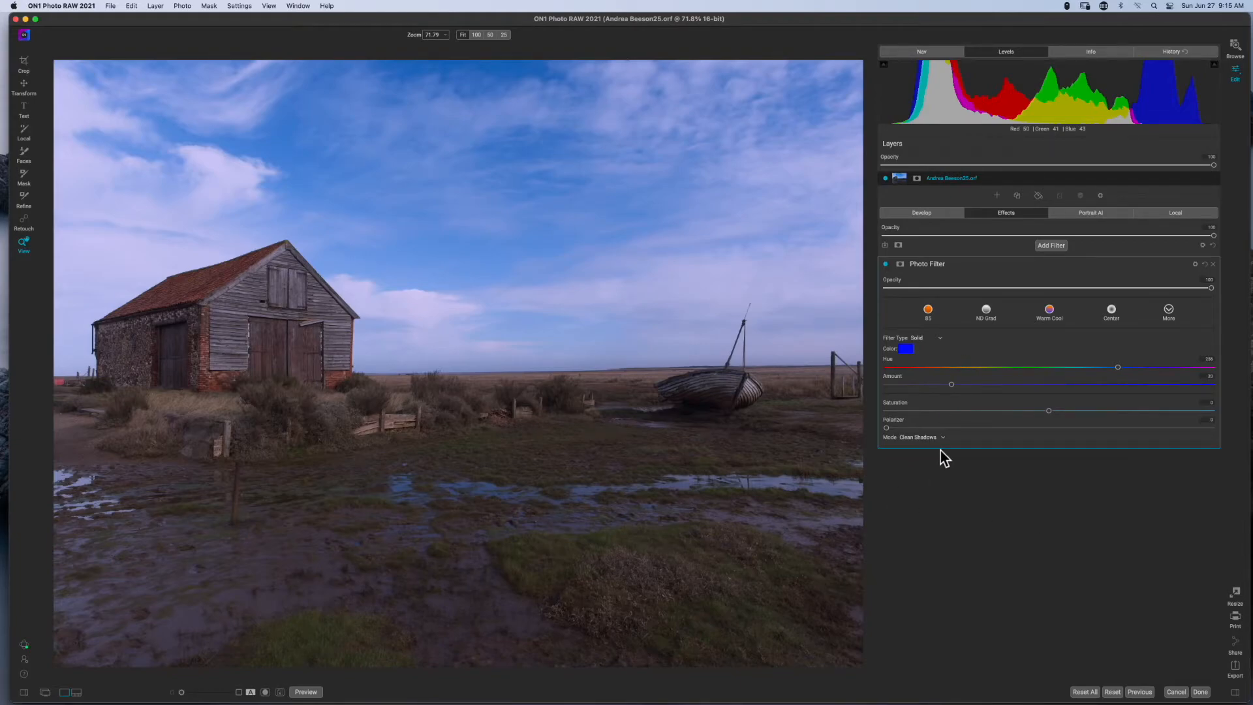
Try the Polarizer setting on the Photo Filter and remove the filter
{"action": "left_click_drag", "start_coordinate": [888, 428], "coordinate": [859, 439]}
{"action": "left_click", "coordinate": [1213, 264]}
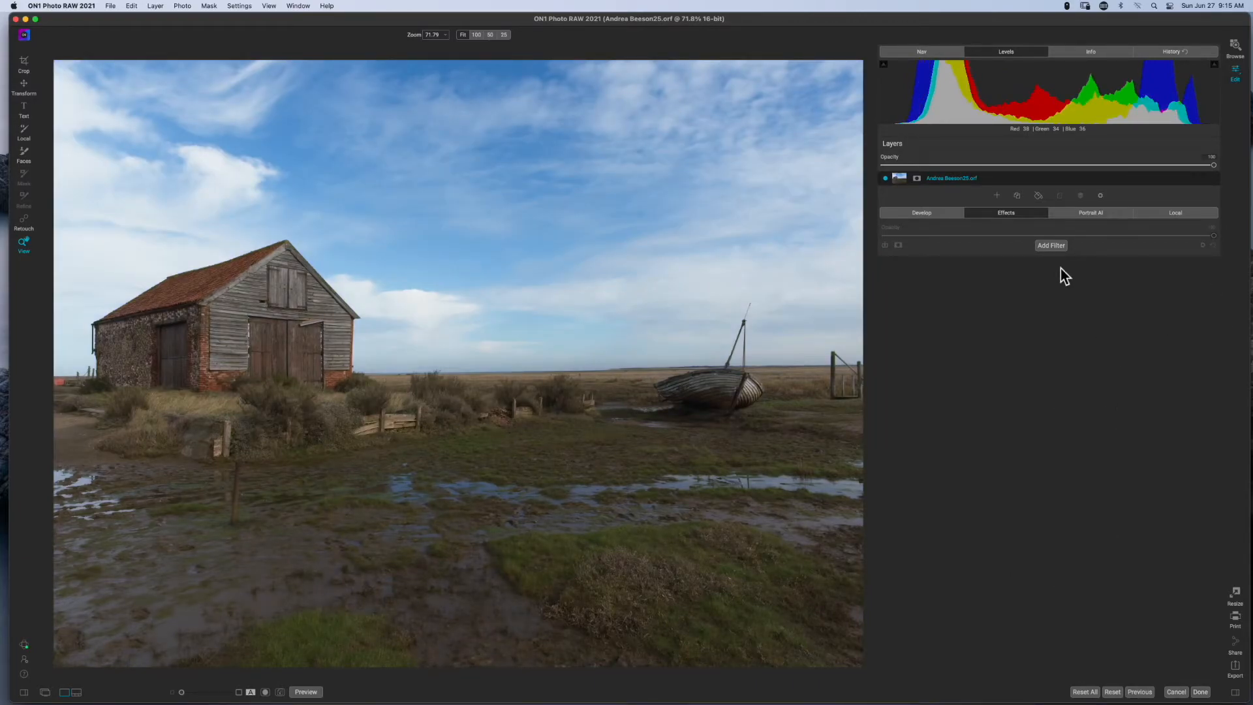
Add a Replace Color filter and sample the barn roof as its target color
{"action": "left_click", "coordinate": [1052, 247]}
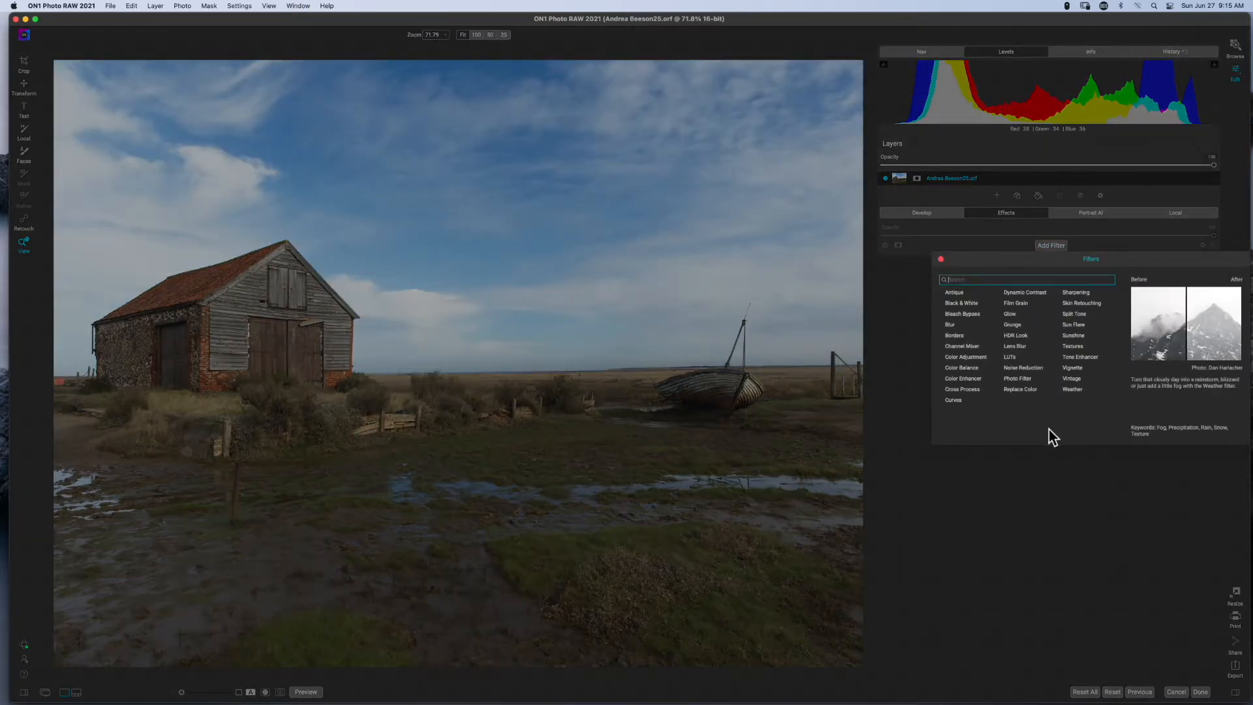
{"action": "left_click", "coordinate": [1013, 390]}
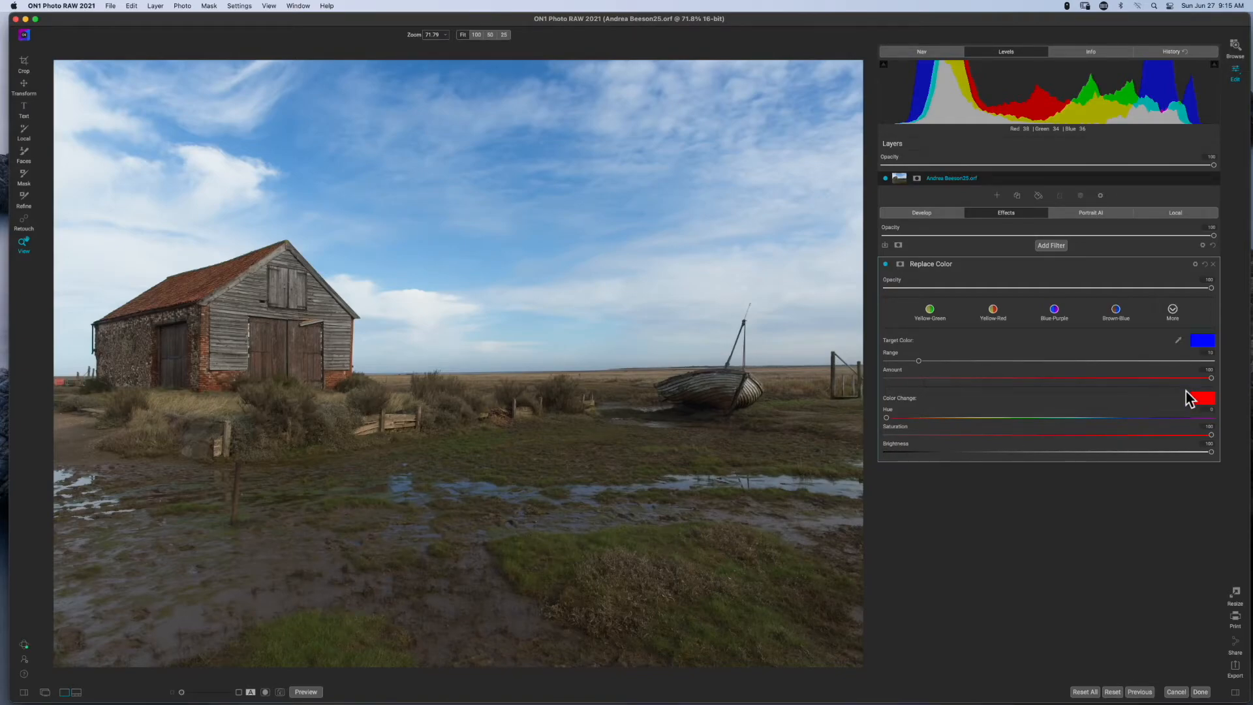
{"action": "left_click", "coordinate": [1178, 342]}
{"action": "left_click", "coordinate": [191, 287]}
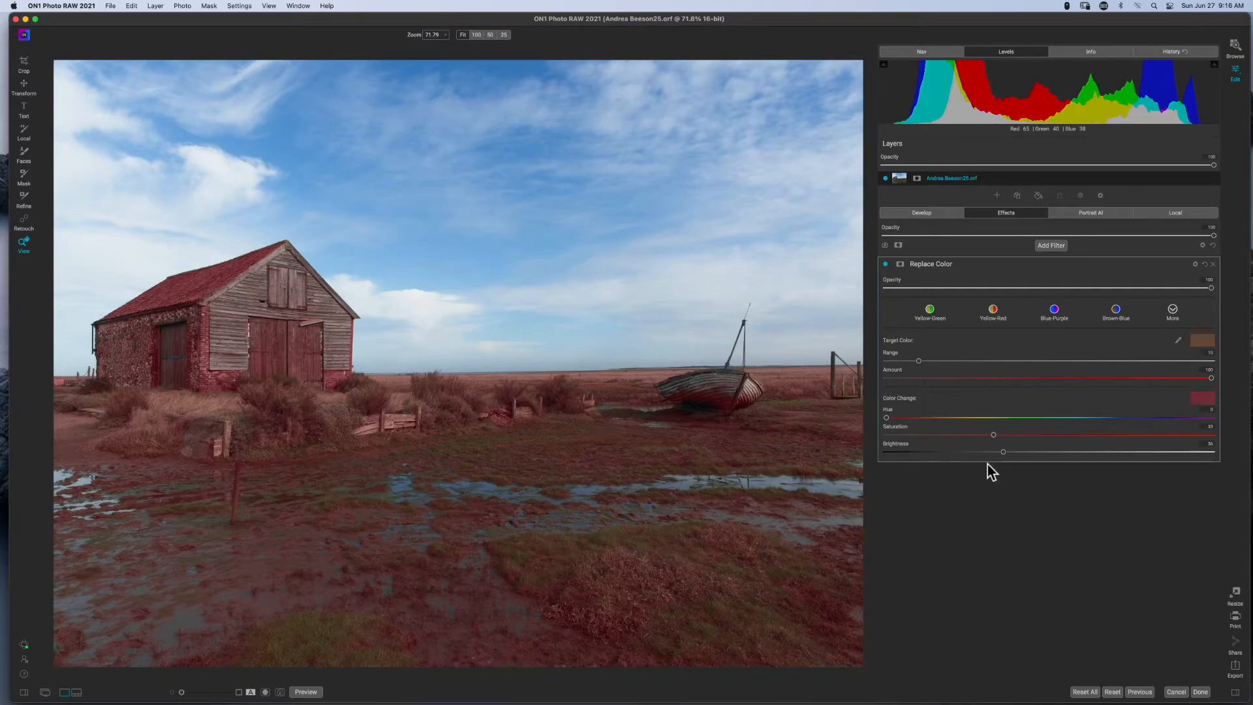
Try a green replacement Hue of 151, reduce Range to 0 and Amount to 72, and shift the Hue to purple at 271
{"action": "left_click_drag", "start_coordinate": [885, 418], "coordinate": [1023, 421]}
{"action": "mouse_move", "coordinate": [1212, 379]}
{"action": "left_mouse_down"}
{"action": "mouse_move", "coordinate": [953, 392]}
{"action": "mouse_move", "coordinate": [1227, 390]}
{"action": "left_mouse_up"}
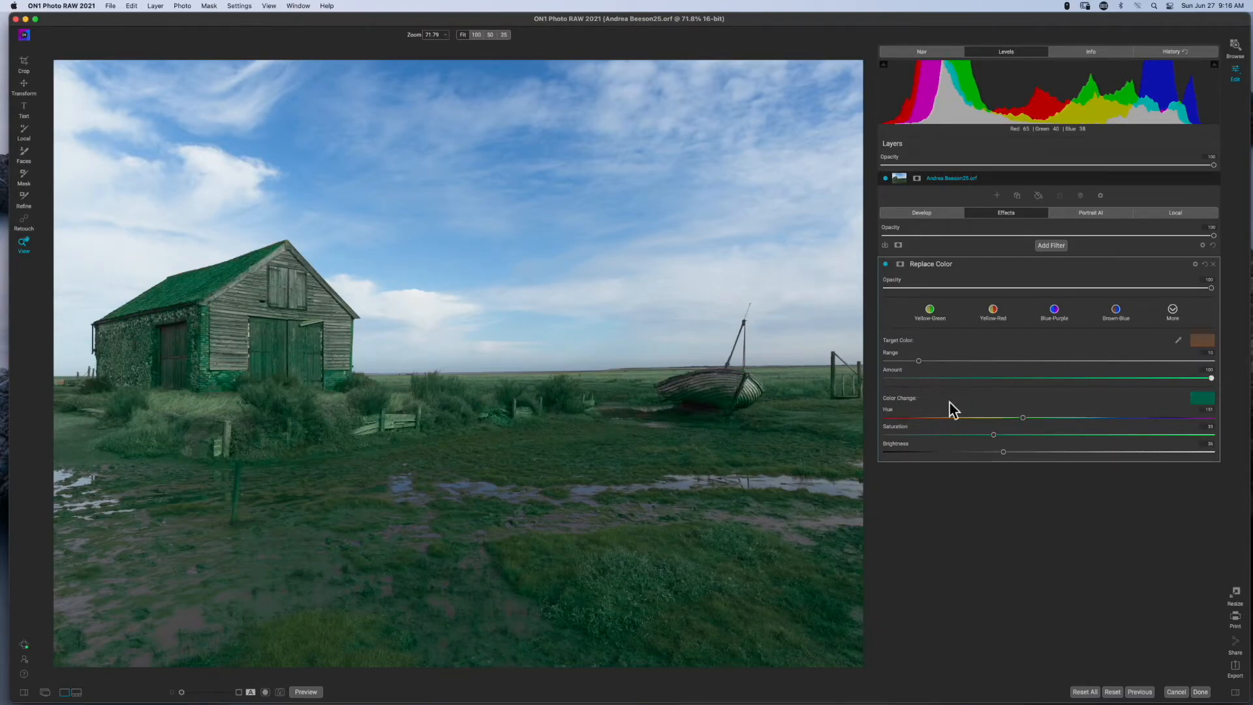
{"action": "left_click_drag", "start_coordinate": [918, 361], "coordinate": [885, 379]}
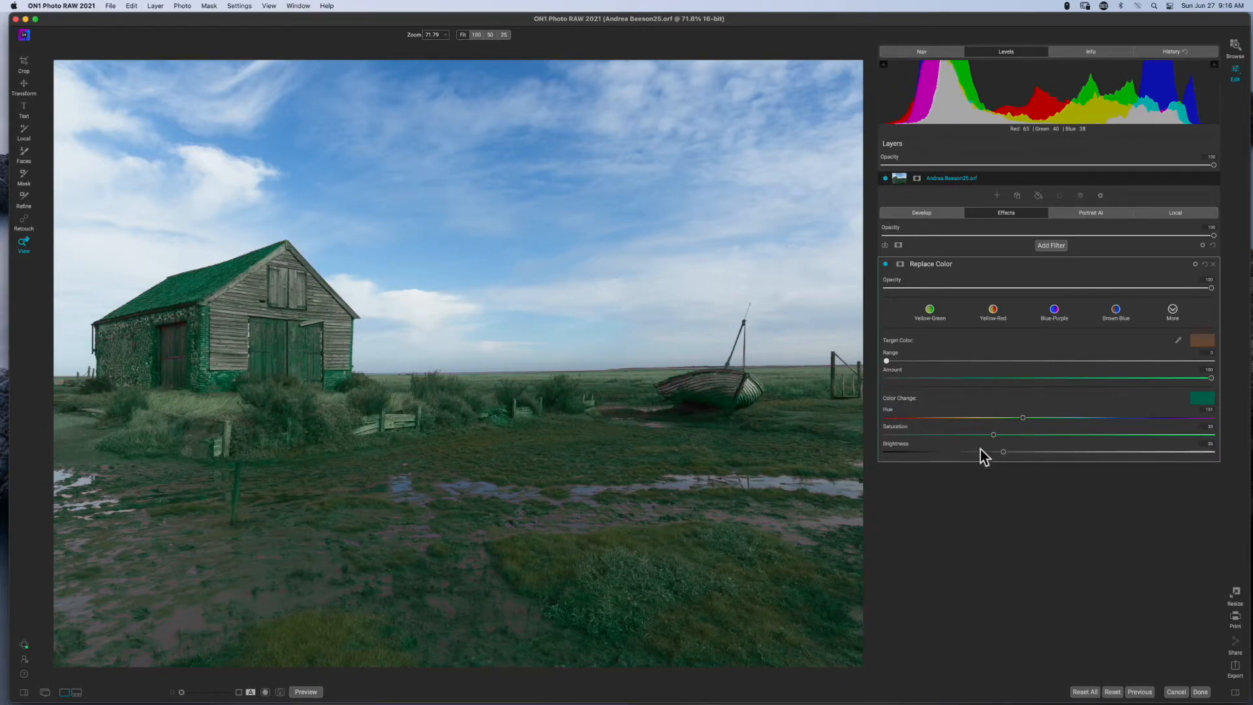
{"action": "left_click_drag", "start_coordinate": [1211, 378], "coordinate": [1121, 384]}
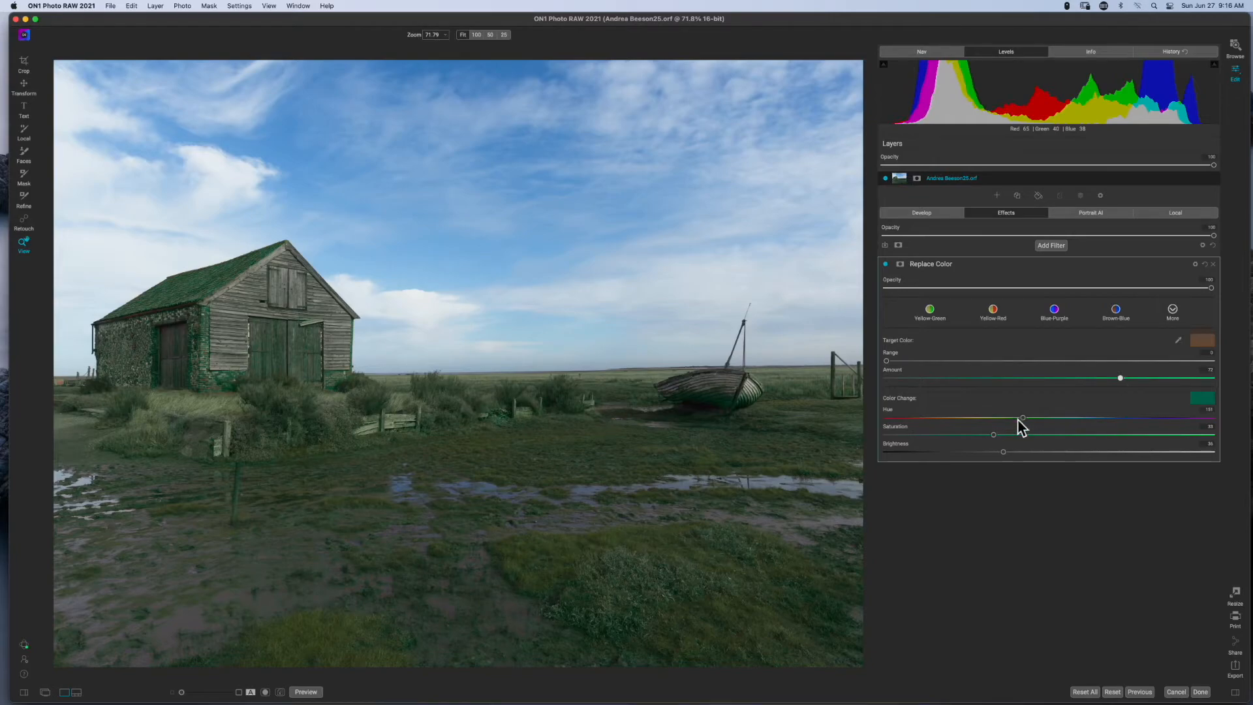
{"action": "left_click_drag", "start_coordinate": [1022, 417], "coordinate": [1130, 425]}
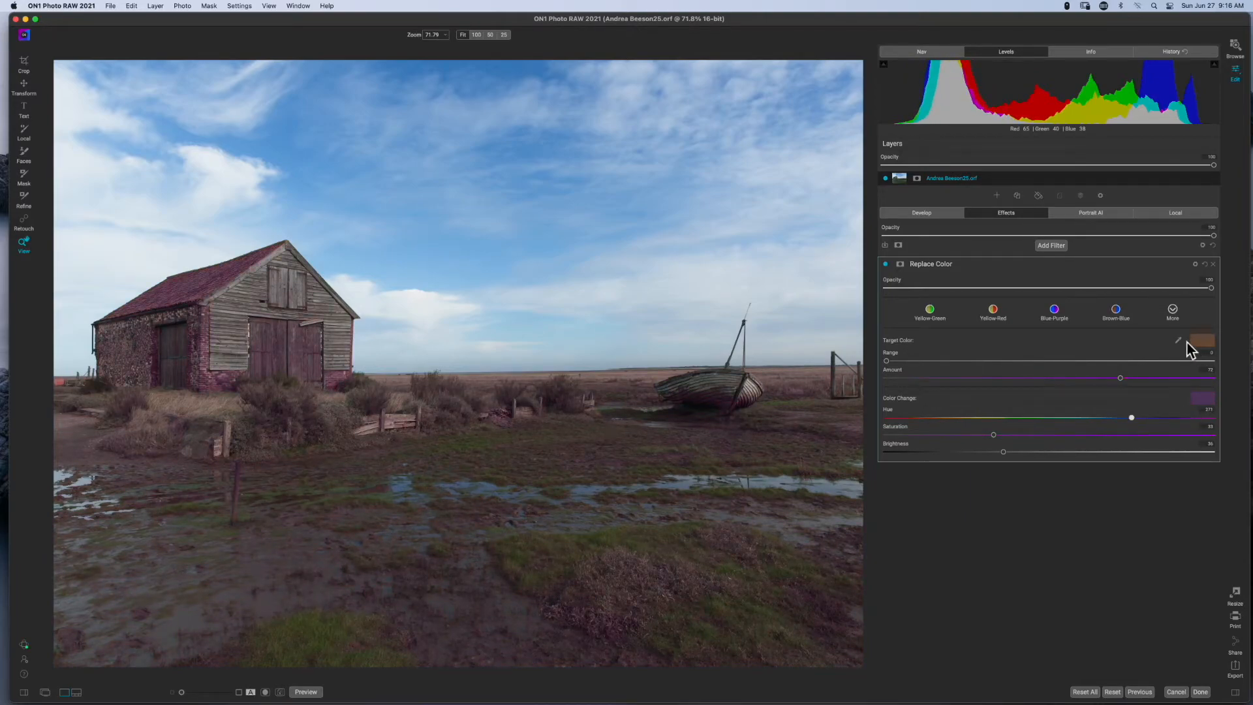
Invert the Replace Color mask and paint the effect in over the barn's roof and brick corner with a size 150 brush
{"action": "left_click", "coordinate": [902, 265]}
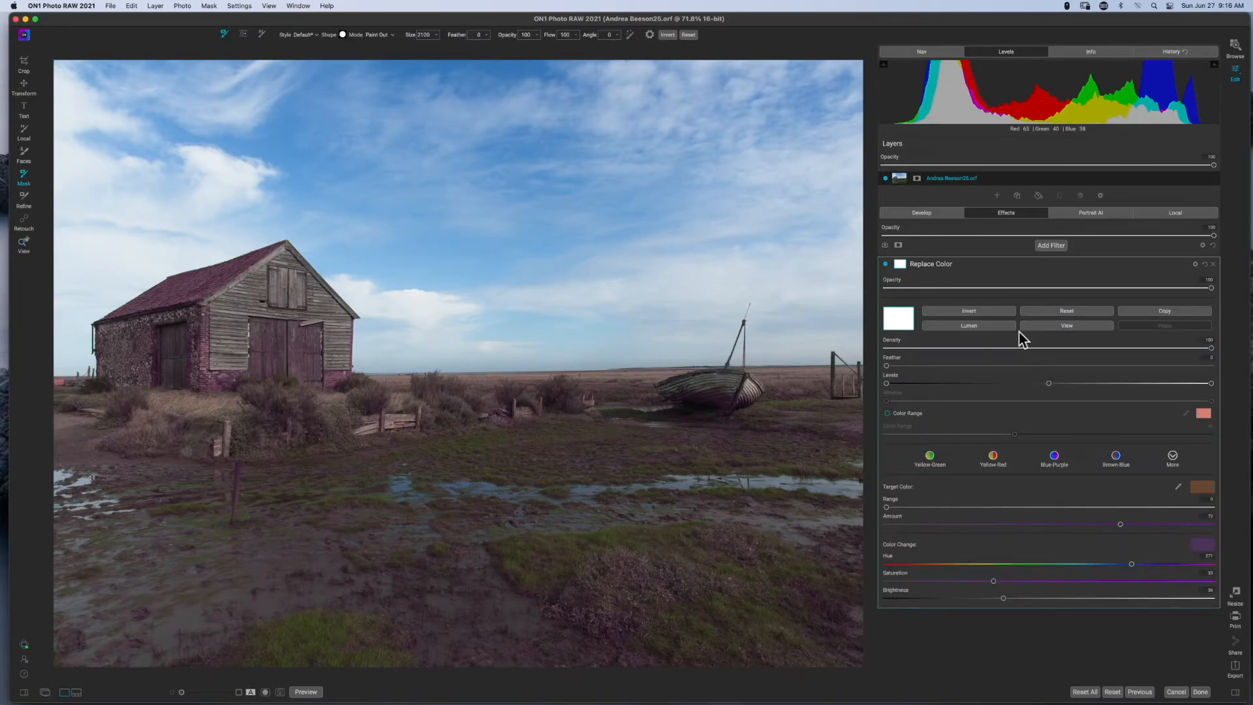
{"action": "left_click", "coordinate": [942, 312]}
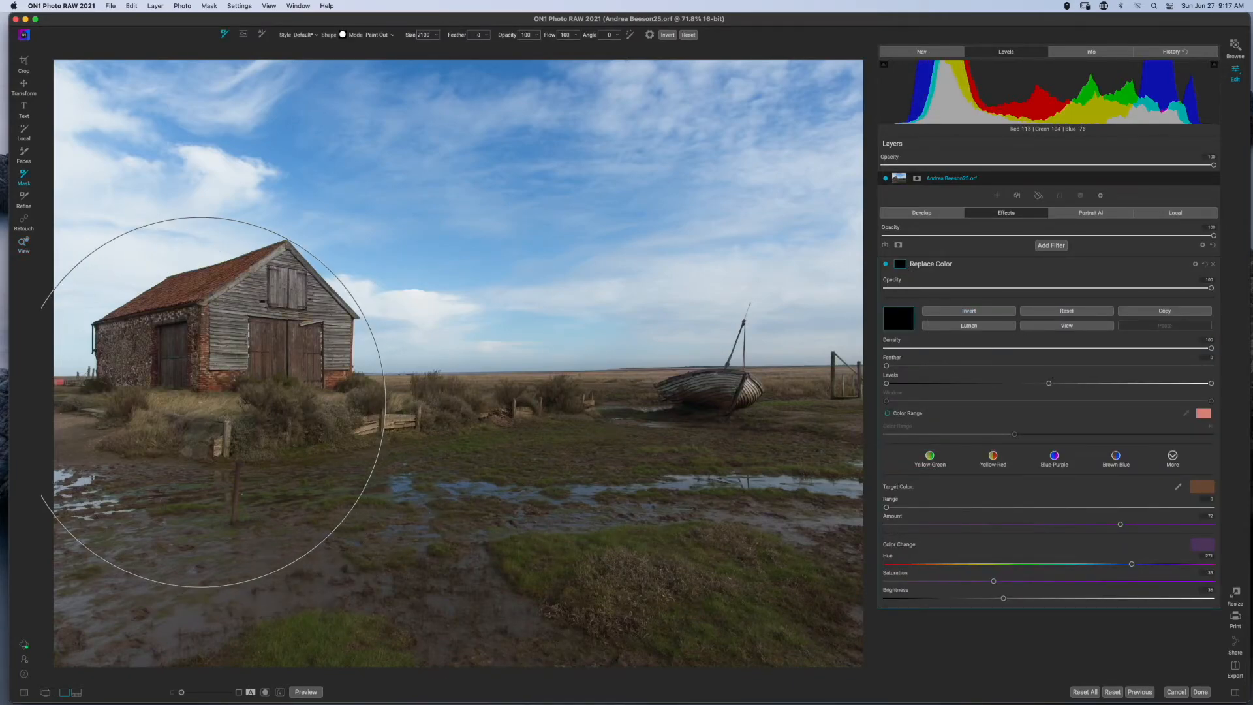
{"action": "scroll", "coordinate": [199, 391], "scroll_direction": "down", "scroll_amount": 10}
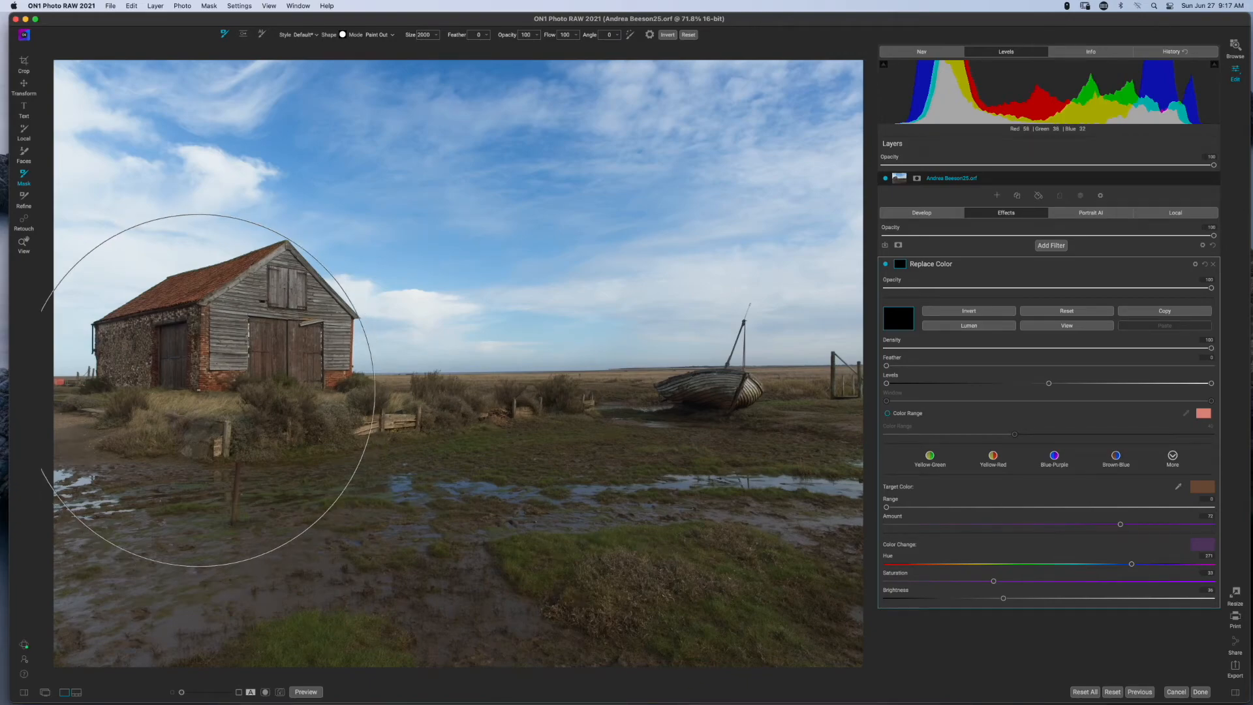
{"action": "scroll", "coordinate": [201, 306], "scroll_direction": "down", "scroll_amount": 5}
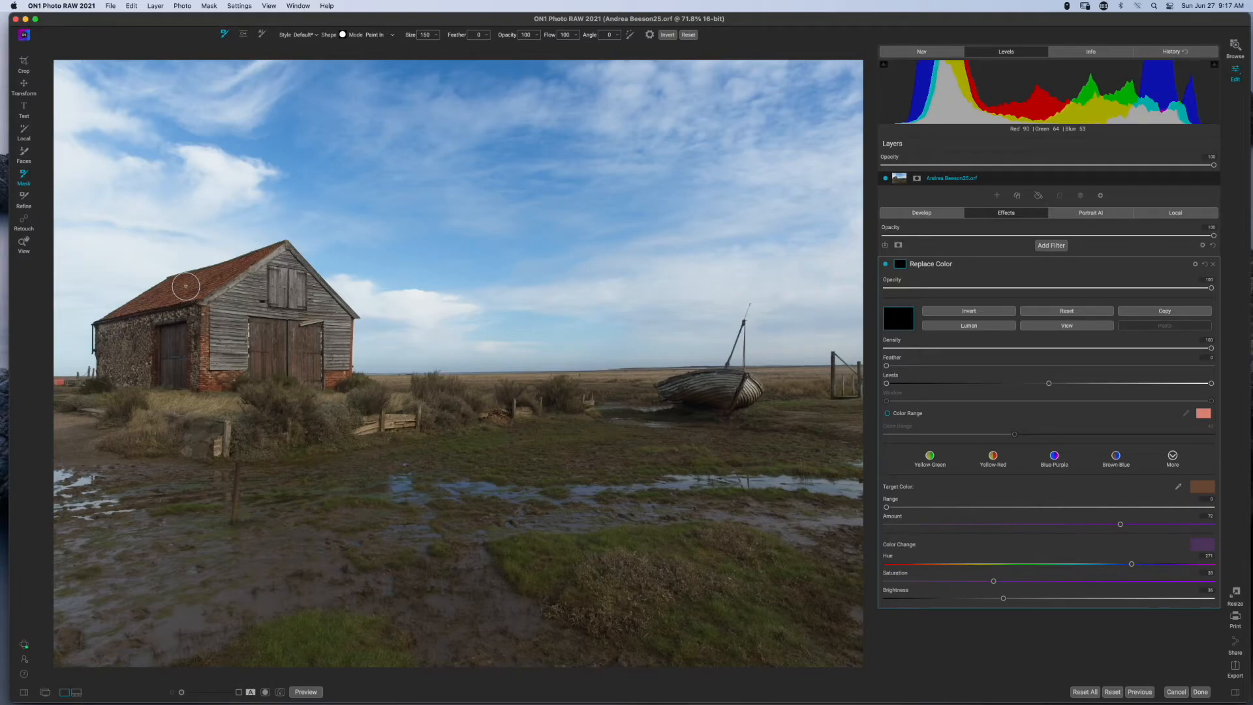
{"action": "mouse_move", "coordinate": [185, 285]}
{"action": "left_mouse_down"}
{"action": "mouse_move", "coordinate": [199, 285]}
{"action": "mouse_move", "coordinate": [111, 317]}
{"action": "mouse_move", "coordinate": [192, 298]}
{"action": "mouse_move", "coordinate": [282, 244]}
{"action": "mouse_move", "coordinate": [175, 278]}
{"action": "left_mouse_up"}
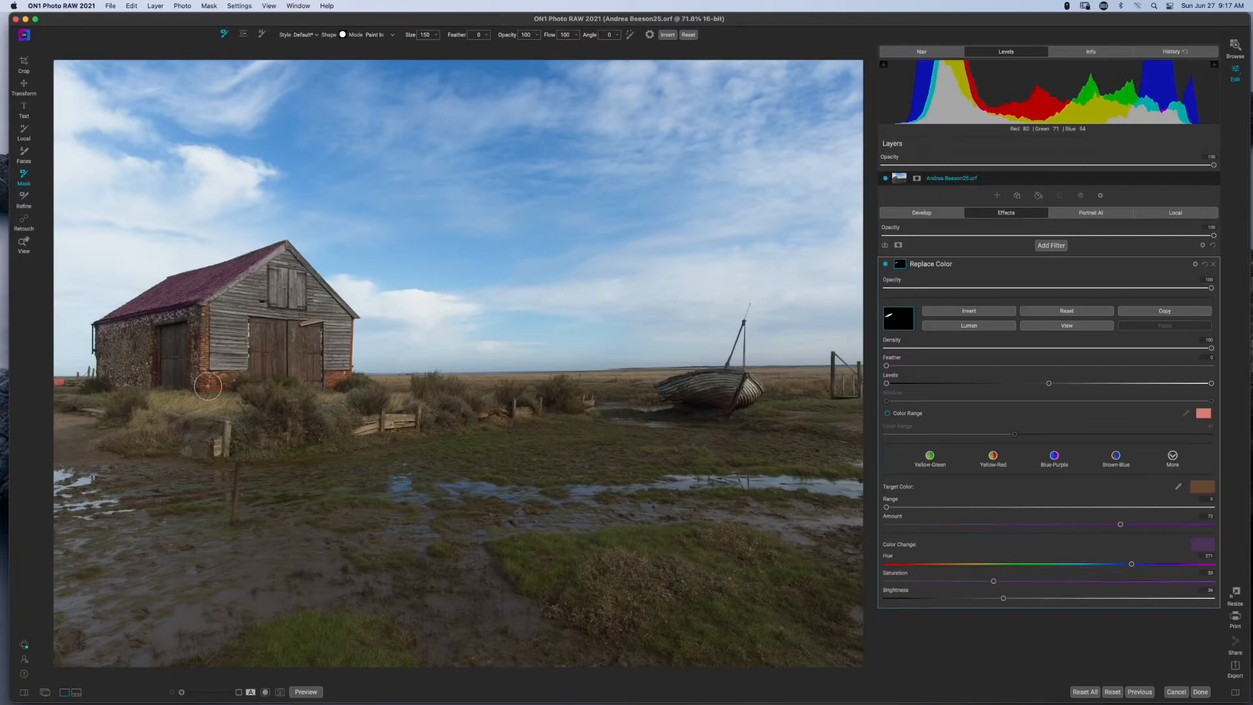
{"action": "mouse_move", "coordinate": [214, 377]}
{"action": "left_mouse_down"}
{"action": "mouse_move", "coordinate": [225, 380]}
{"action": "mouse_move", "coordinate": [208, 365]}
{"action": "mouse_move", "coordinate": [203, 305]}
{"action": "left_mouse_up"}
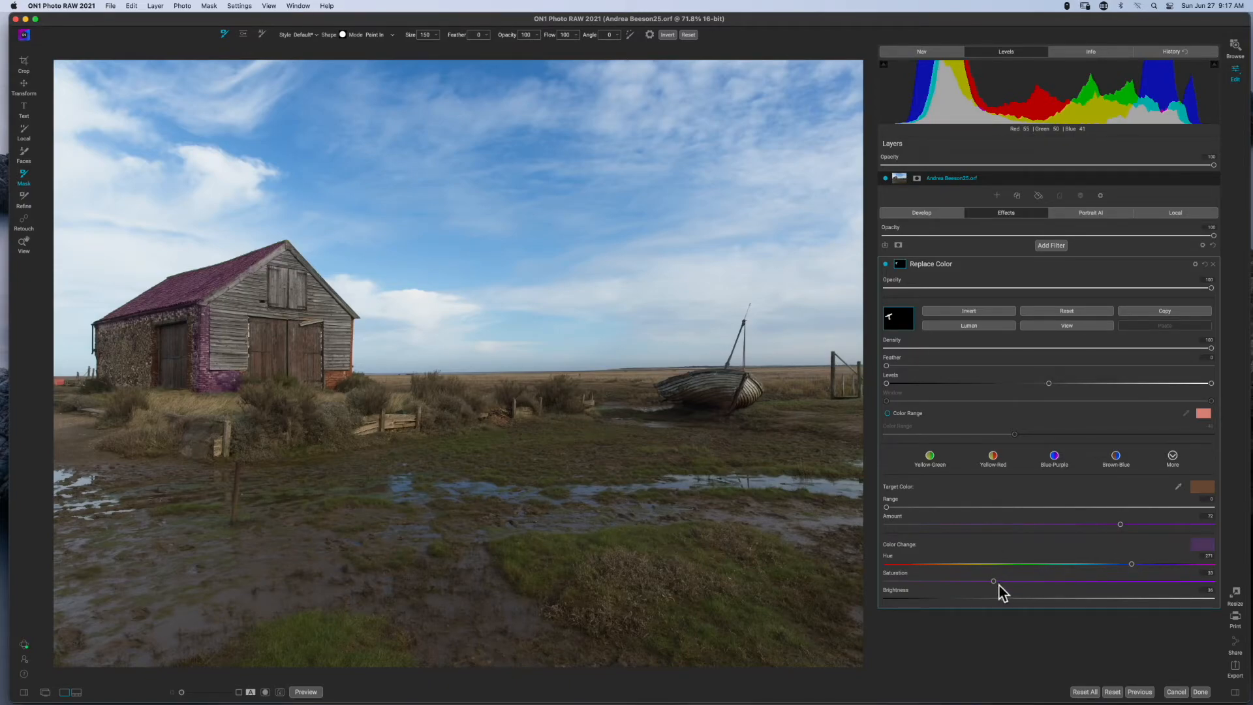
Set the replacement Hue to red at 15 and remove the Replace Color filter
{"action": "left_click_drag", "start_coordinate": [1133, 565], "coordinate": [901, 574]}
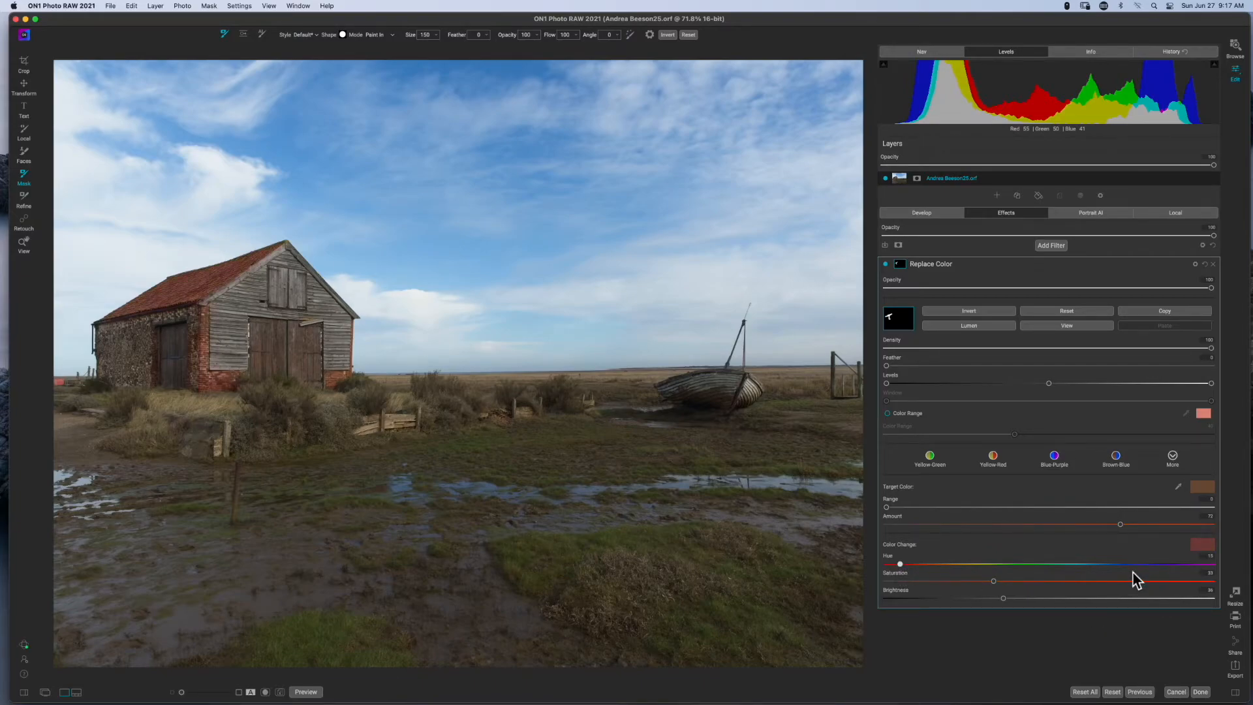
{"action": "left_click", "coordinate": [1214, 264]}
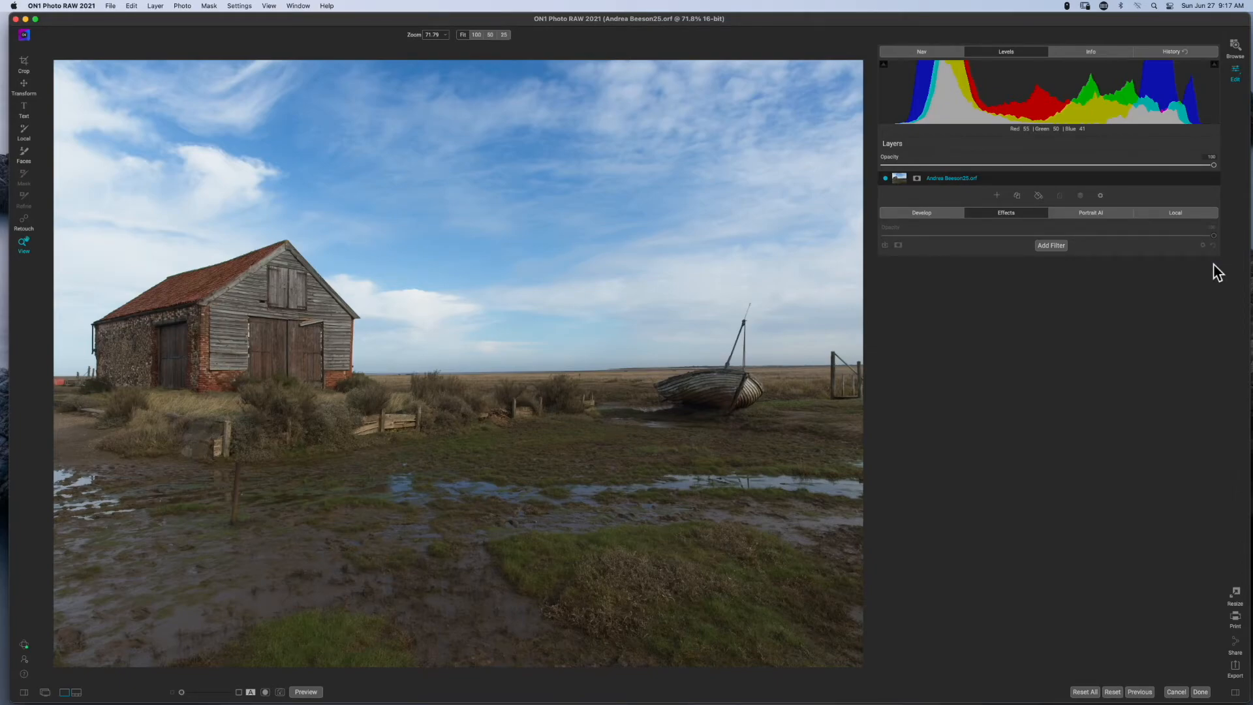
Add a Split Tone filter to preview its default toning and remove it again
{"action": "left_click", "coordinate": [1050, 246]}
{"action": "left_click", "coordinate": [1074, 314]}
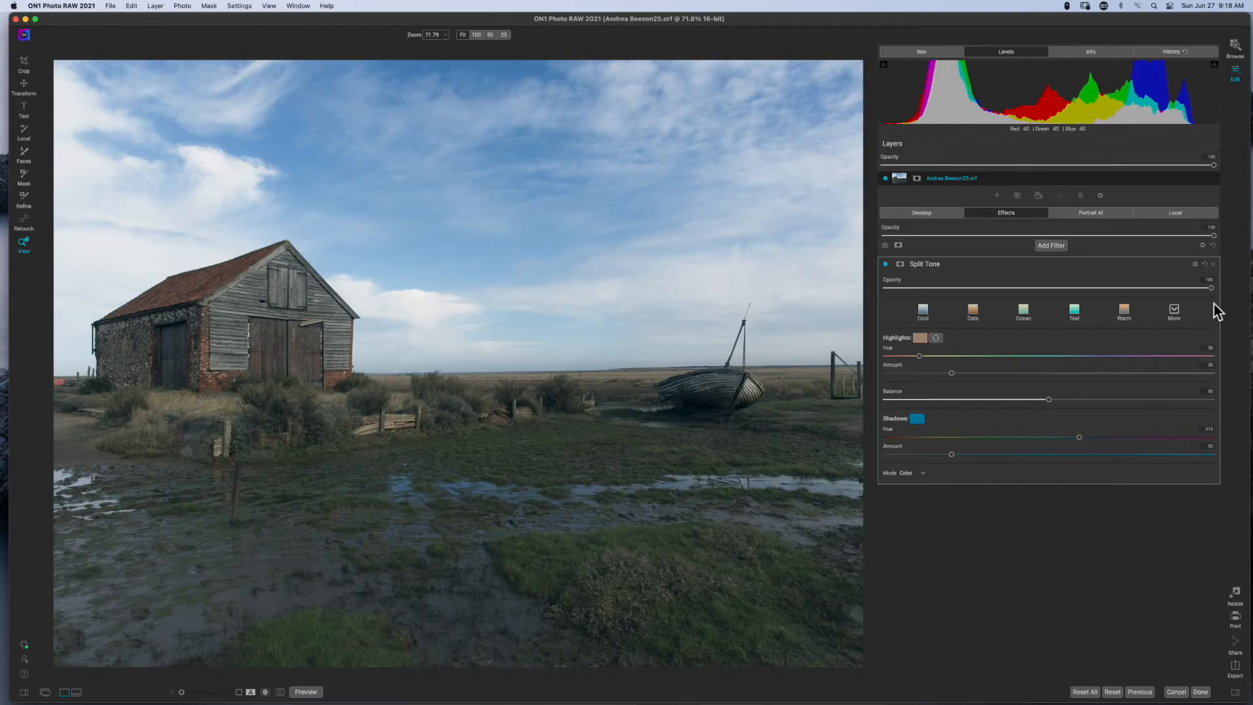
{"action": "left_click", "coordinate": [1214, 264]}
Add a Sunshine filter and compare the landscape with and without it
{"action": "left_click", "coordinate": [1052, 245]}
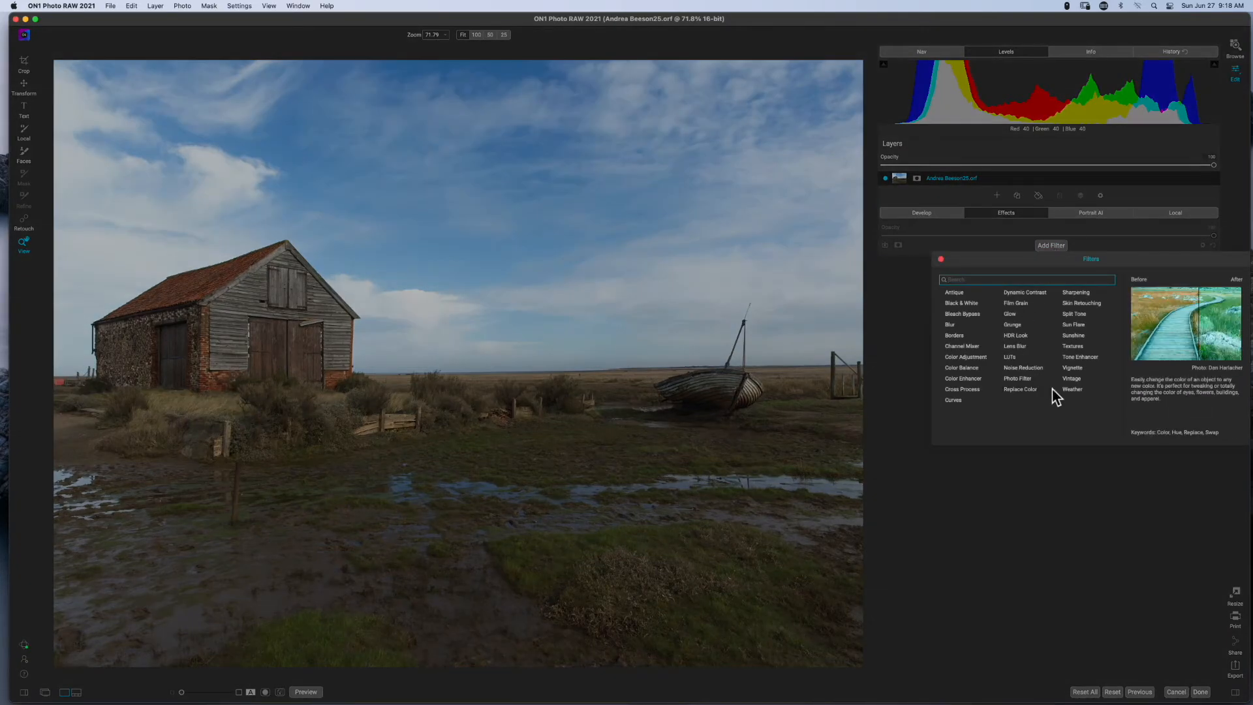
{"action": "left_click", "coordinate": [1072, 337]}
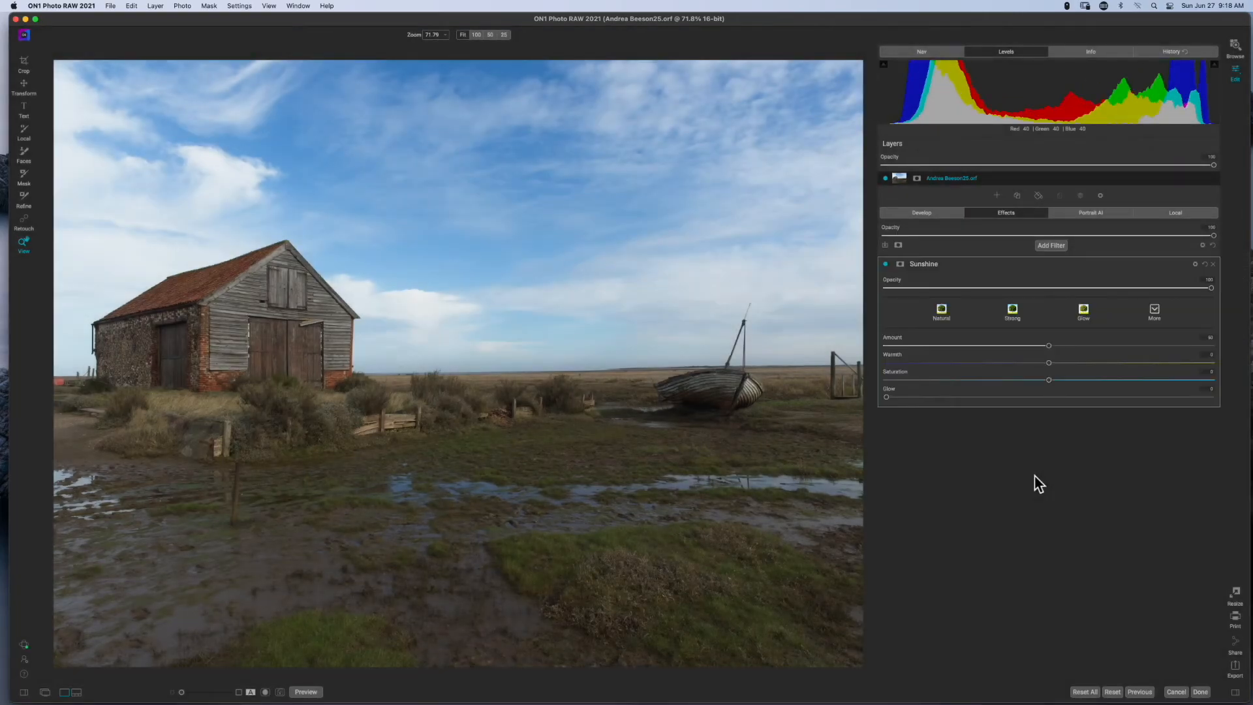
{"action": "left_click", "coordinate": [885, 265]}
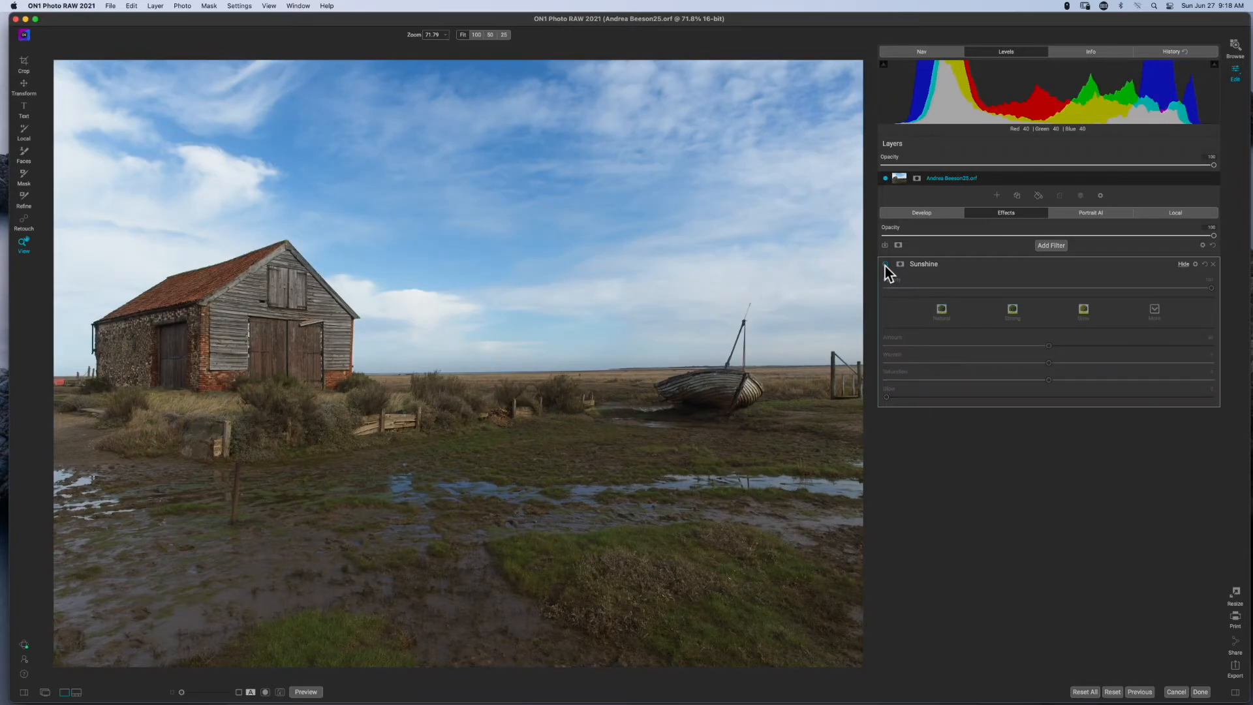
{"action": "left_click", "coordinate": [885, 265]}
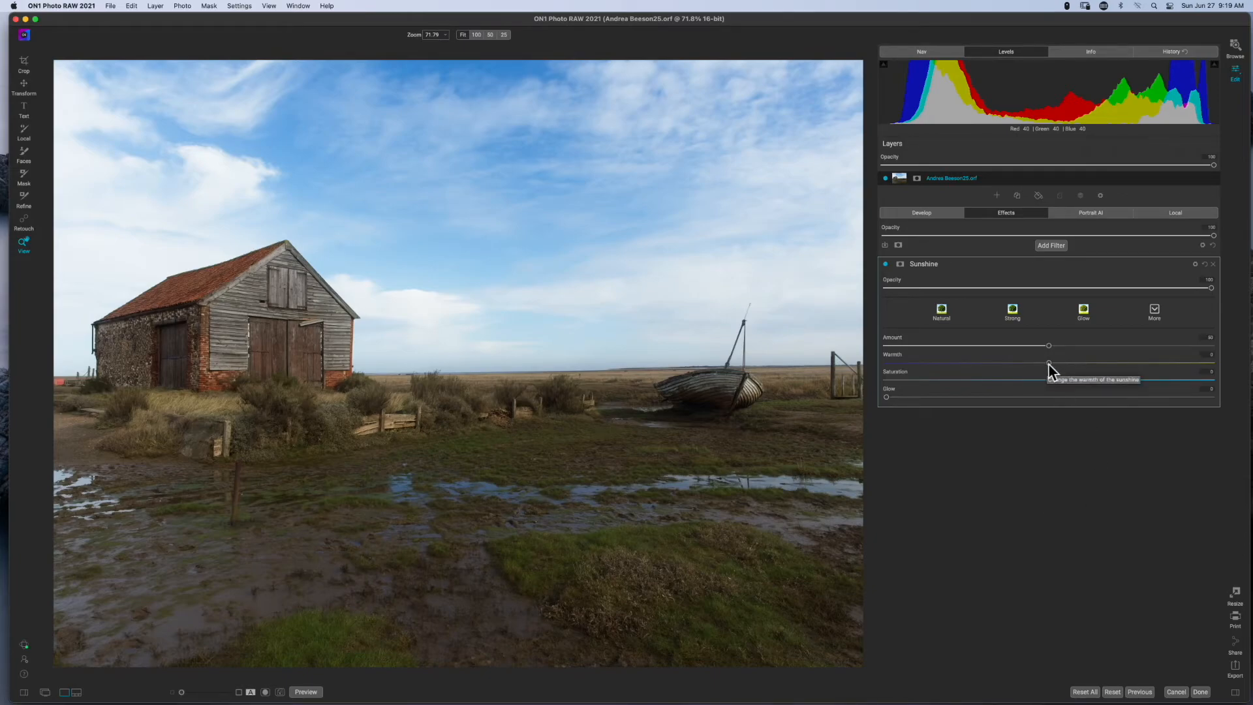
Raise the Sunshine filter's Warmth slightly and apply its Glow preset
{"action": "left_click_drag", "start_coordinate": [1049, 363], "coordinate": [1063, 367]}
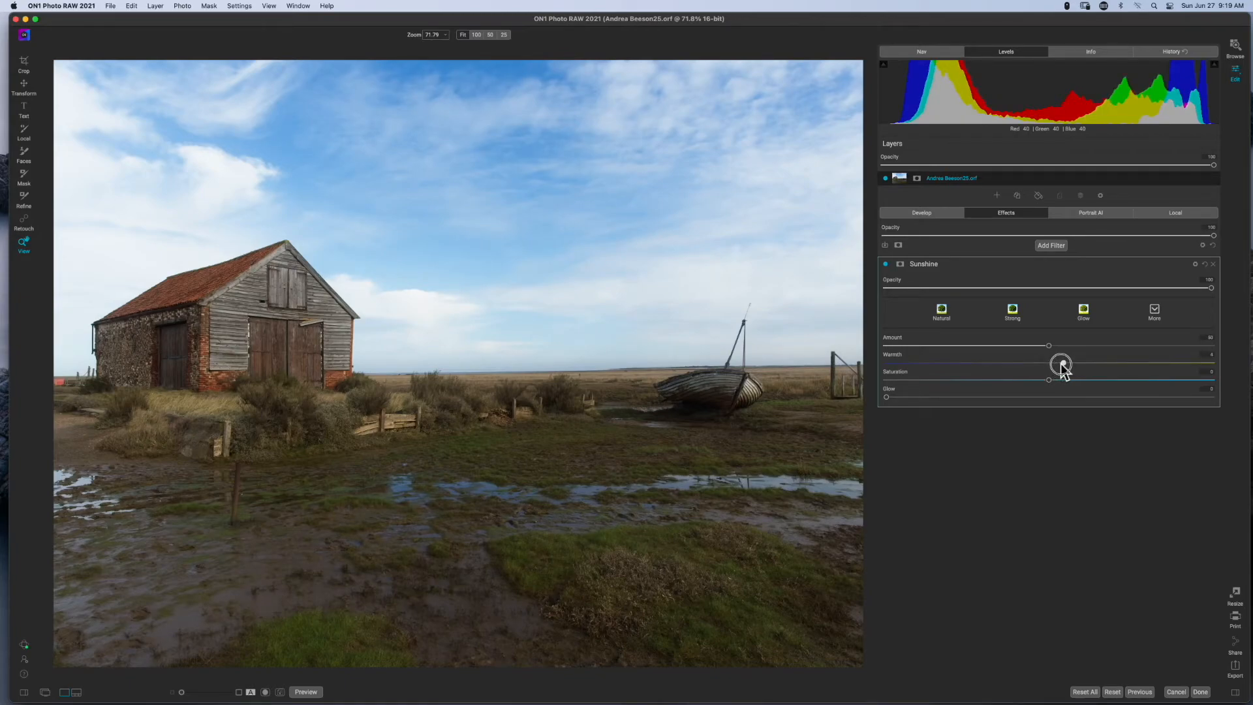
{"action": "mouse_move", "coordinate": [1063, 367]}
{"action": "left_mouse_down"}
{"action": "mouse_move", "coordinate": [1028, 366]}
{"action": "mouse_move", "coordinate": [1076, 369]}
{"action": "left_mouse_up"}
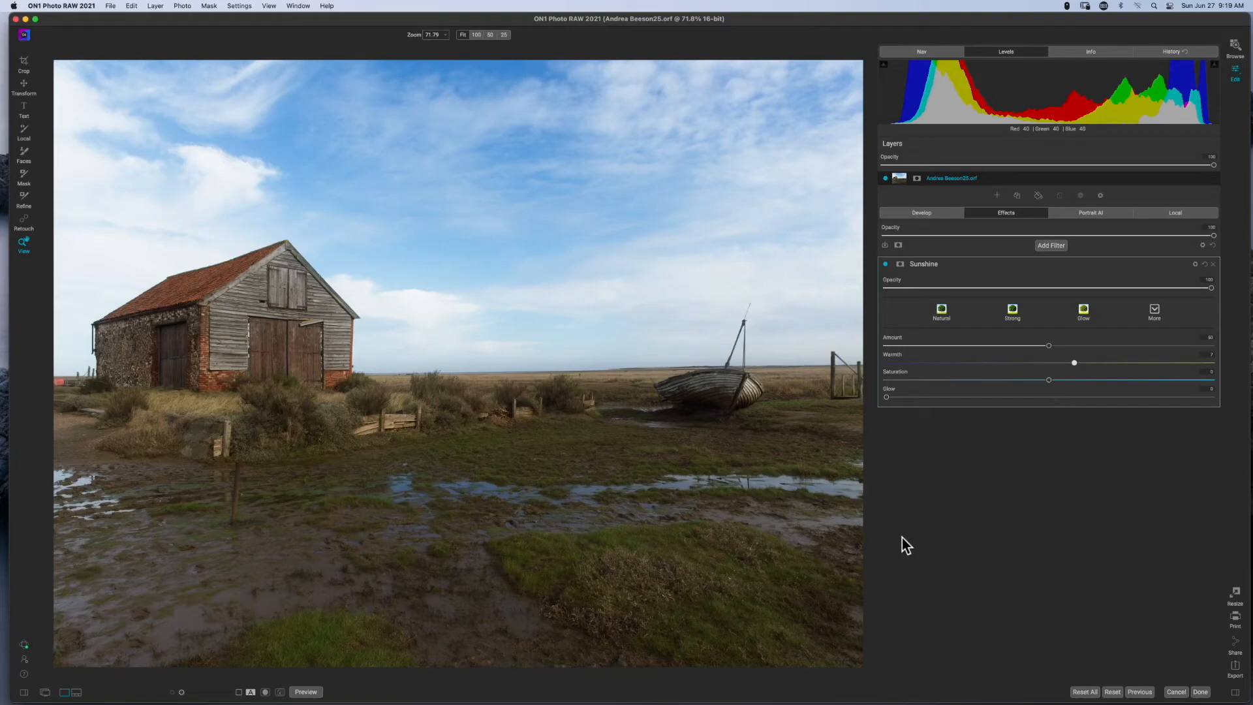
{"action": "left_click", "coordinate": [1084, 312]}
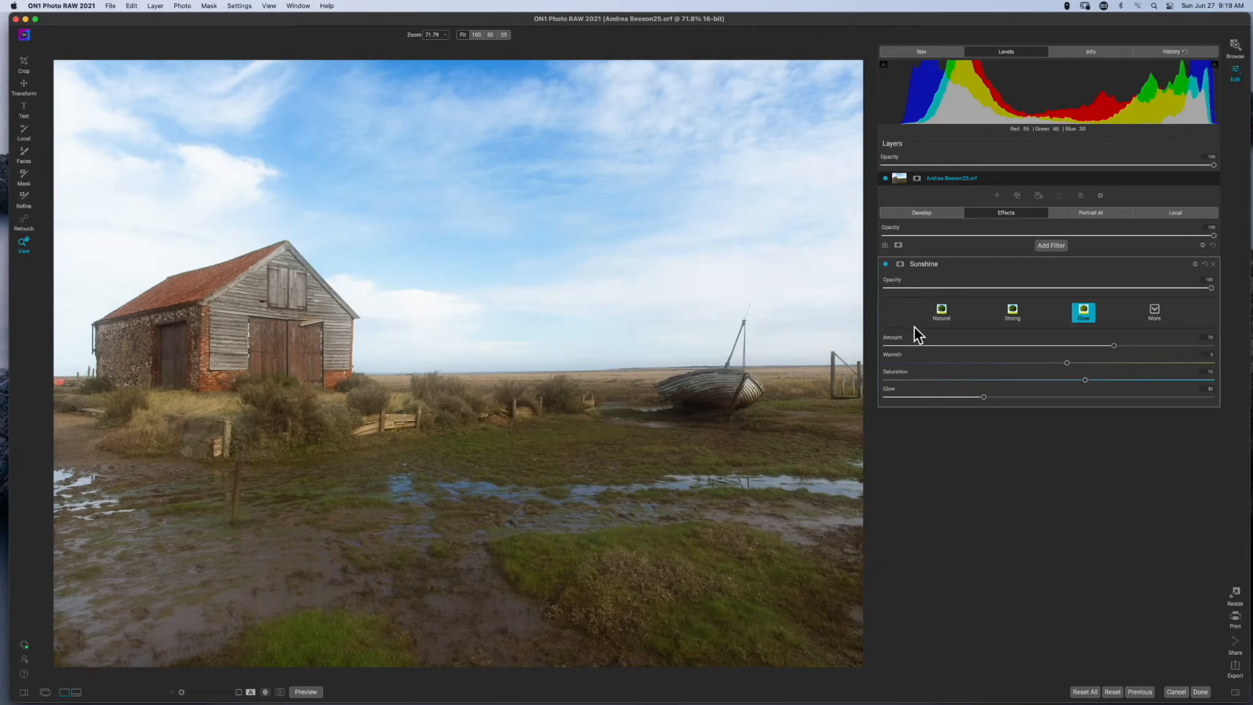
Compare the photo with and without the Sunshine Glow effect by toggling the filter and the layer visibility
{"action": "left_click", "coordinate": [885, 265]}
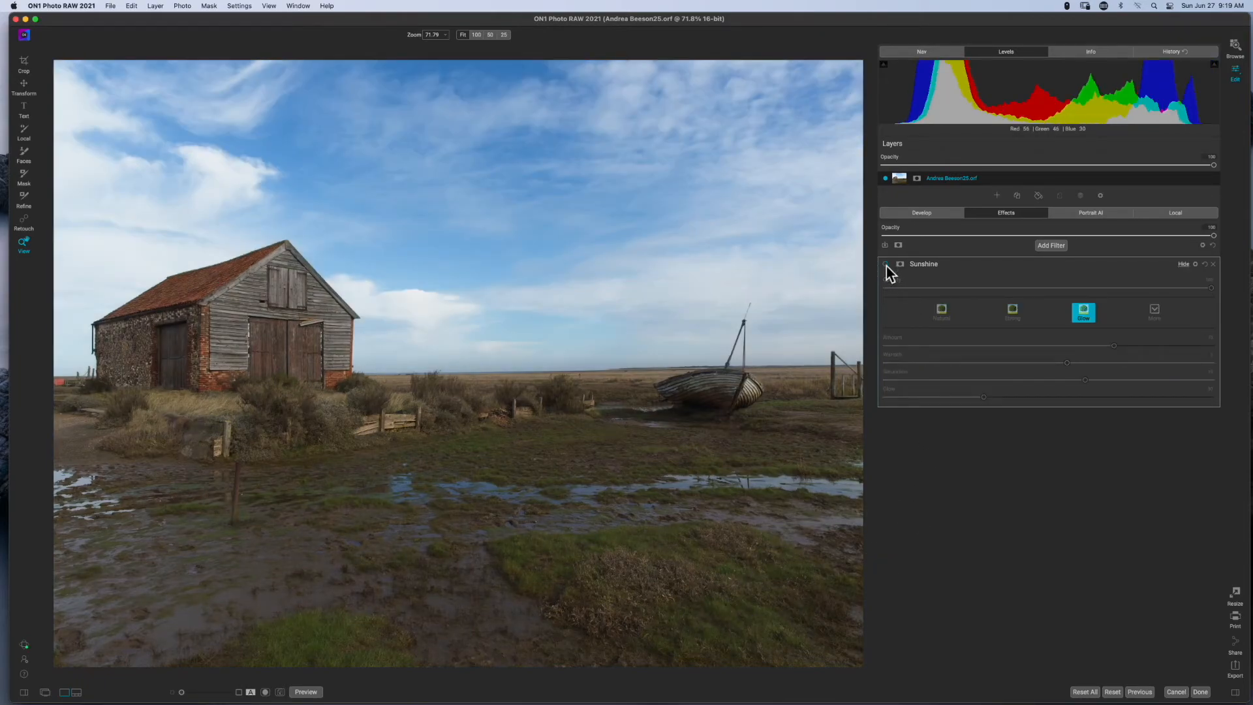
{"action": "left_click", "coordinate": [886, 264]}
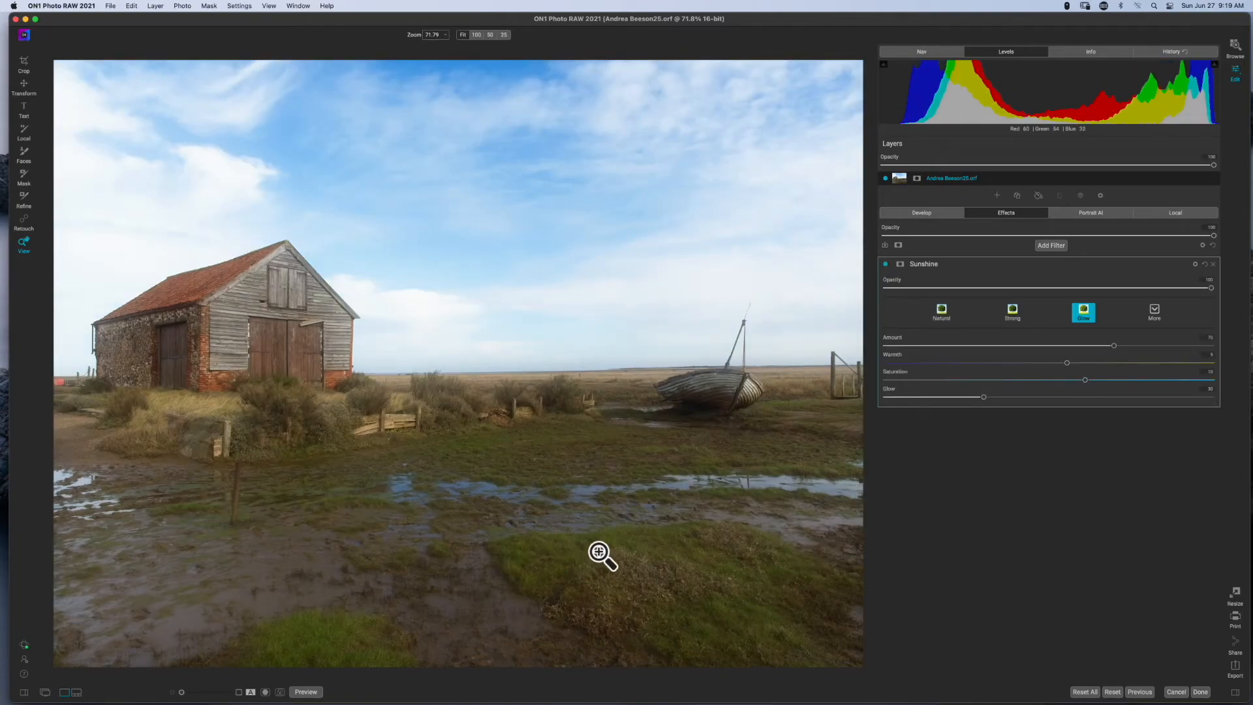
{"action": "left_click", "coordinate": [885, 178]}
{"action": "left_click", "coordinate": [886, 178]}
{"action": "left_click", "coordinate": [886, 264]}
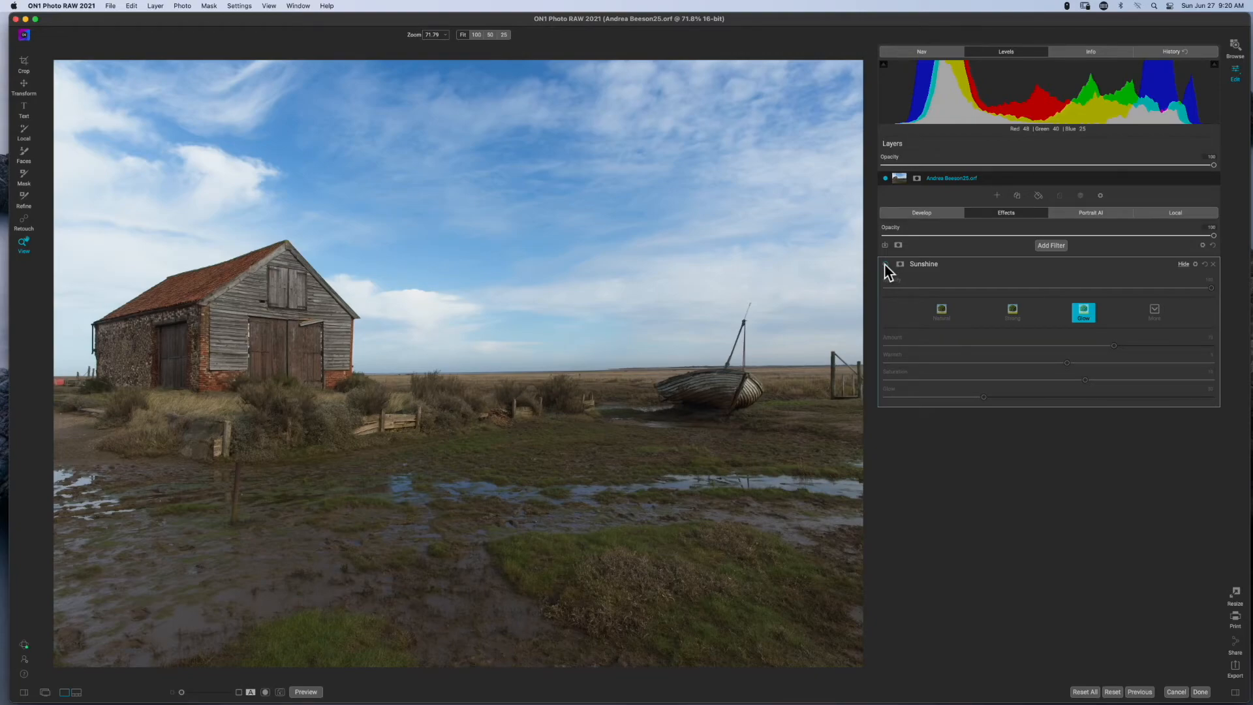
{"action": "left_click", "coordinate": [886, 265]}
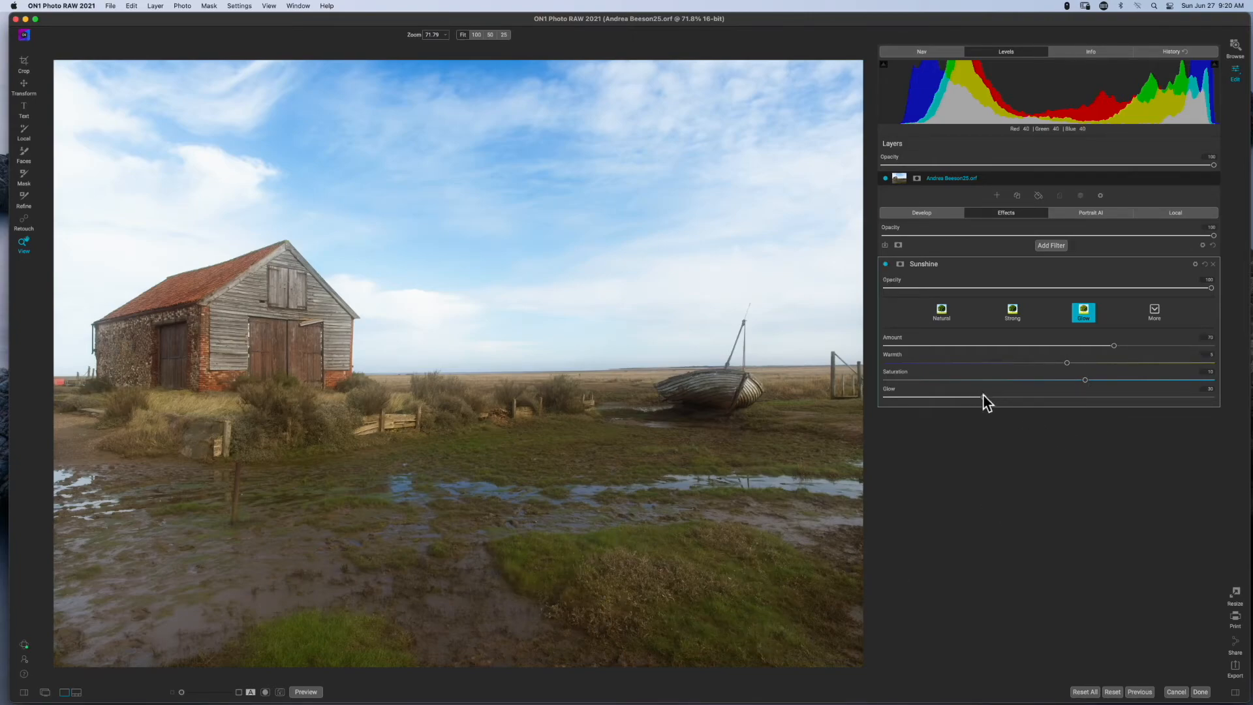
Reduce the Sunshine filter's Glow to 14 and remove the filter
{"action": "left_click_drag", "start_coordinate": [982, 397], "coordinate": [932, 396]}
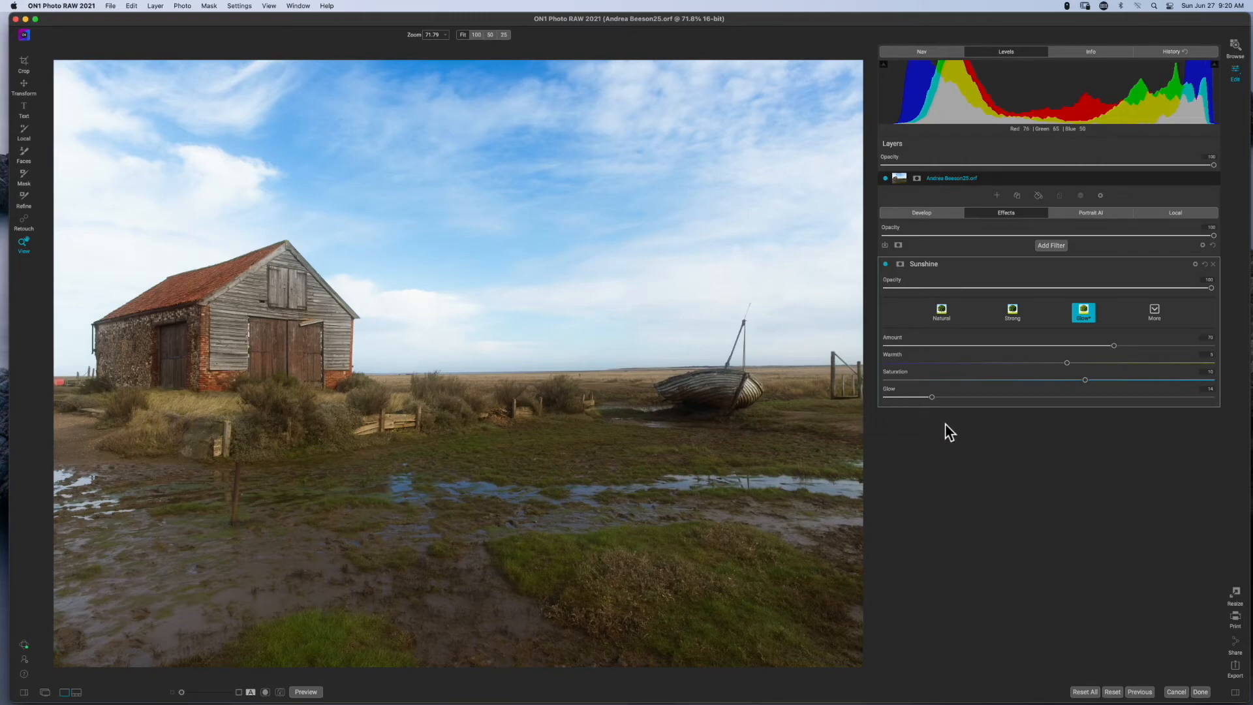
{"action": "left_click", "coordinate": [1214, 264]}
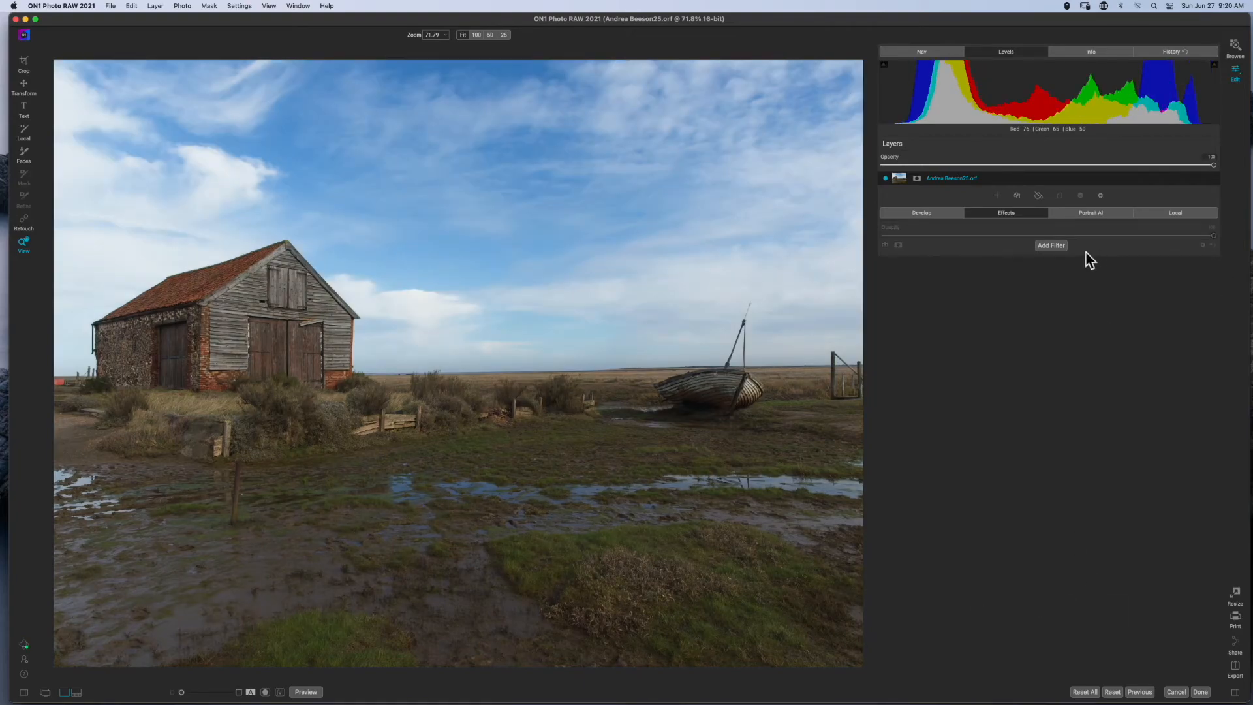
Add a Vintage filter to the barn photo and stack an Antique filter above it
{"action": "left_click", "coordinate": [1063, 247]}
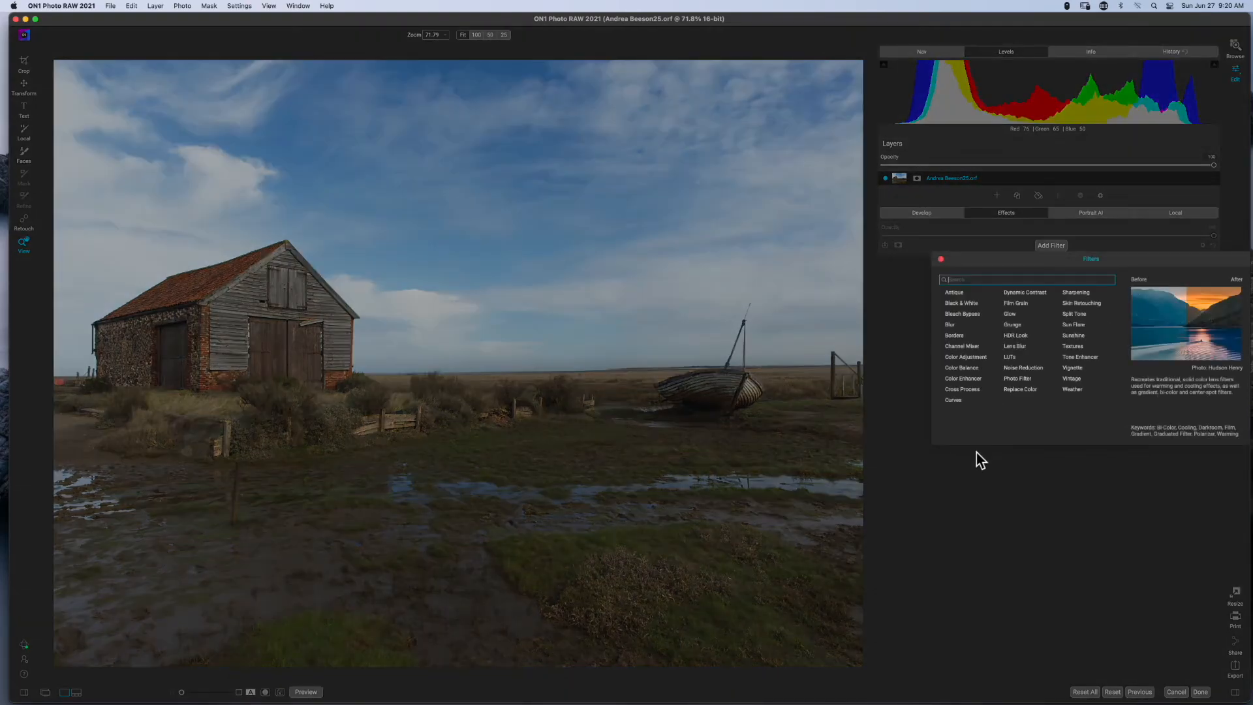
{"action": "left_click", "coordinate": [1080, 387]}
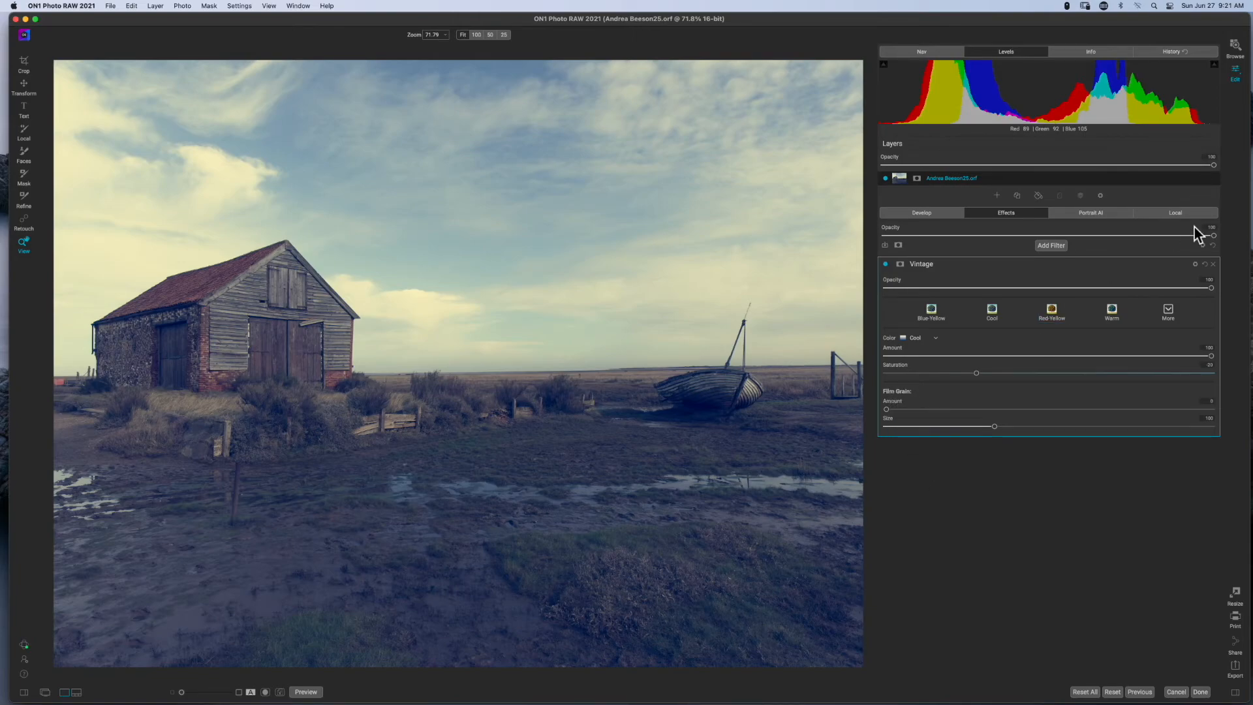
{"action": "left_click", "coordinate": [974, 264]}
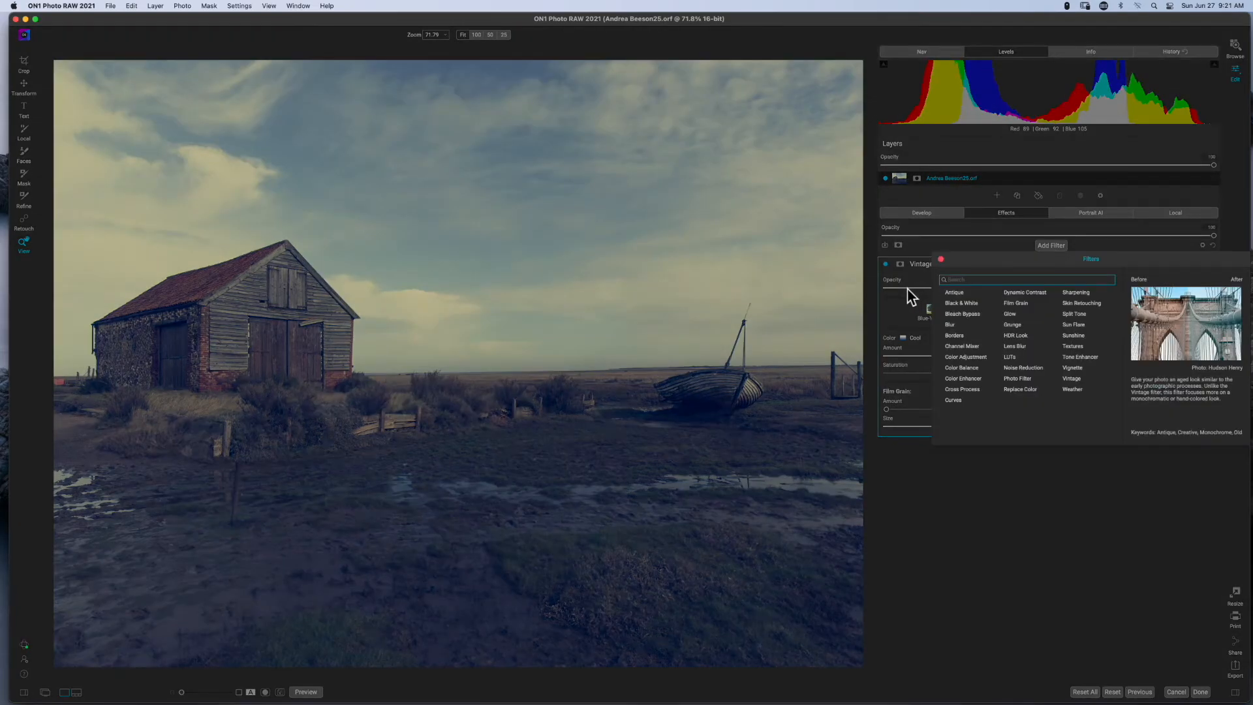
{"action": "left_click", "coordinate": [955, 293]}
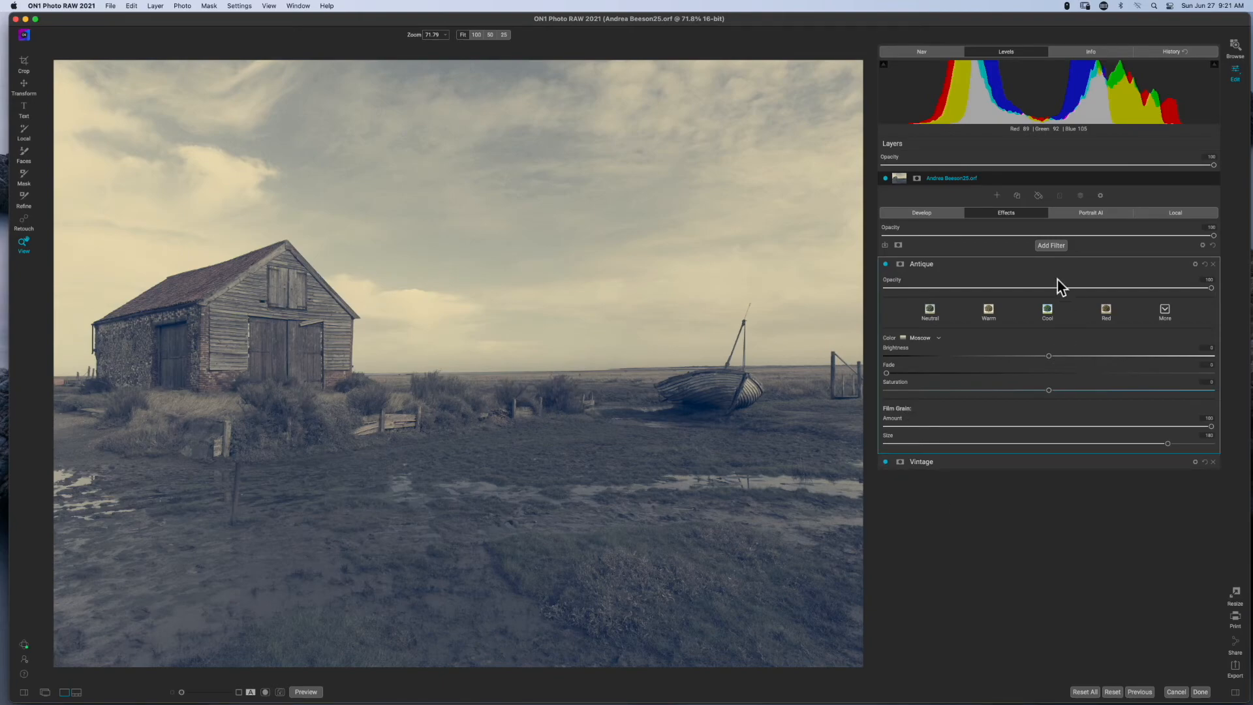
Collapse the two filters, reopen the Vintage settings, and compare the photo with Antique and Vintage switched off
{"action": "left_click", "coordinate": [1050, 262]}
{"action": "left_click", "coordinate": [917, 281]}
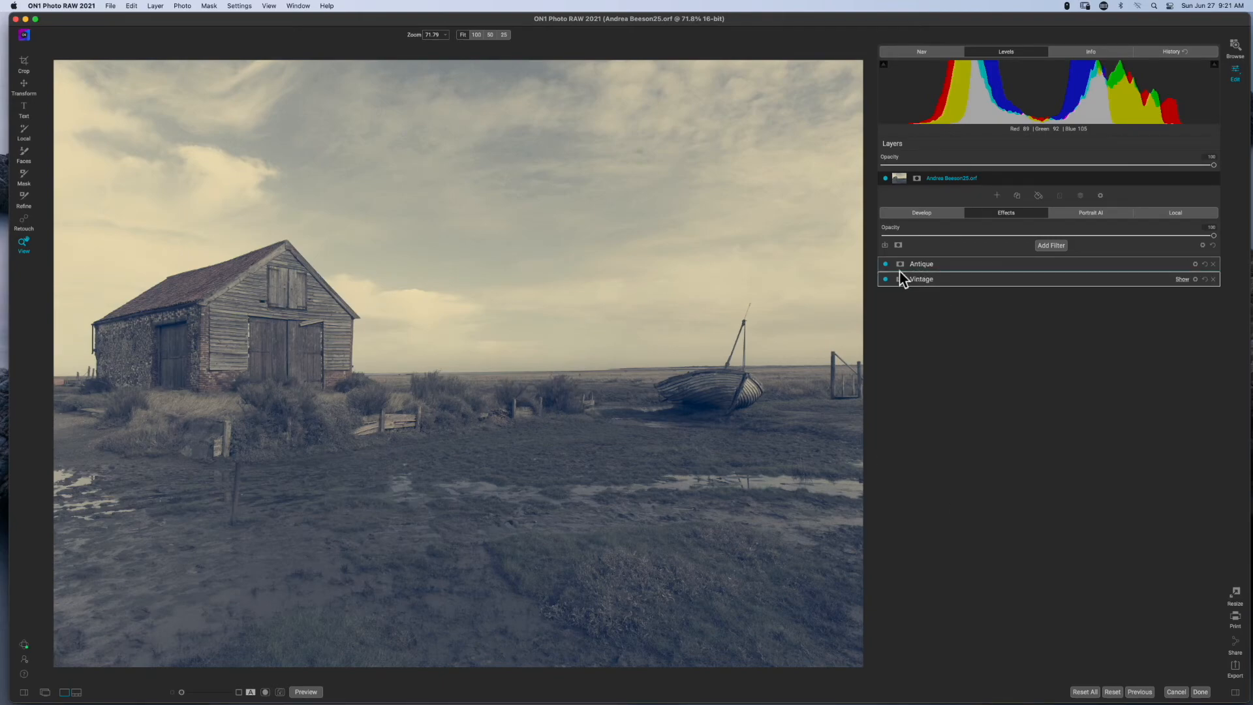
{"action": "left_click", "coordinate": [902, 279]}
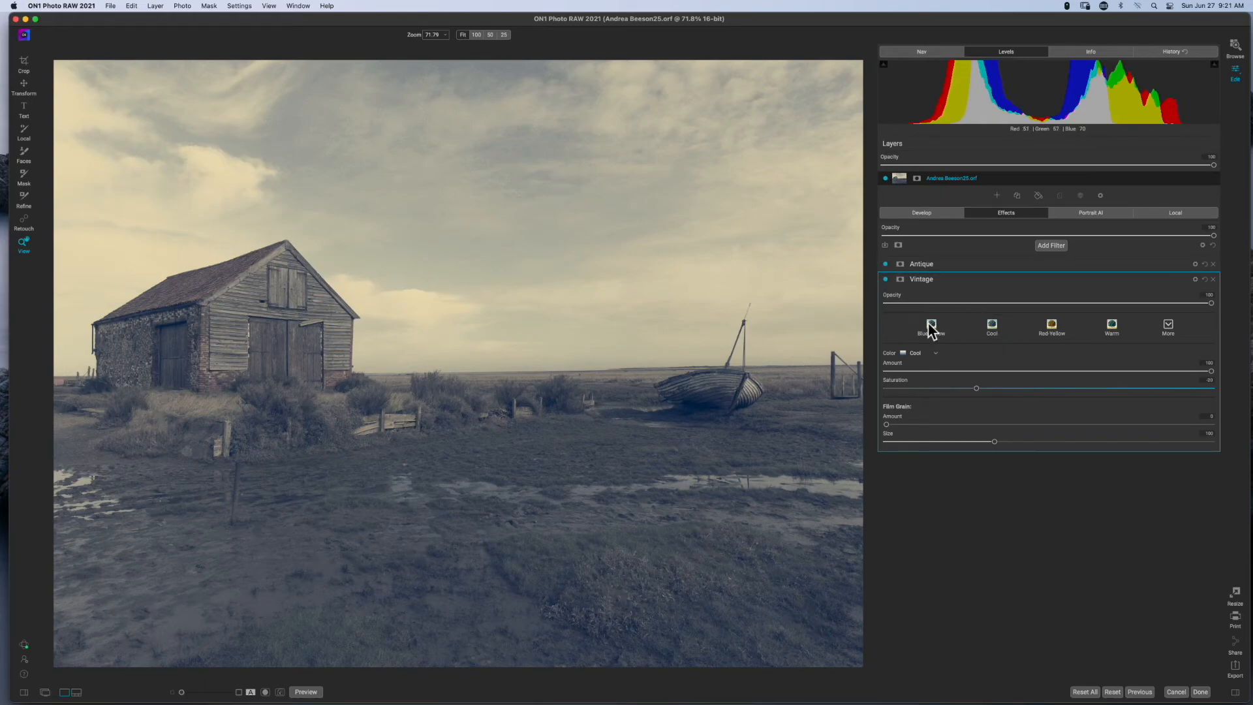
{"action": "left_click", "coordinate": [885, 264]}
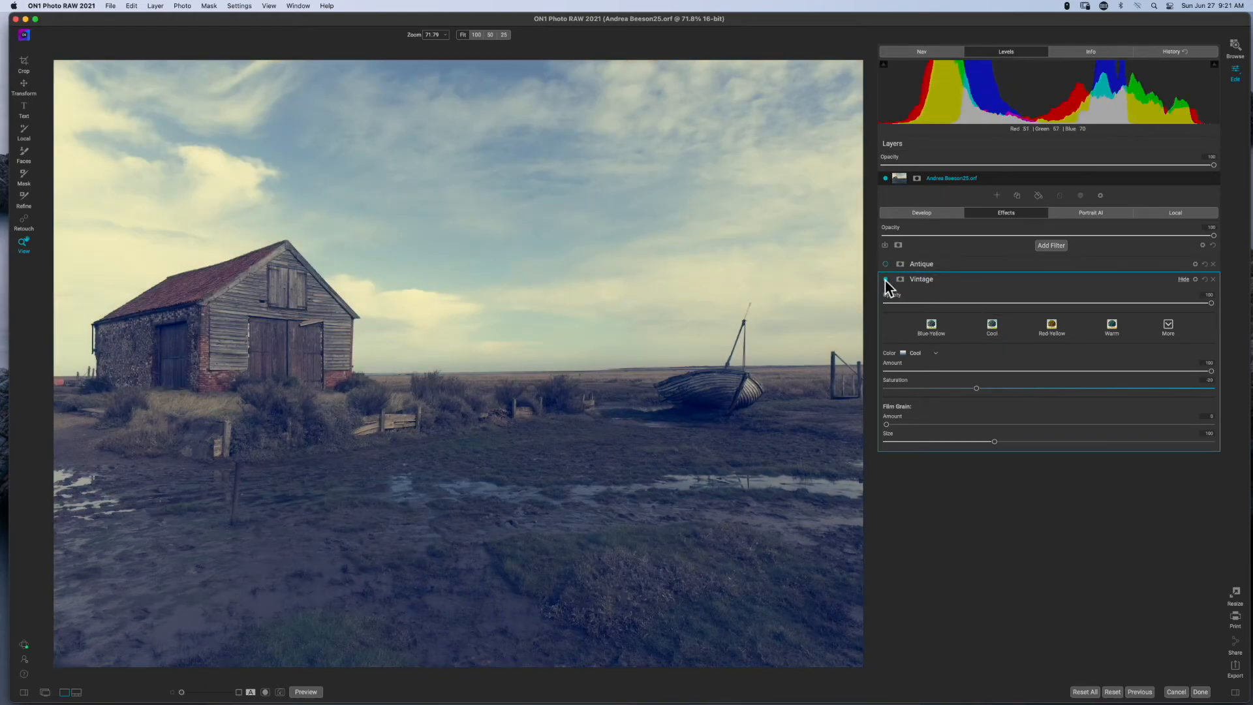
{"action": "left_click", "coordinate": [885, 279]}
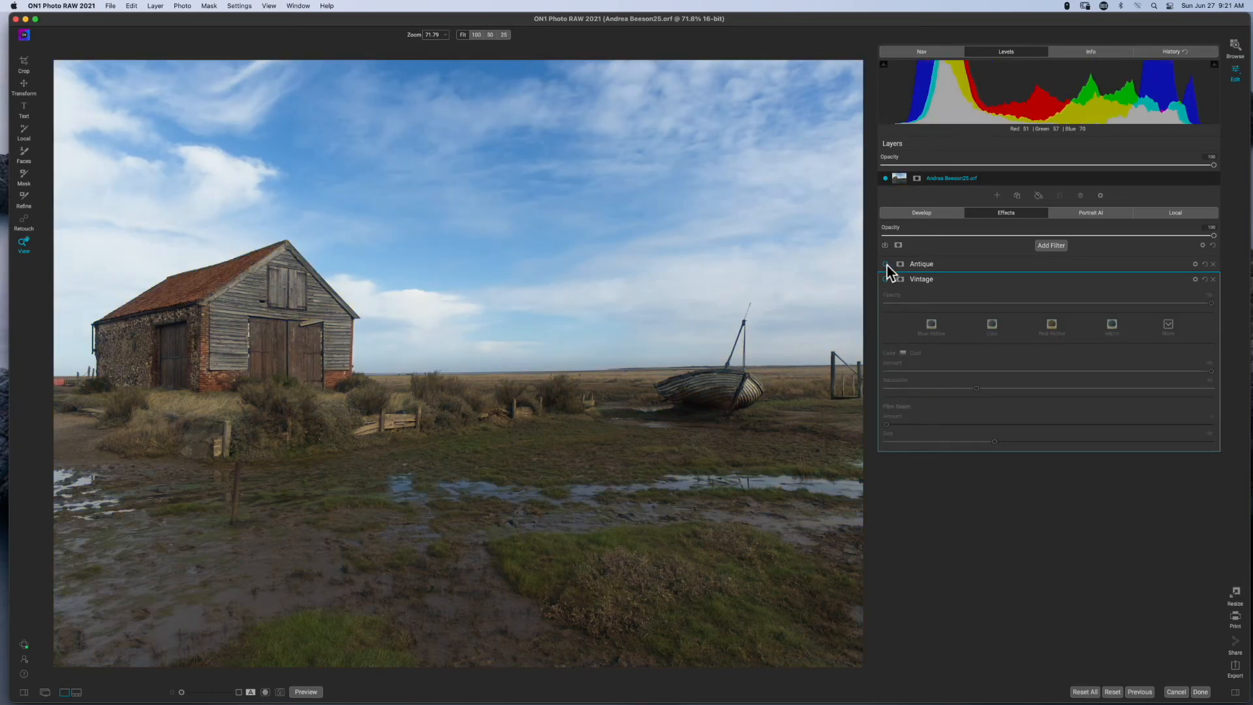
Remove the Antique filter and strongly increase the Saturation of the re-enabled Vintage filter
{"action": "left_click", "coordinate": [1210, 264]}
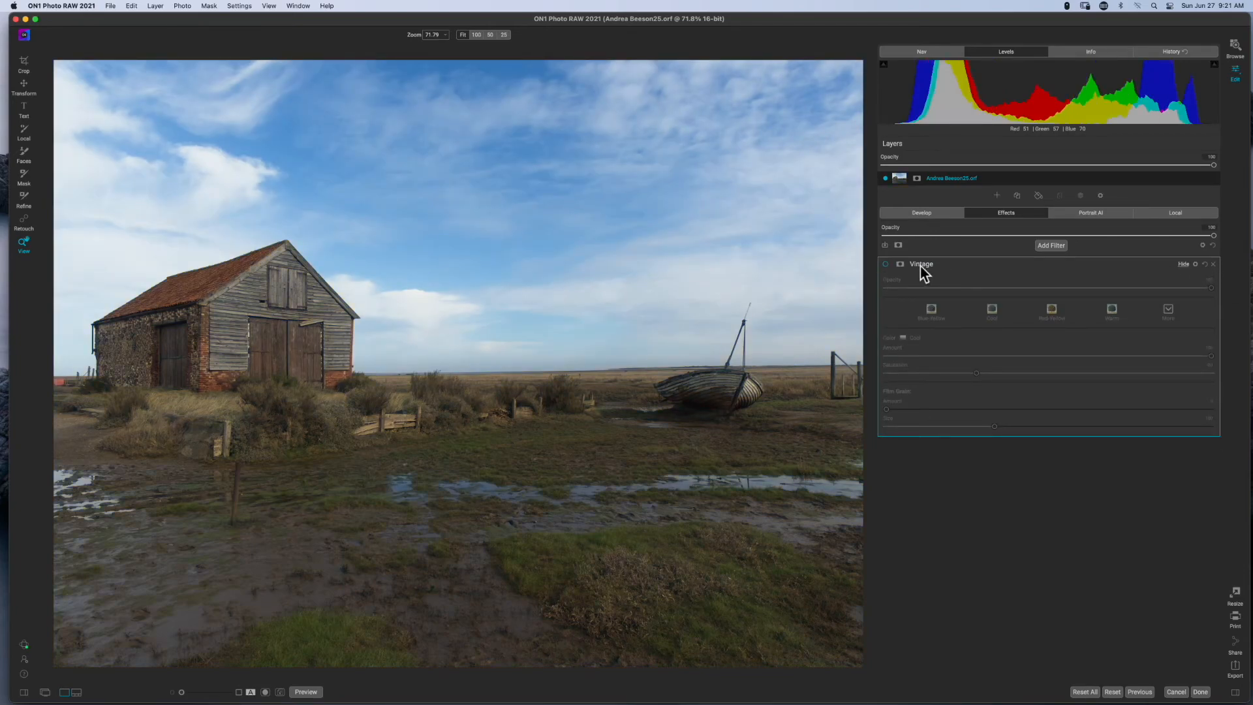
{"action": "left_click", "coordinate": [885, 264]}
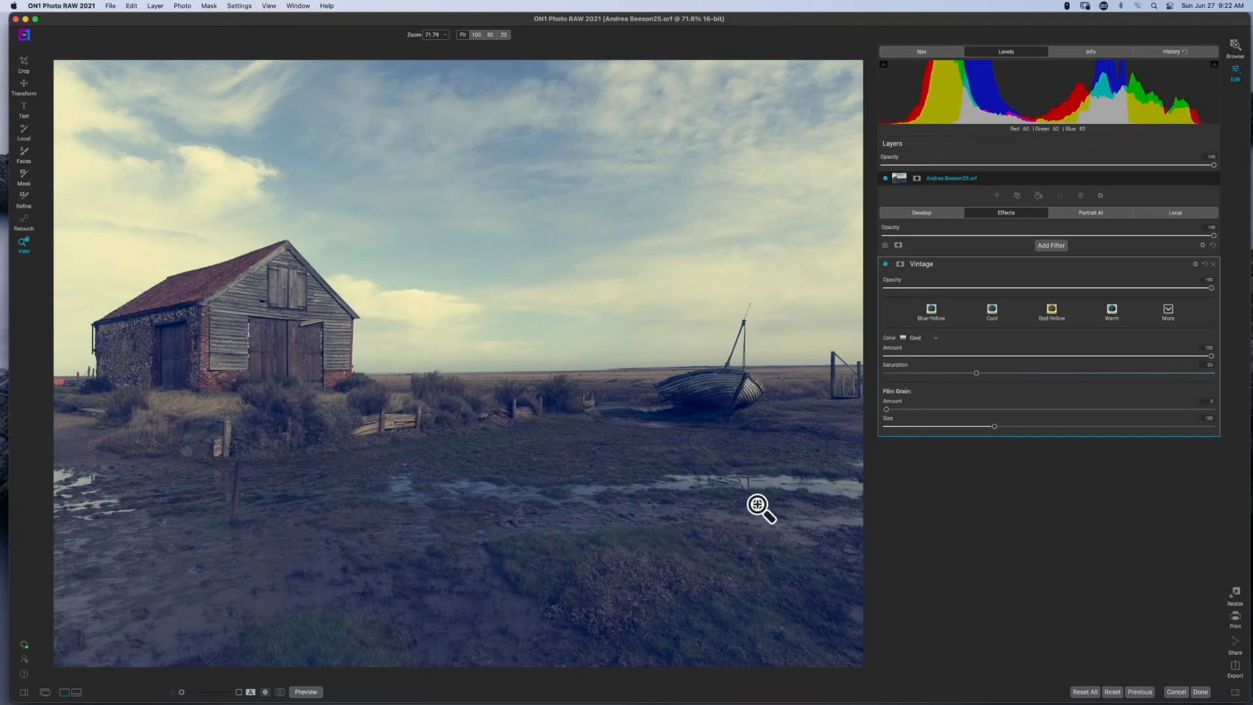
{"action": "left_click_drag", "start_coordinate": [976, 373], "coordinate": [1176, 377]}
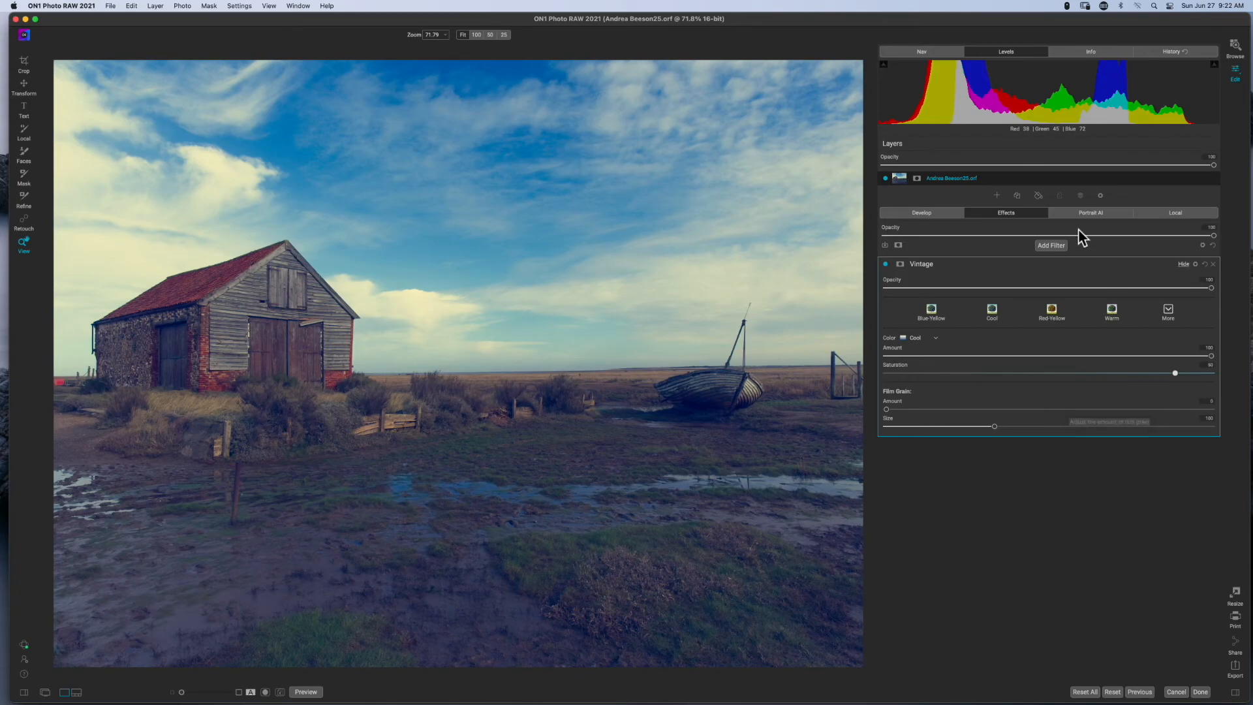
Duplicate the photo layer and replace the copy's Vintage filter with an Antique filter
{"action": "left_click", "coordinate": [1017, 195]}
{"action": "left_click", "coordinate": [718, 395]}
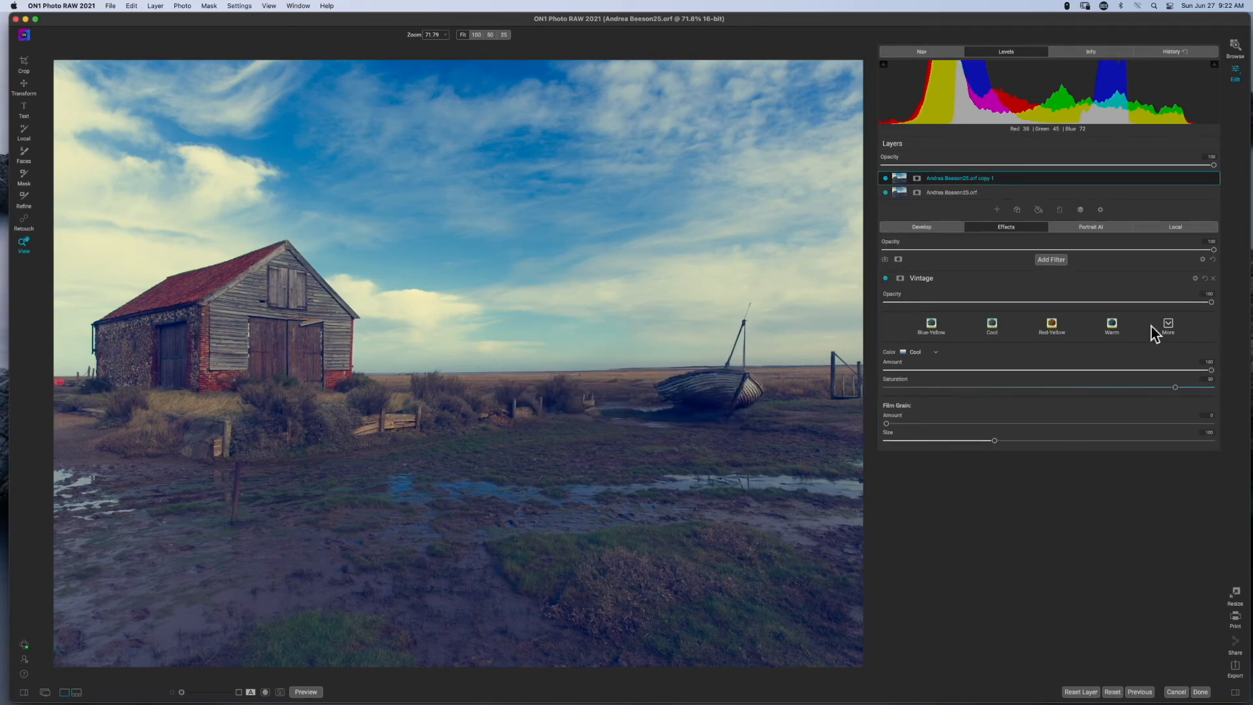
{"action": "left_click", "coordinate": [1214, 278]}
{"action": "left_click", "coordinate": [1046, 260]}
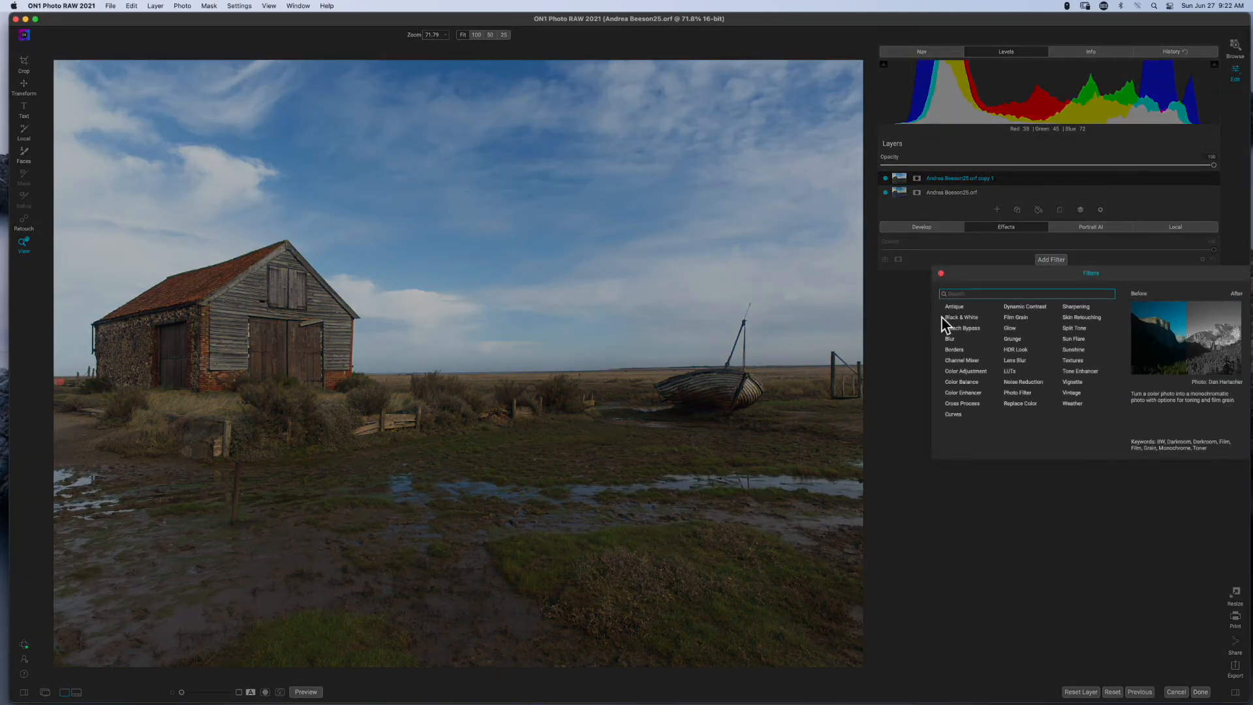
{"action": "left_click", "coordinate": [944, 330]}
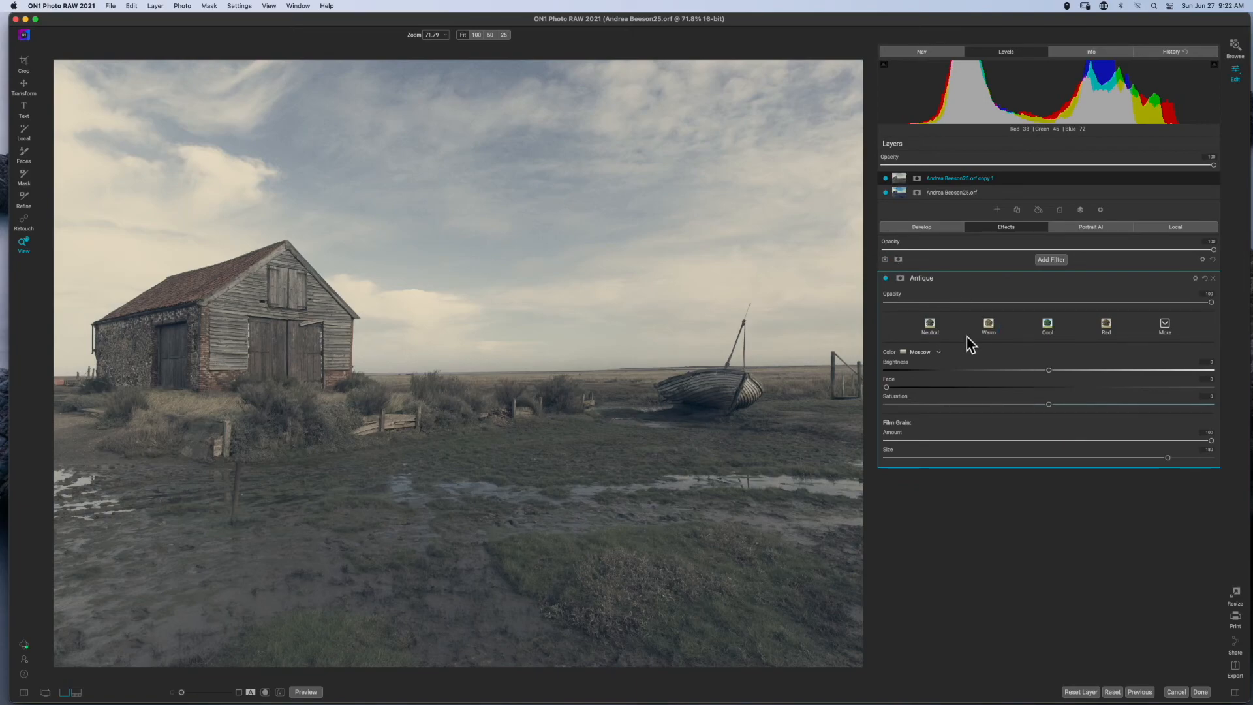
Compare the Antique copy with the Vintage layer below by toggling the copy's visibility, leaving the copy hidden
{"action": "left_click", "coordinate": [885, 178]}
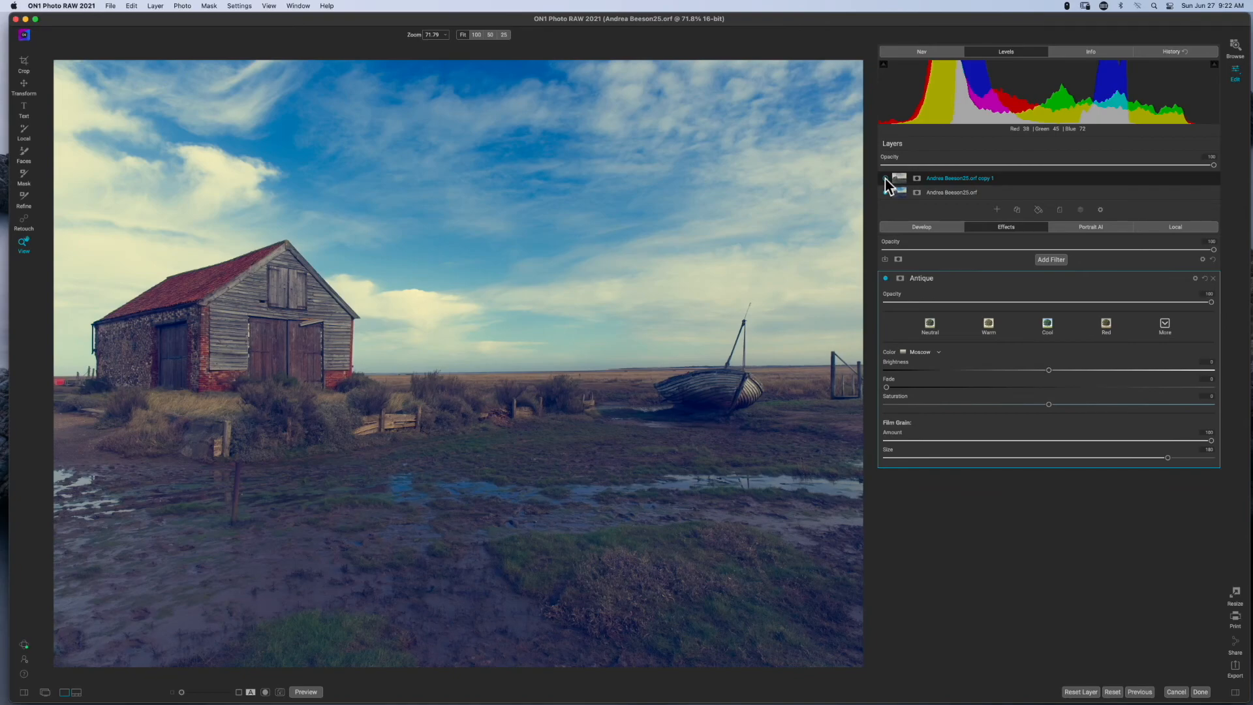
{"action": "left_click", "coordinate": [884, 179]}
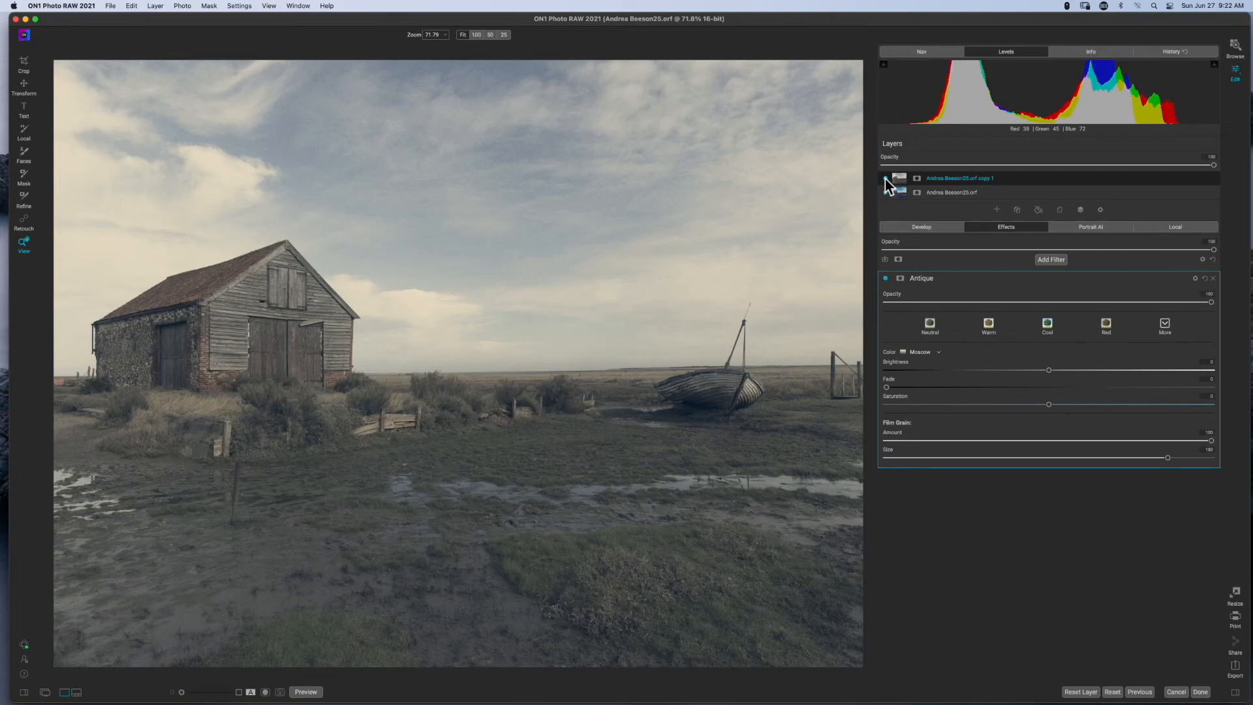
{"action": "left_click", "coordinate": [885, 179]}
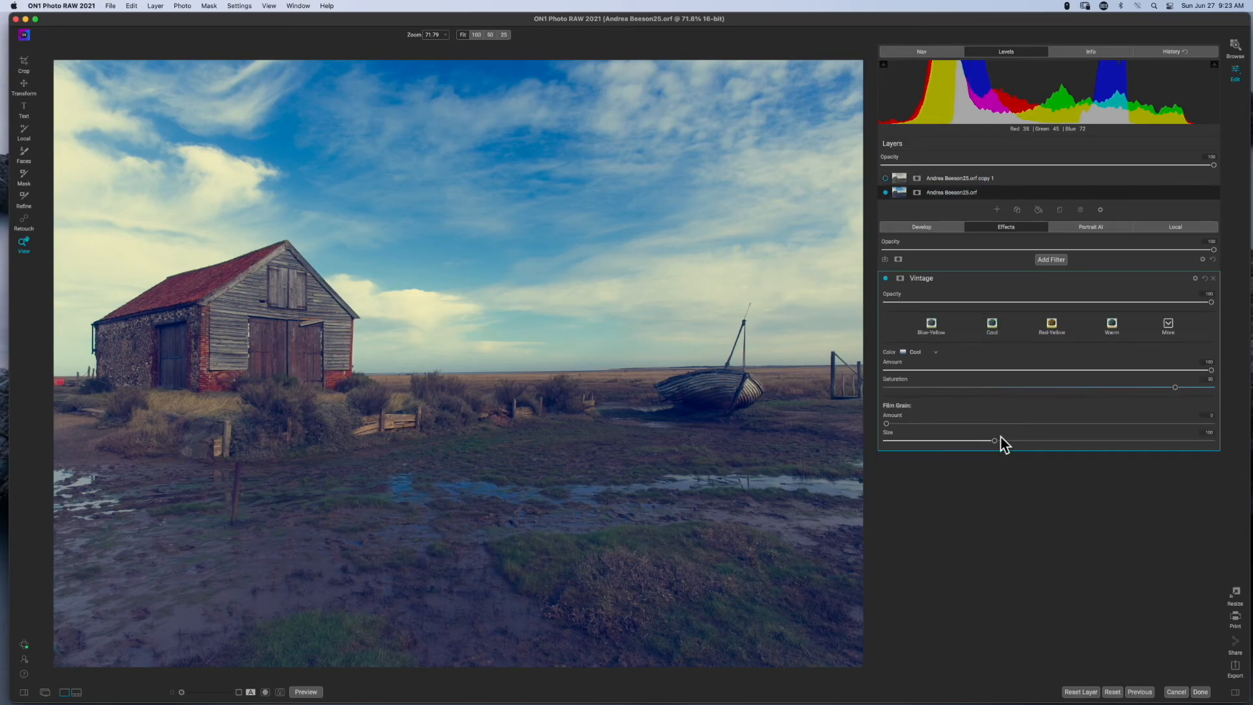
On the original layer, set the Vintage filter's Saturation to -17 and its Film Grain Amount to 45
{"action": "left_click_drag", "start_coordinate": [1175, 387], "coordinate": [864, 408]}
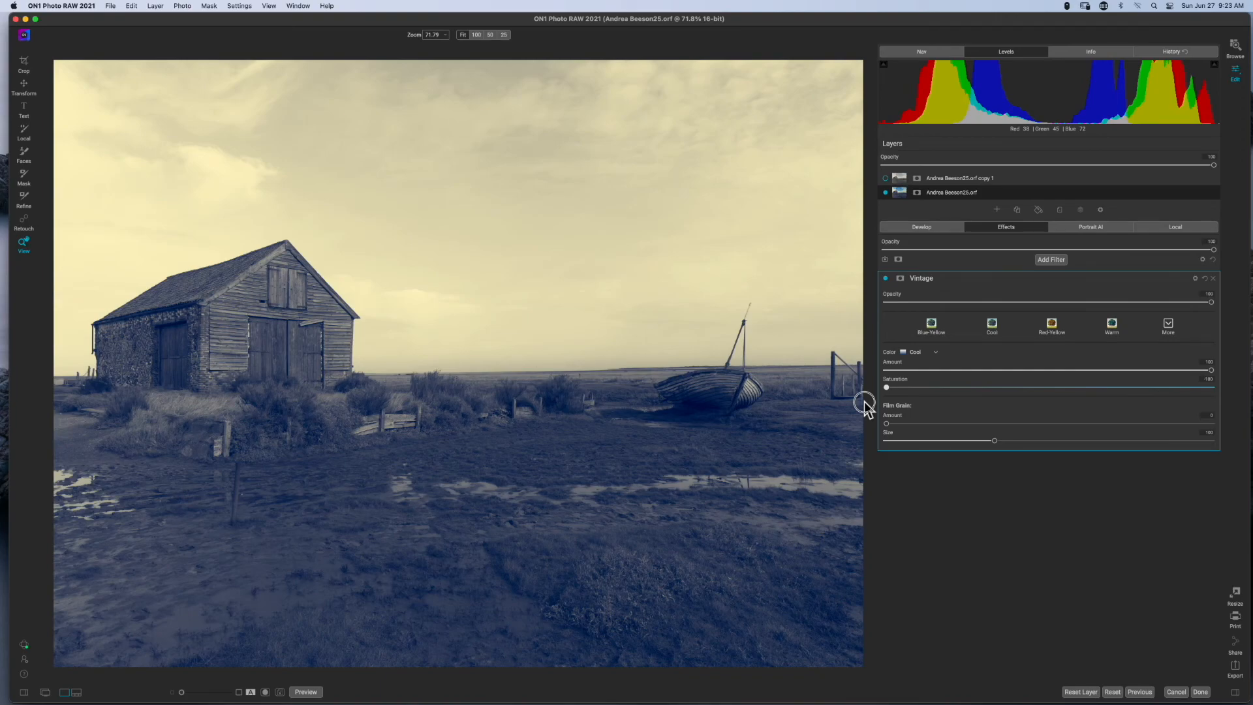
{"action": "left_click_drag", "start_coordinate": [888, 428], "coordinate": [1032, 429]}
{"action": "left_click_drag", "start_coordinate": [887, 387], "coordinate": [996, 391]}
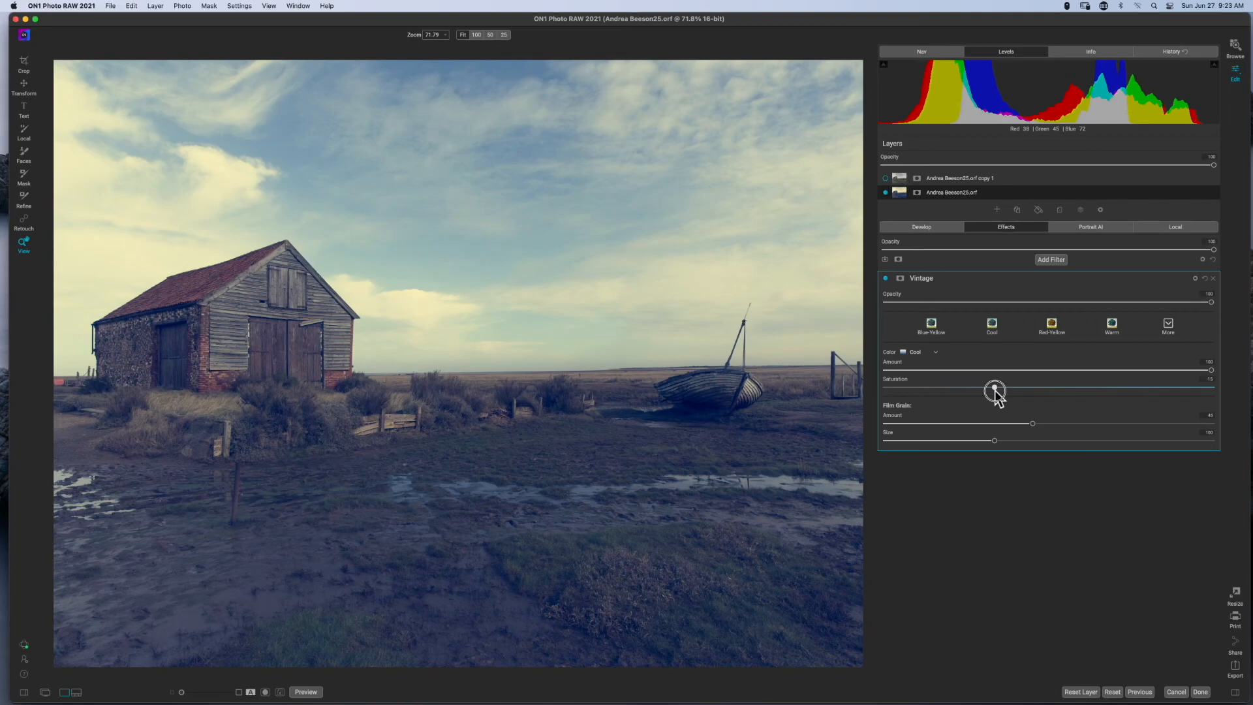
{"action": "left_click_drag", "start_coordinate": [996, 391], "coordinate": [985, 392]}
Compare the Antique copy with the adjusted Vintage layer, hide the copy, and remove the Vintage filter
{"action": "left_click", "coordinate": [885, 179]}
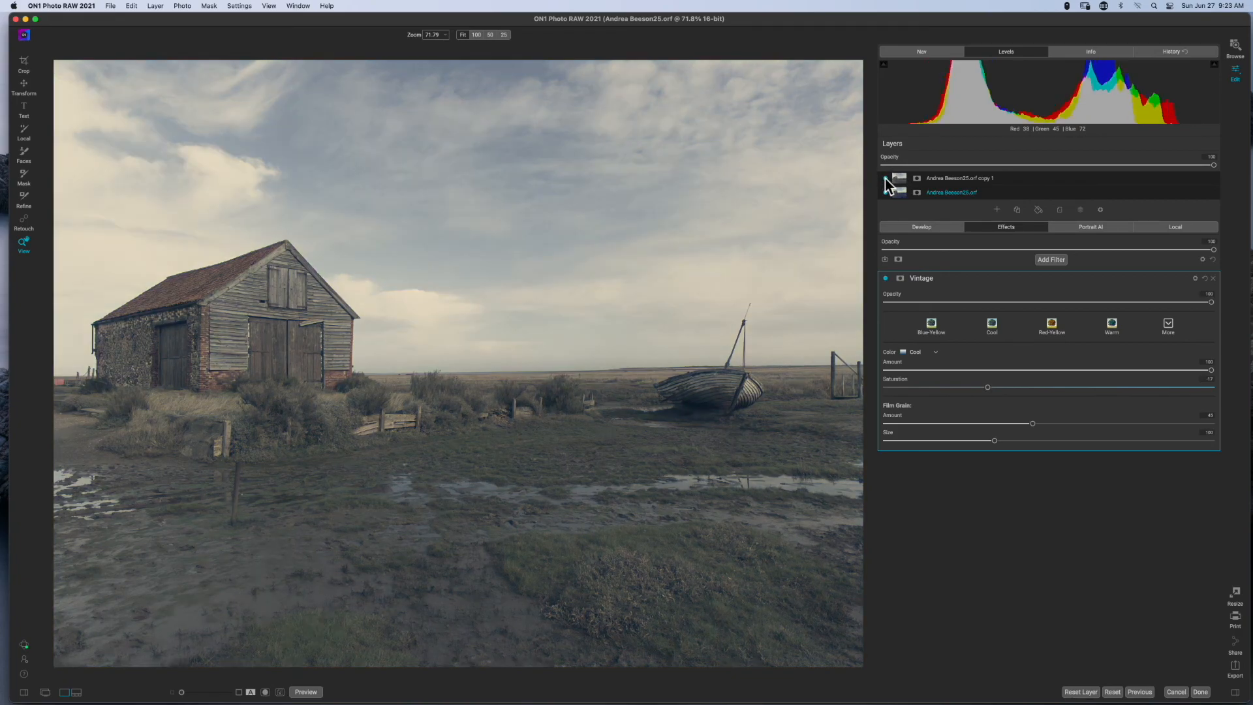
{"action": "left_click", "coordinate": [885, 178]}
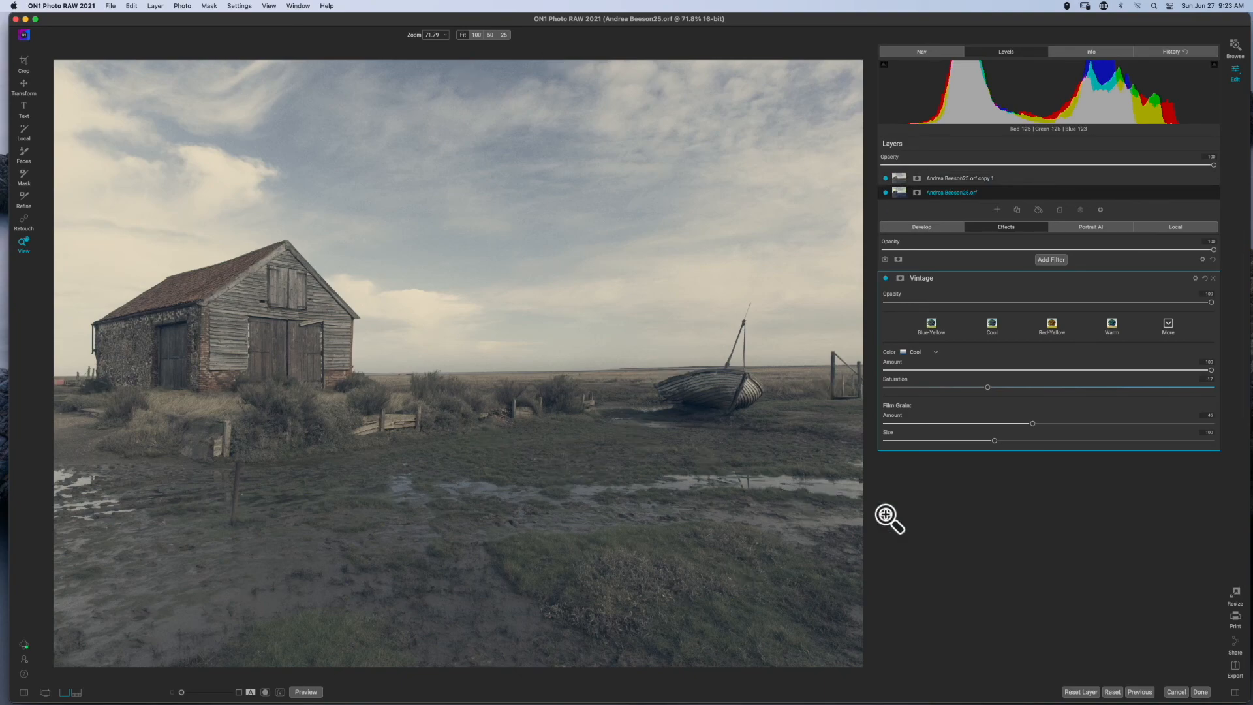
{"action": "left_click", "coordinate": [885, 178]}
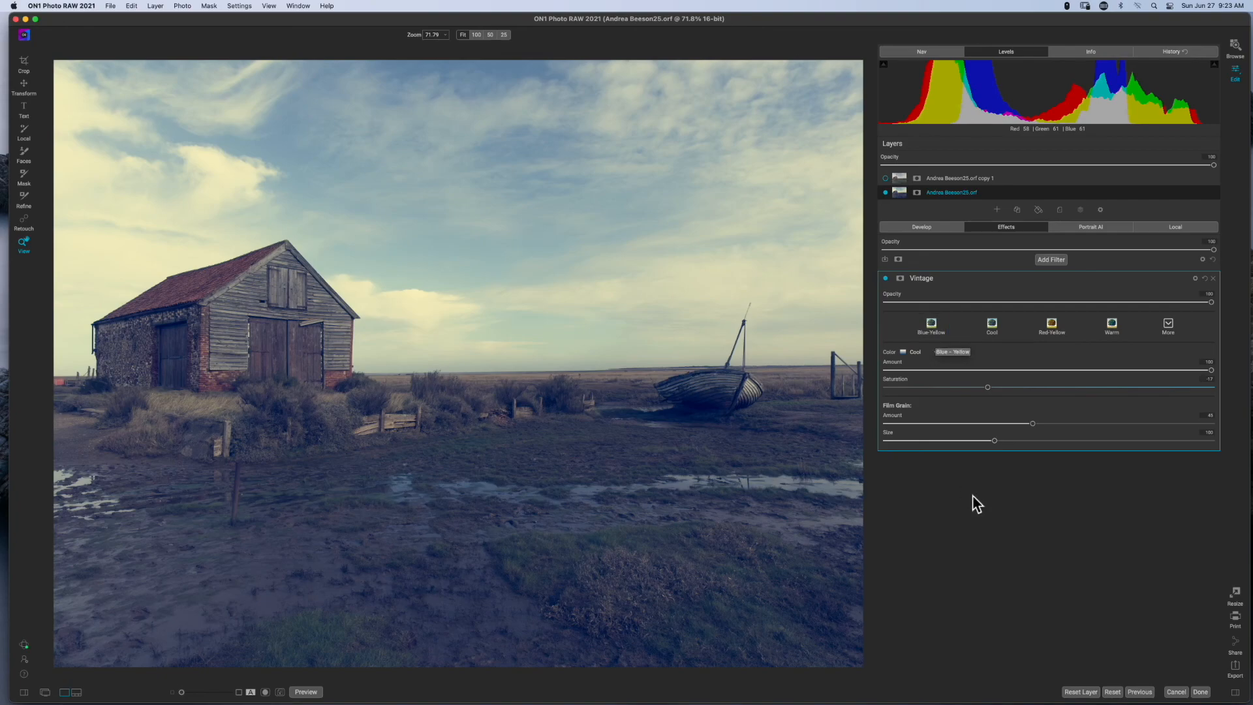
{"action": "left_click", "coordinate": [1213, 278]}
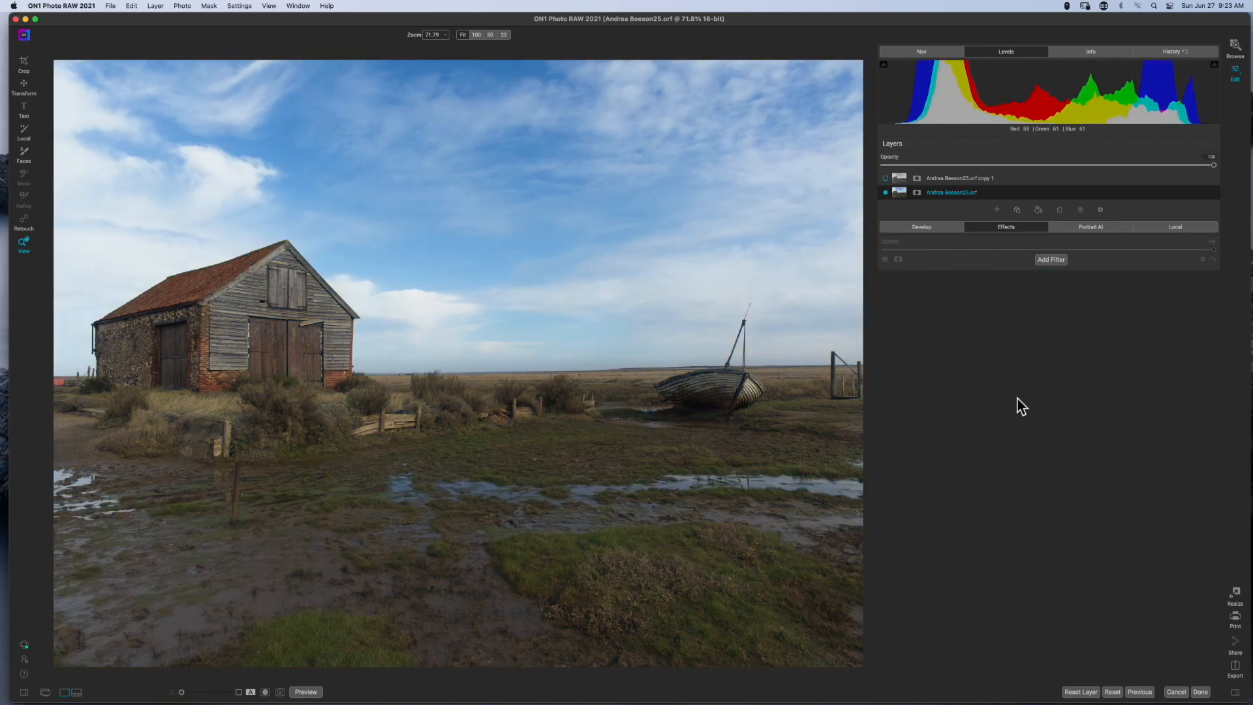